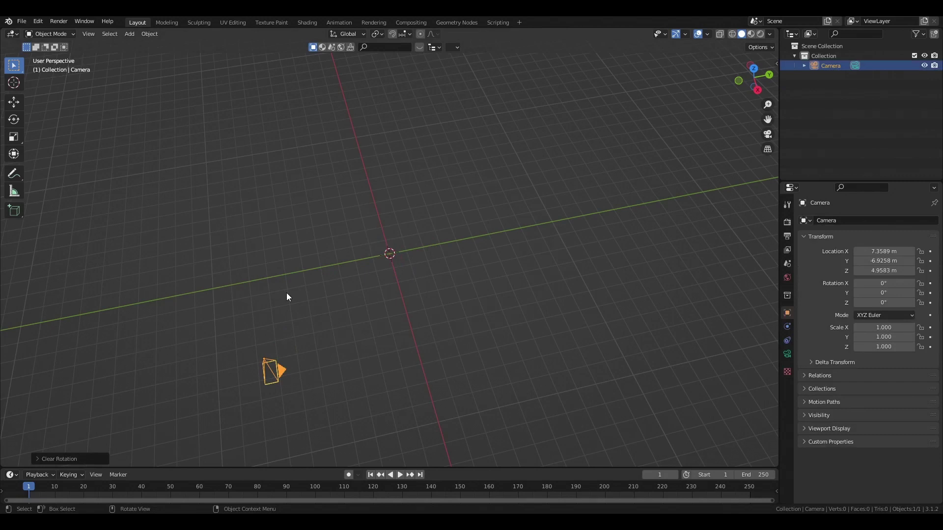
Step: Clear the camera's location to the world origin and rotate it 90° about the Z axis
key(alt+g)
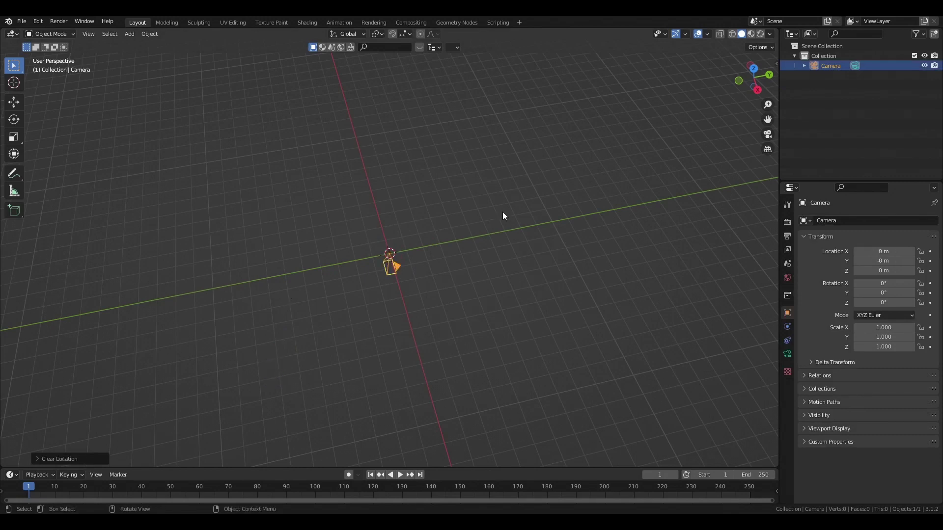
key(KP_7)
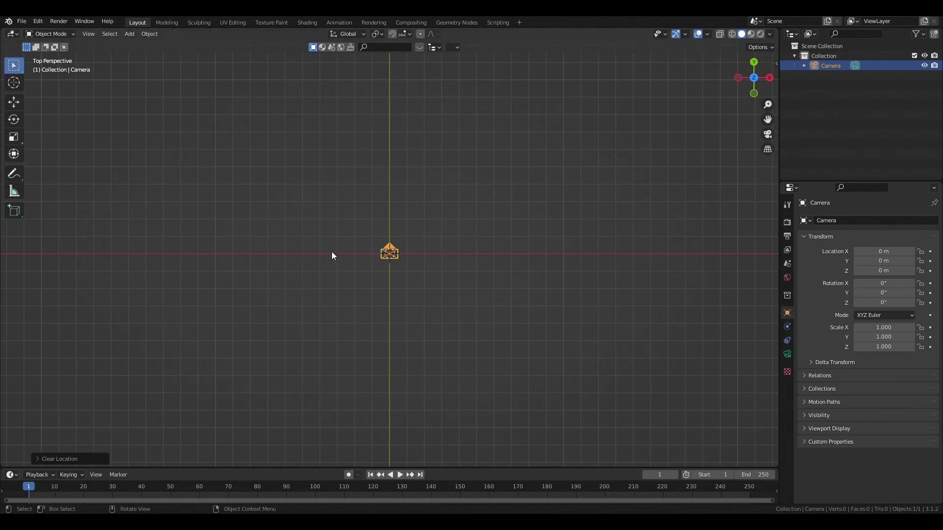
text(r)
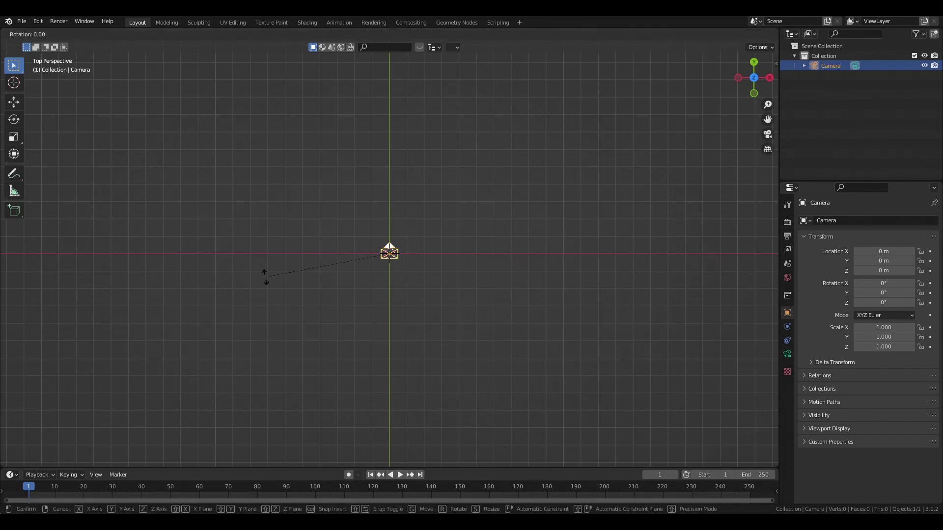
text(90)
key(Return)
Step: In the front view, move the camera about 10.1 m along X and rotate it towards the origin
key(KP_1)
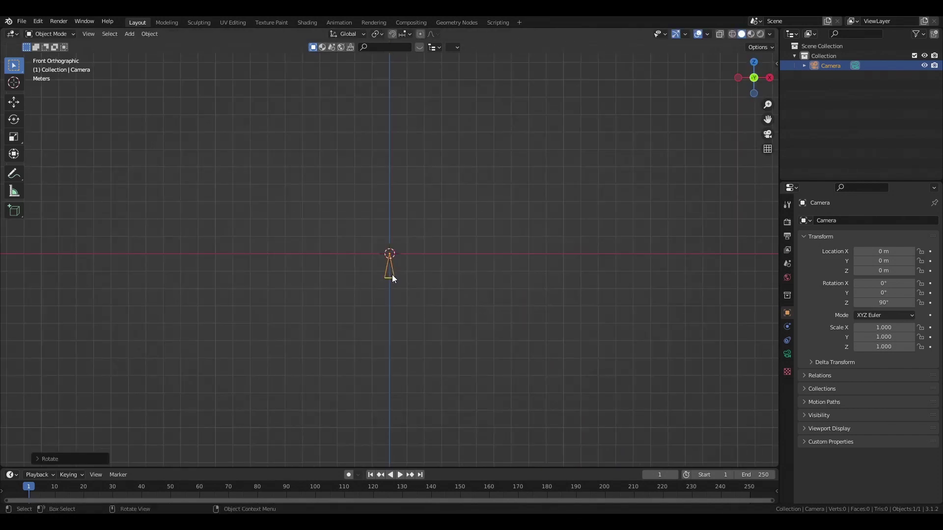
click(13, 101)
drag(426, 255, 604, 257)
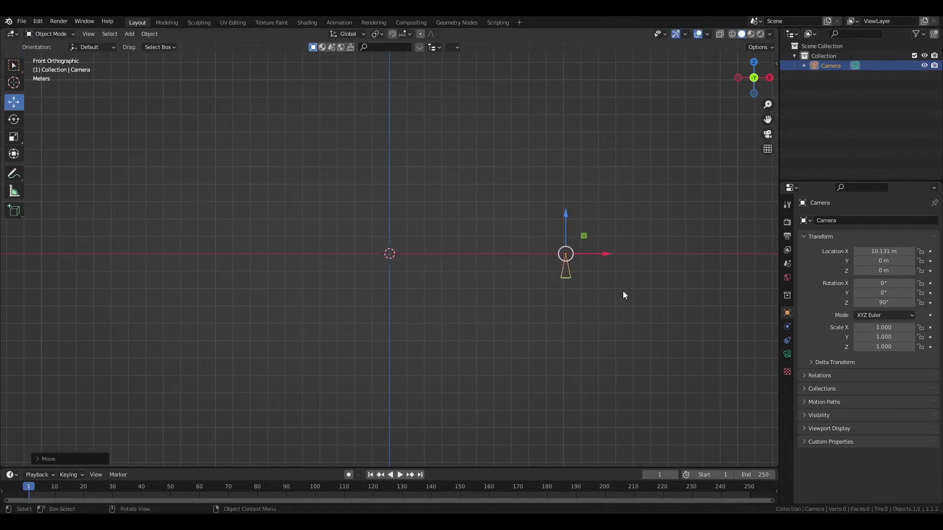
key(r)
click(497, 360)
Step: Raise the camera to about 3.2 m on Z and tilt it to about 82° on X
drag(570, 216, 570, 156)
key(r)
click(444, 263)
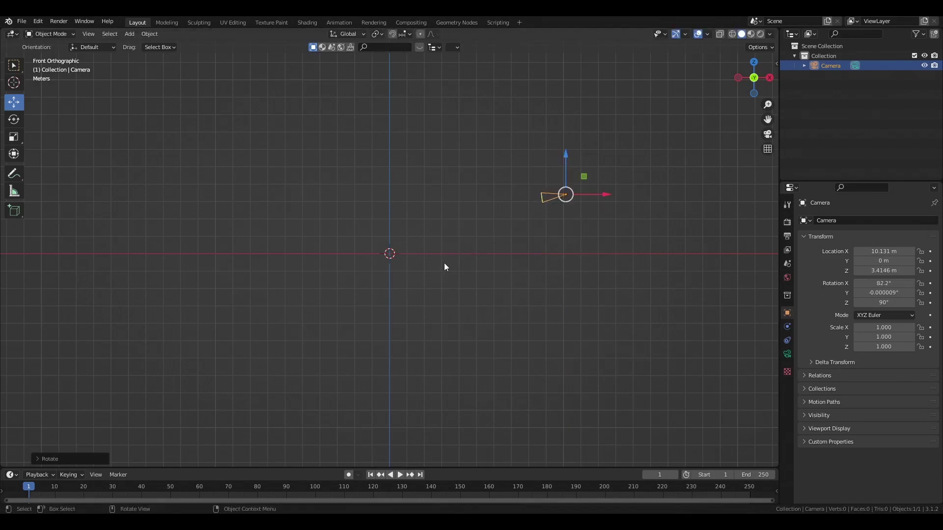
key(g)
key(z)
click(435, 208)
Step: Add a mesh plane at the world origin
middle_drag(434, 207, 467, 256)
key(KP_7)
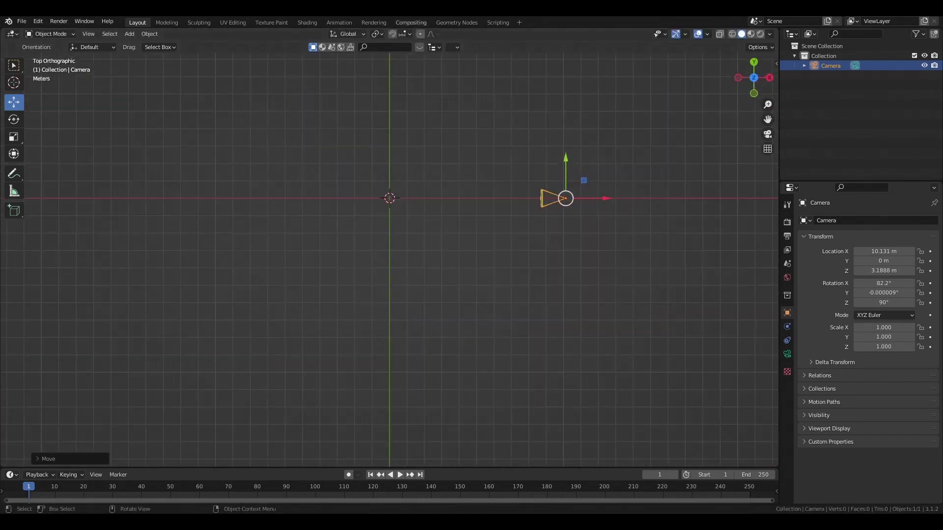
click(130, 33)
mouse_move(149, 46)
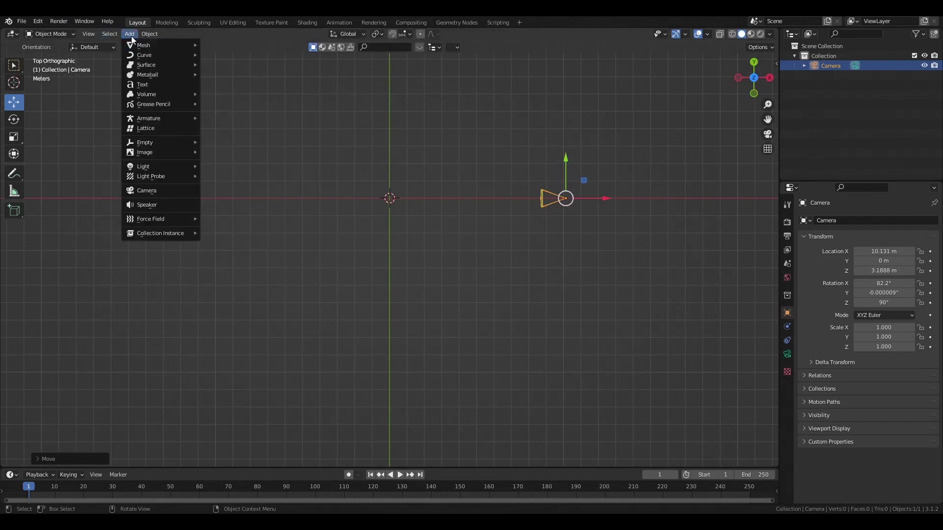
click(251, 44)
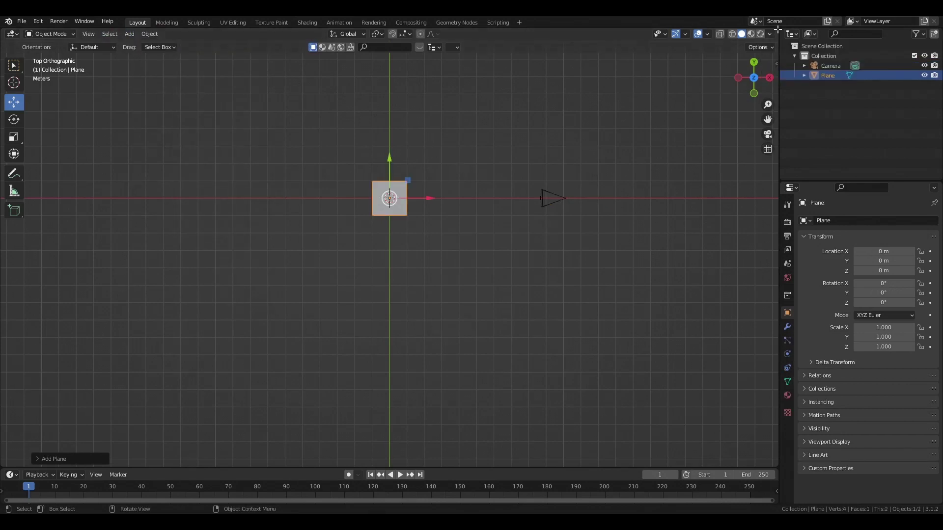
Step: Split the 3D viewport into two side-by-side areas and show the camera view in one of them
drag(775, 31, 388, 196)
middle_drag(221, 206, 195, 102)
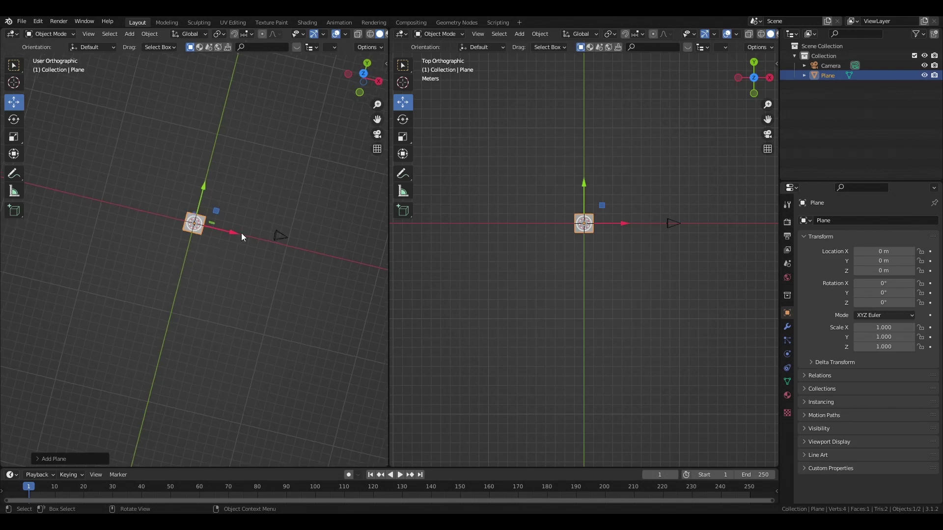
key(KP_0)
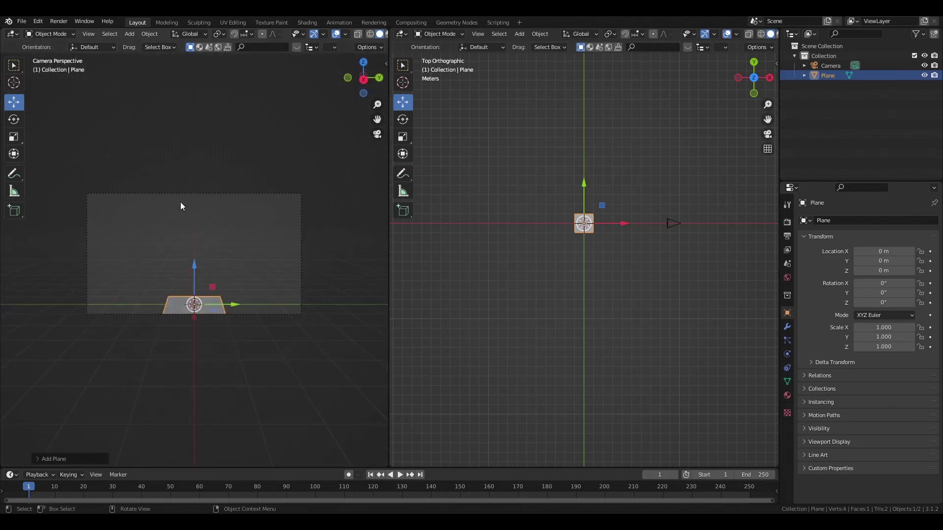
Step: Lower the camera and bring it closer to the plane, to about X 8.2 m and Z 1.8 m, tilted 80.5° on X
click(676, 225)
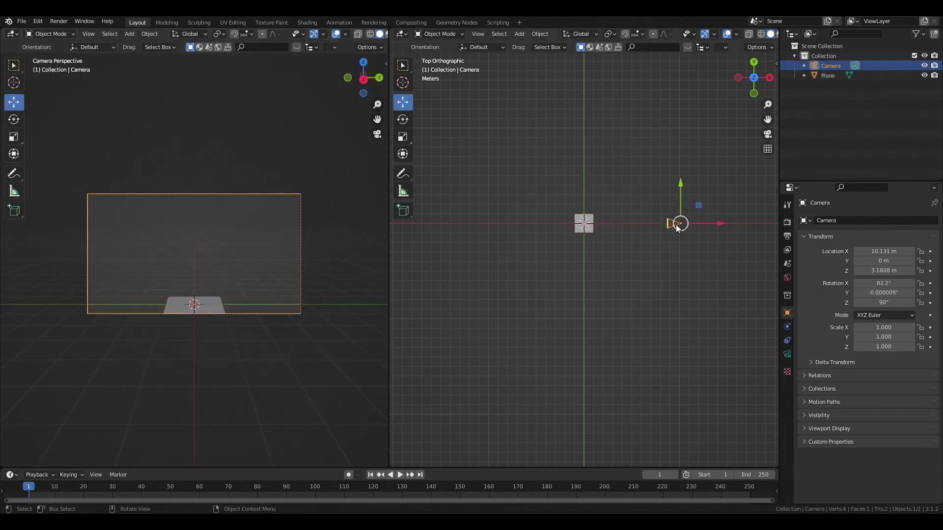
key(KP_1)
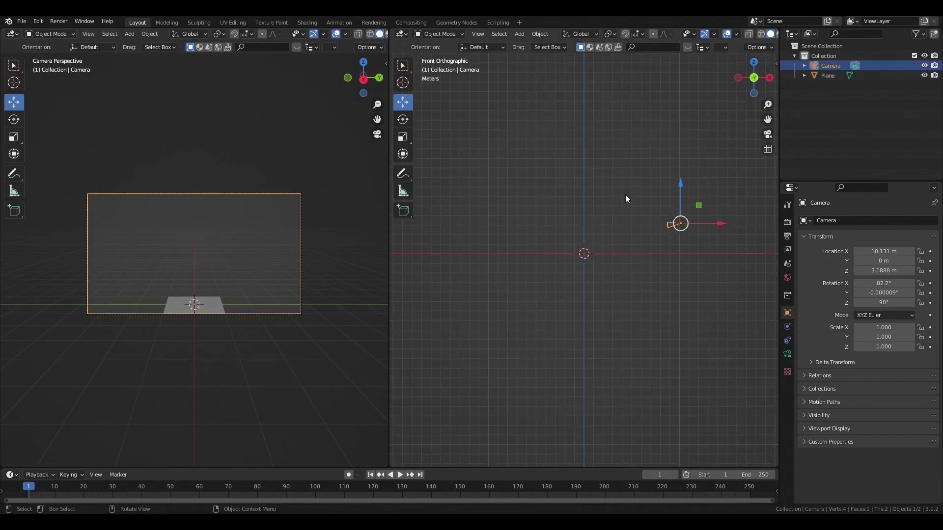
drag(681, 181, 680, 195)
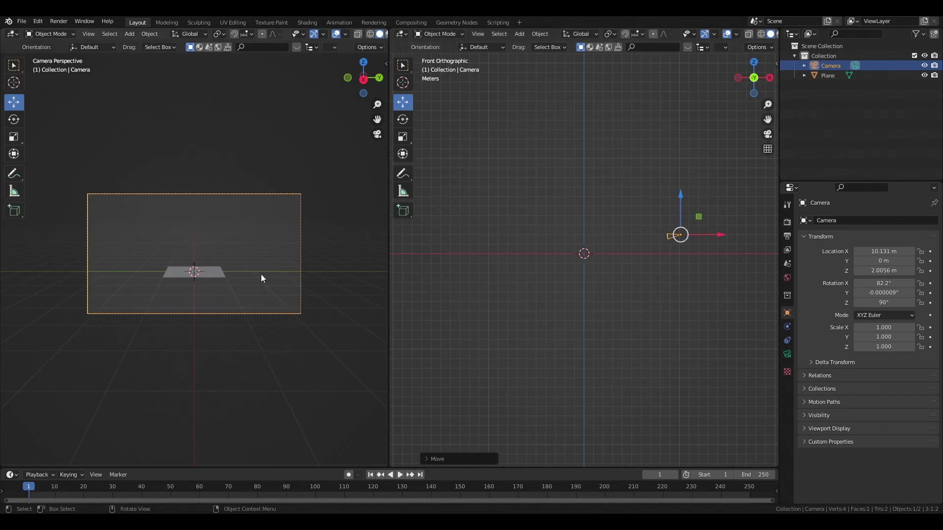
key(KP_7)
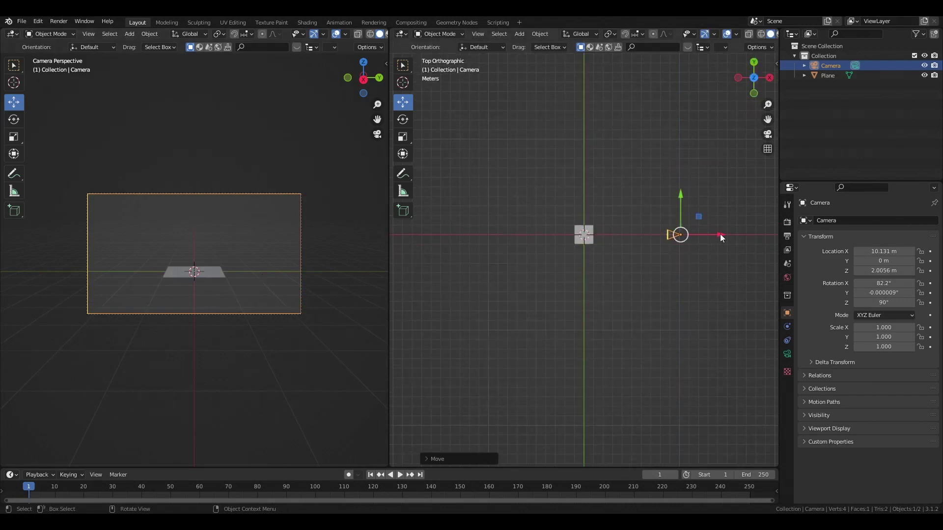
drag(720, 234, 711, 232)
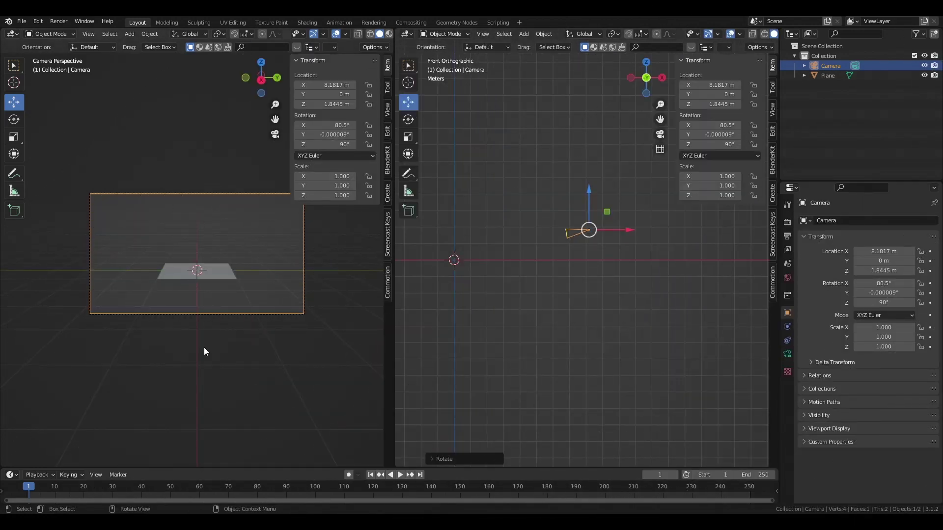
Step: Select the plane, enlarge the timeline area and change it to a Geometry Node Editor
click(175, 279)
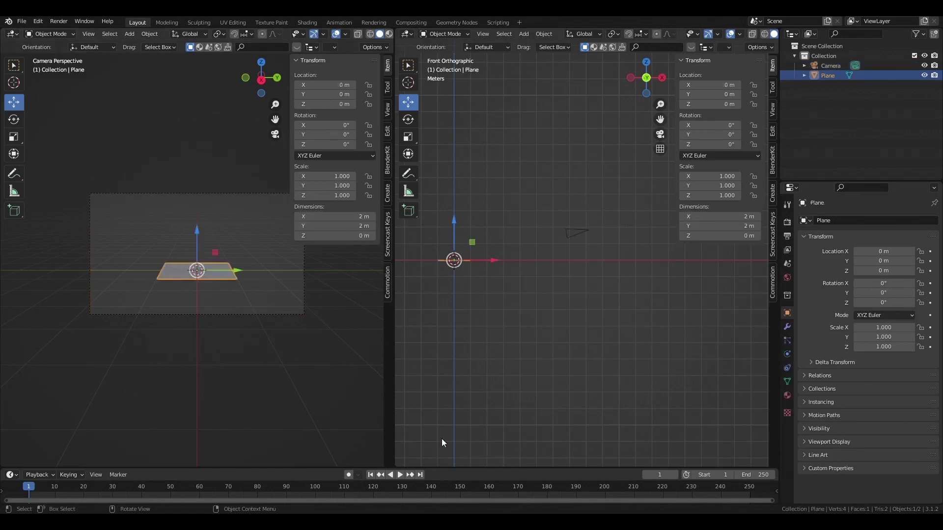
drag(425, 467, 425, 357)
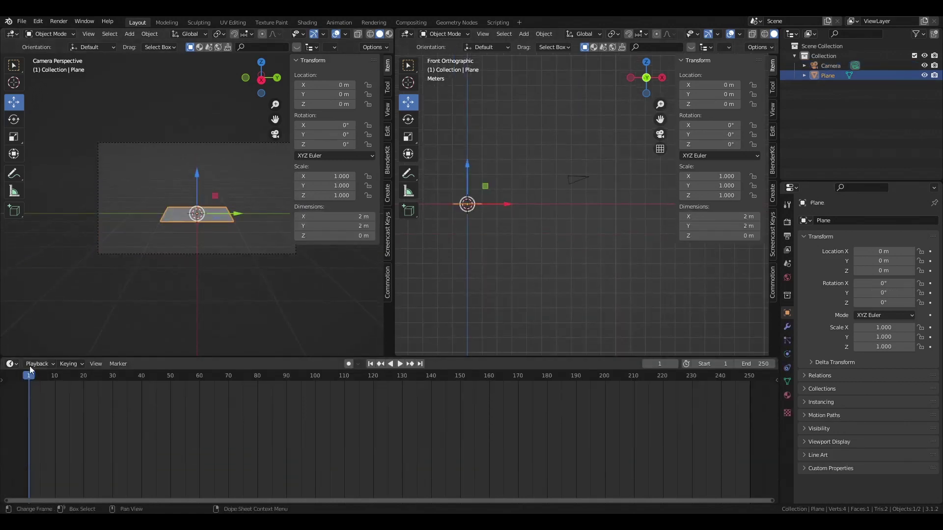
click(12, 365)
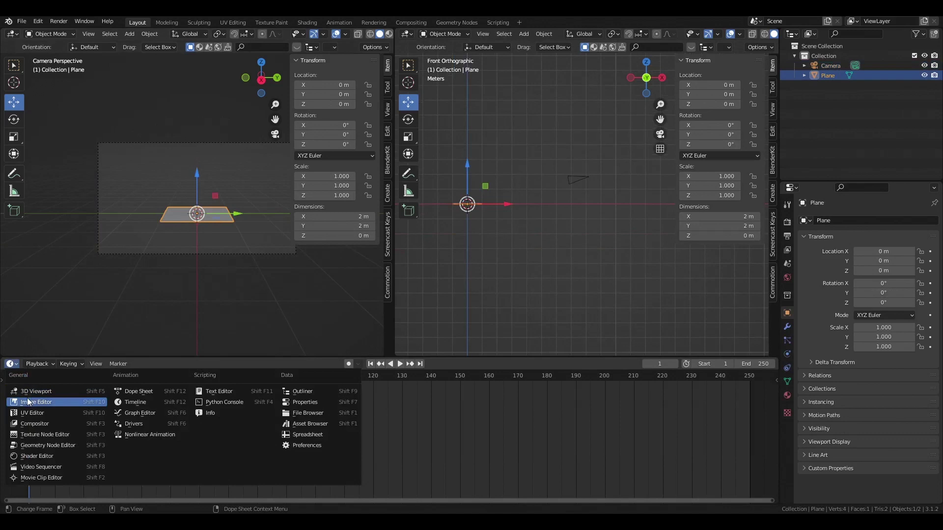
click(39, 446)
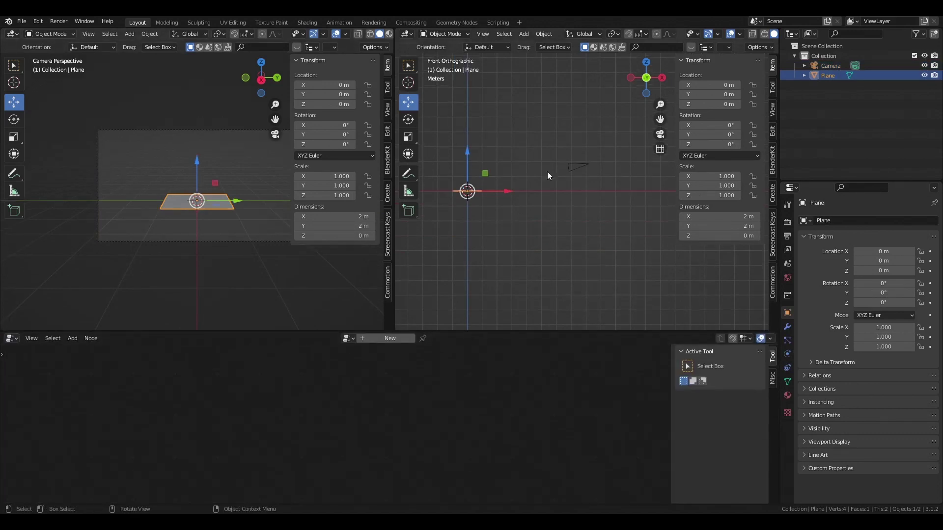
Step: Show the plane's modifiers and create a new geometry node tree on it
click(789, 327)
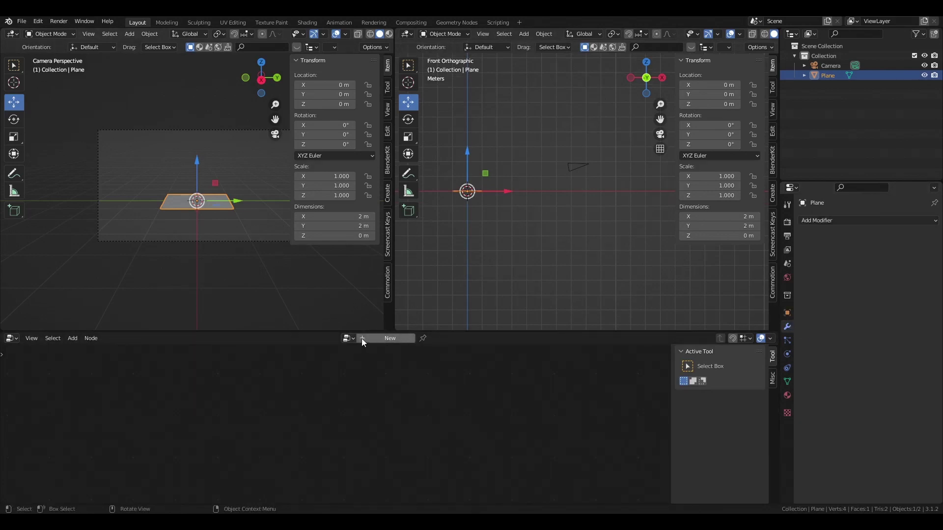
click(819, 220)
click(820, 219)
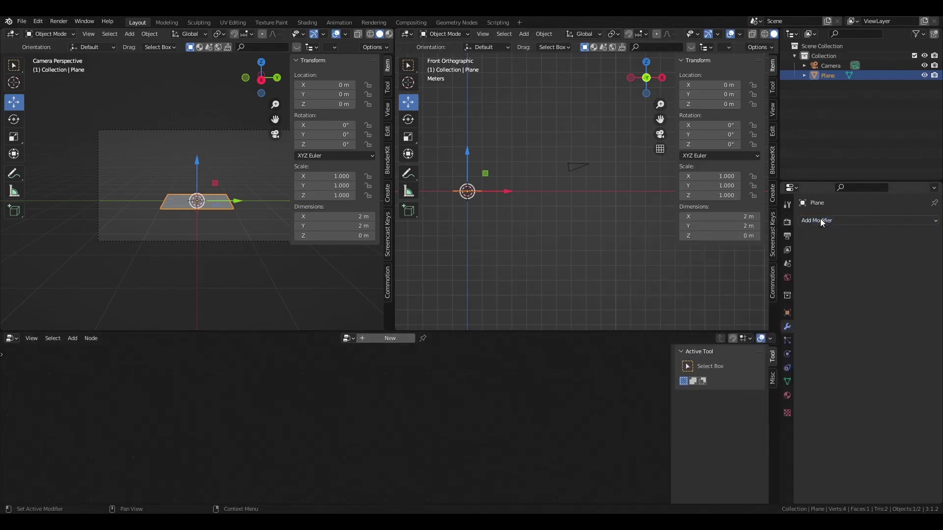
click(376, 338)
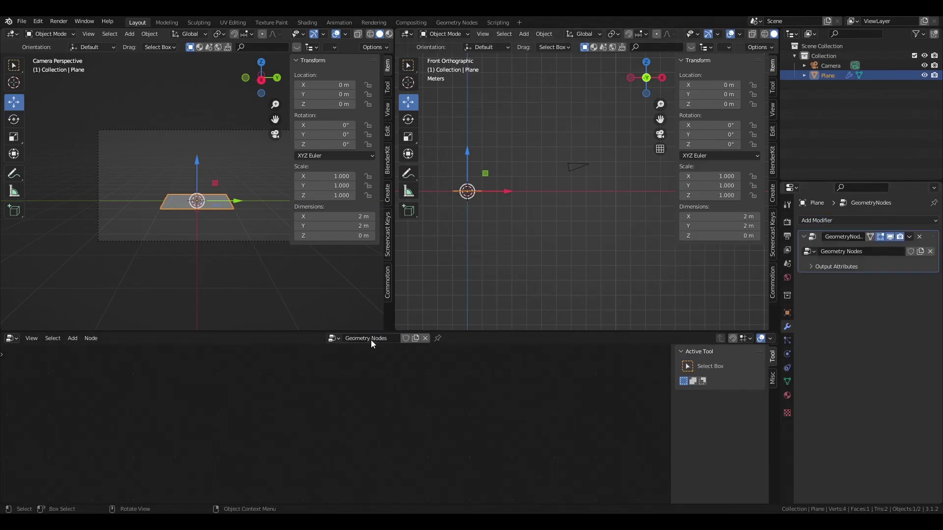
Step: Arrange the Group Input and Group Output nodes farther apart at roughly the same height
scroll(320, 461, up, 6)
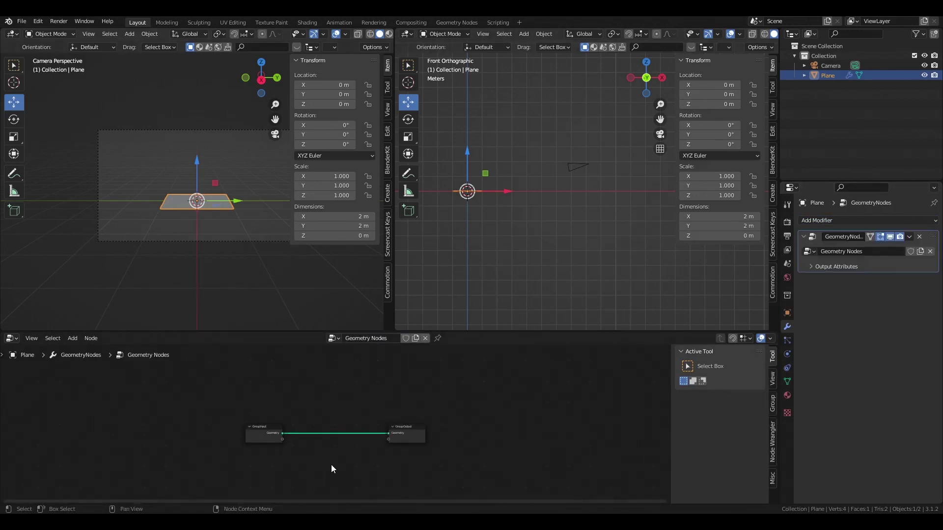
middle_drag(342, 469, 345, 456)
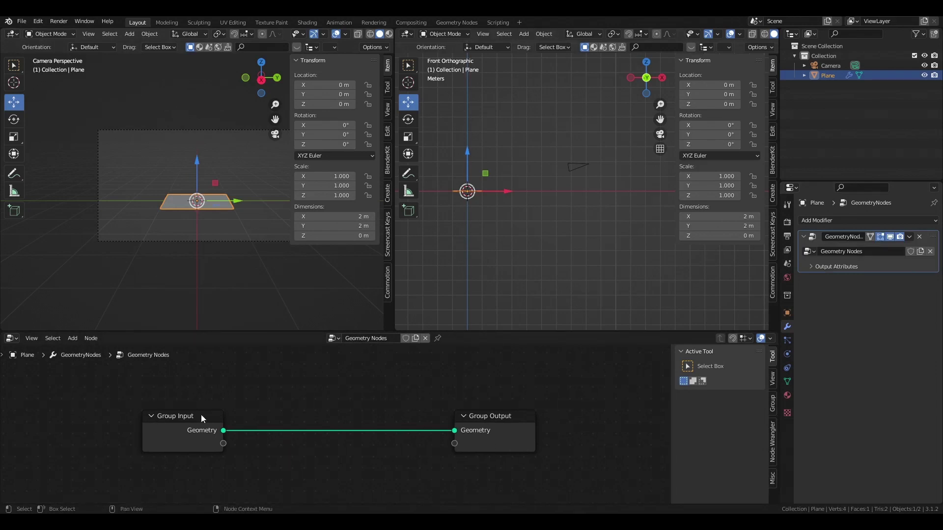
drag(201, 414, 190, 389)
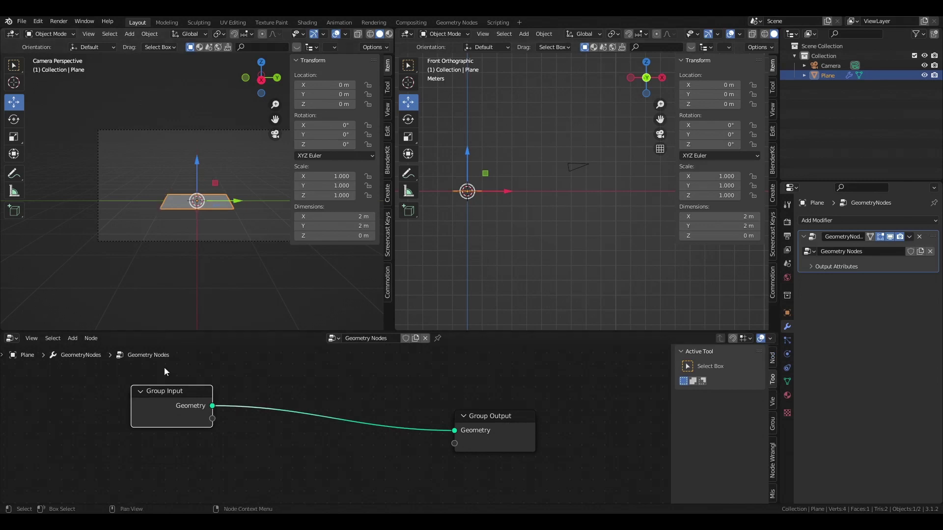
drag(528, 431, 548, 426)
drag(186, 406, 182, 417)
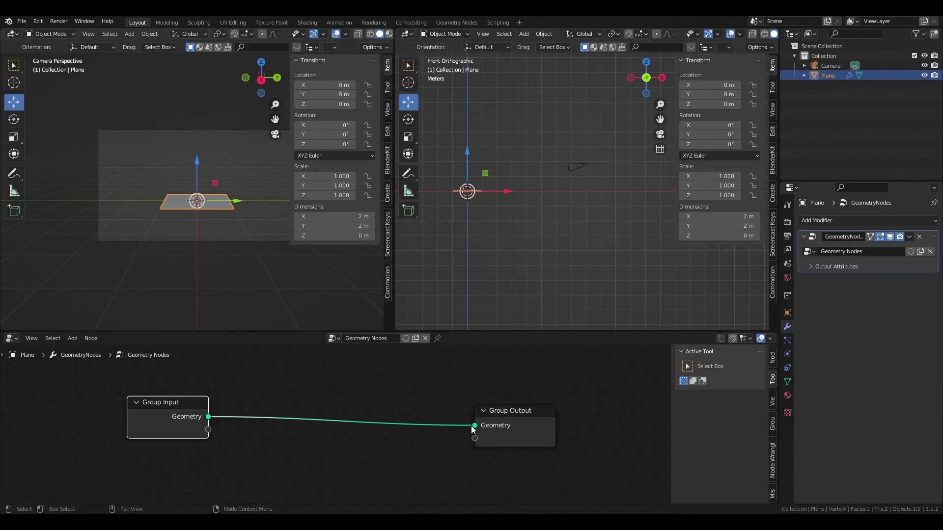
Step: Detach the geometry link from Group Output and reconnect Group Input's Geometry to it
drag(473, 426, 427, 437)
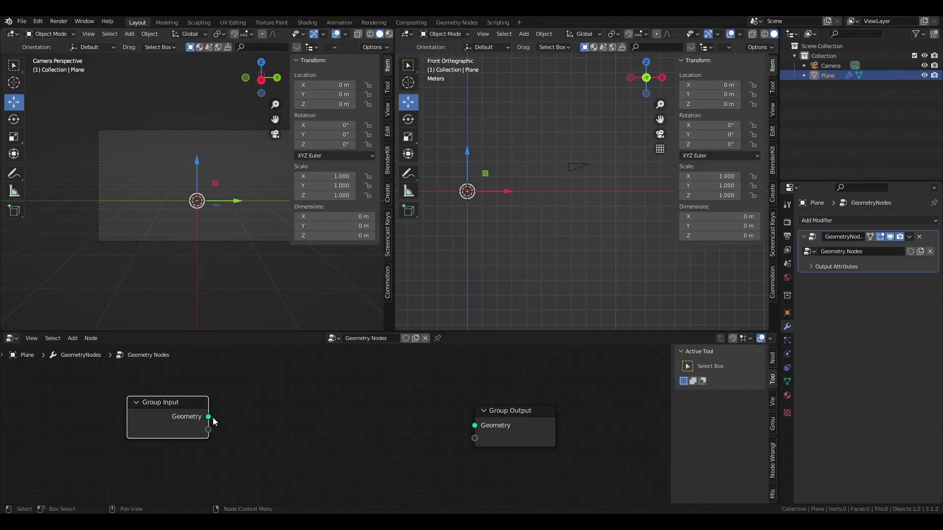
drag(213, 417, 476, 425)
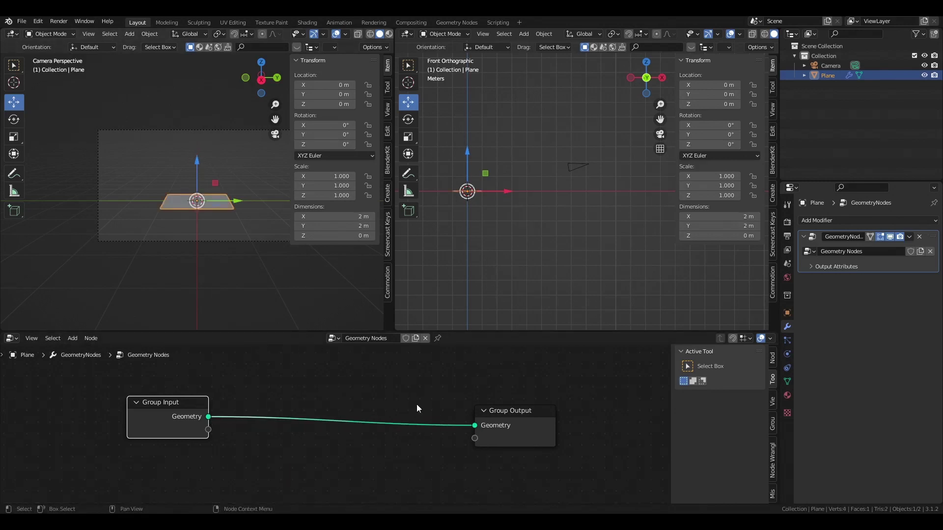
Step: Widen the gap between Group Input and Group Output to make room for another node
drag(546, 434, 564, 424)
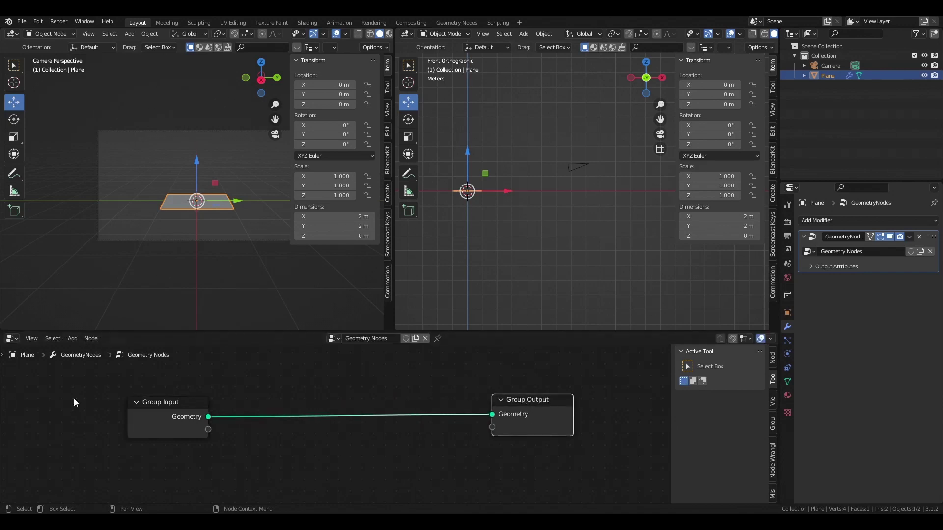
mouse_move(160, 428)
mouse_down()
mouse_move(189, 453)
mouse_move(142, 392)
mouse_move(166, 419)
mouse_up()
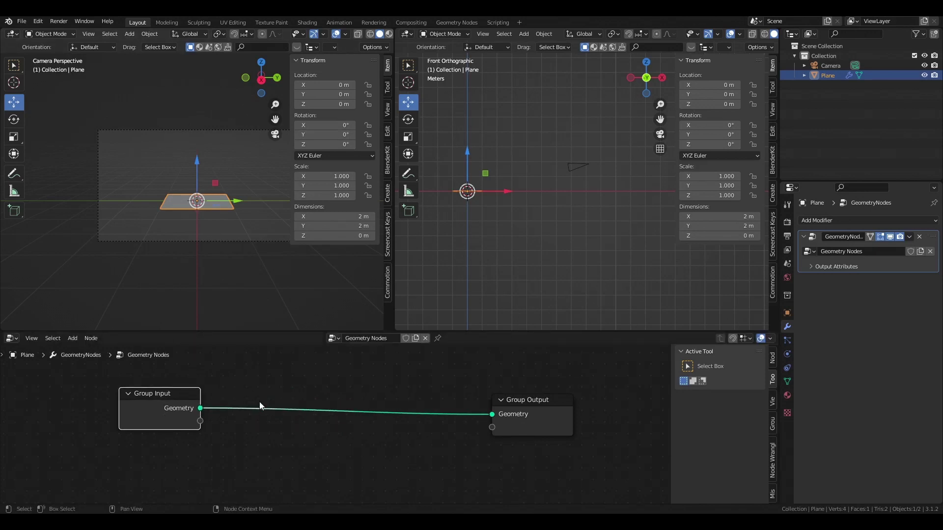
mouse_move(166, 416)
mouse_down()
mouse_move(187, 400)
mouse_move(149, 420)
mouse_up()
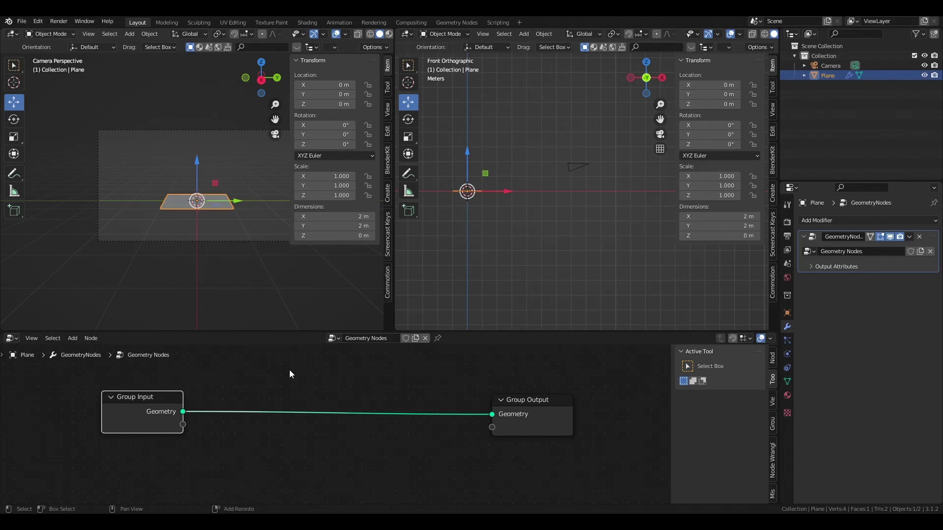
Step: Add a Distribute Points on Faces node between Group Input and Group Output
key(shift+a)
click(266, 309)
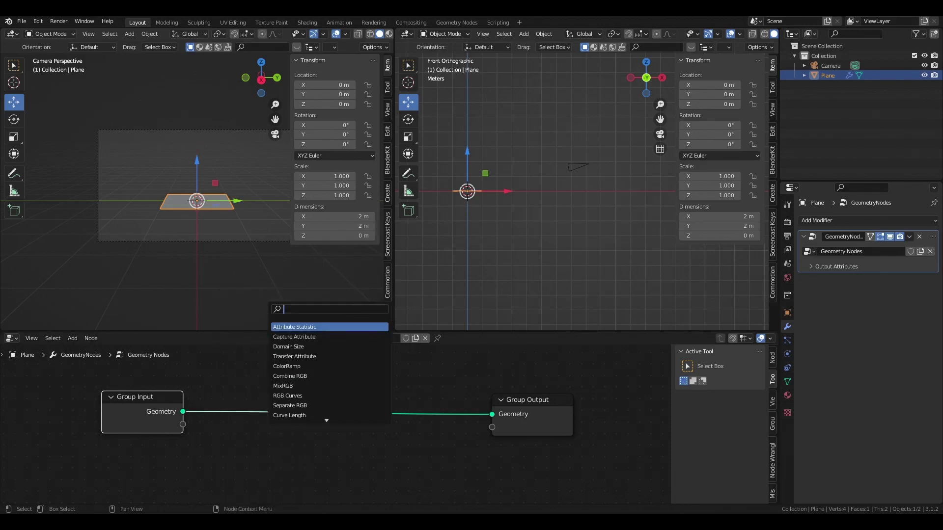
text(dist)
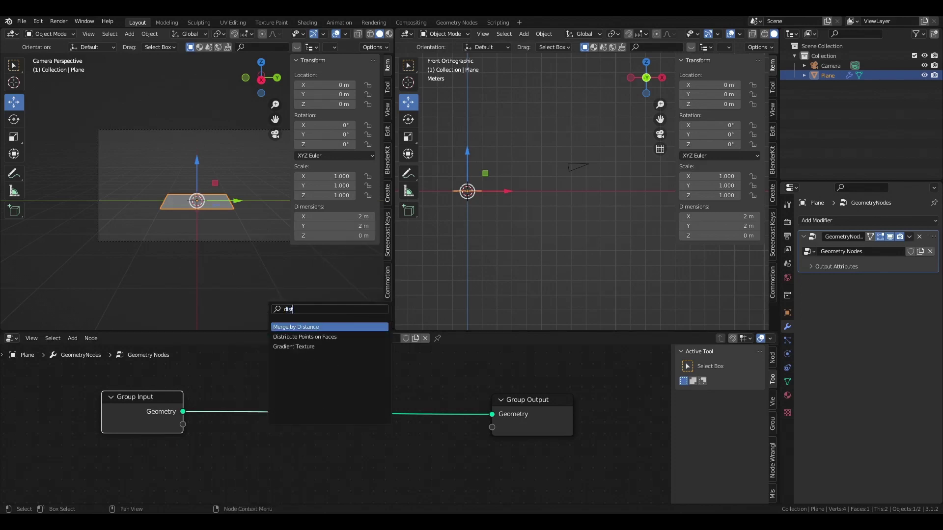
key(Down)
key(Return)
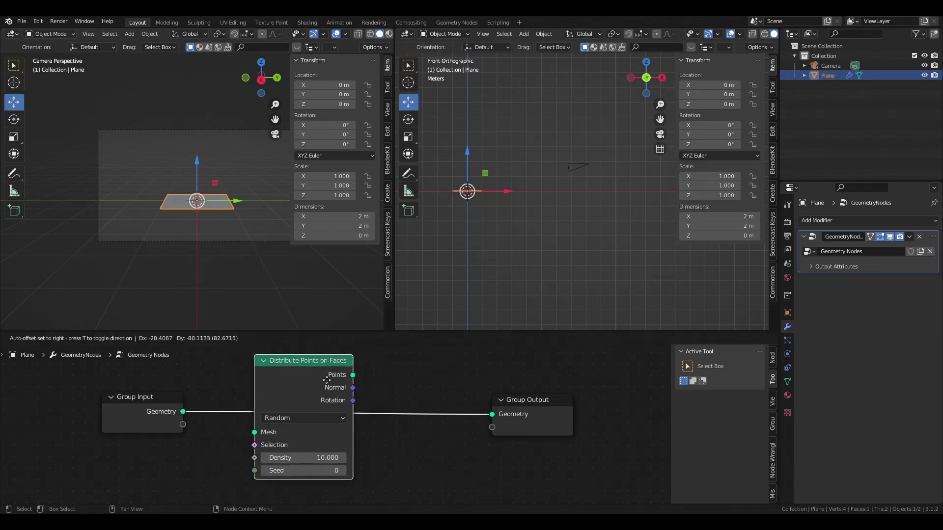
click(123, 363)
Step: Hide the sidebar in the camera view and examine the distributed points up close
scroll(195, 210, up, 3)
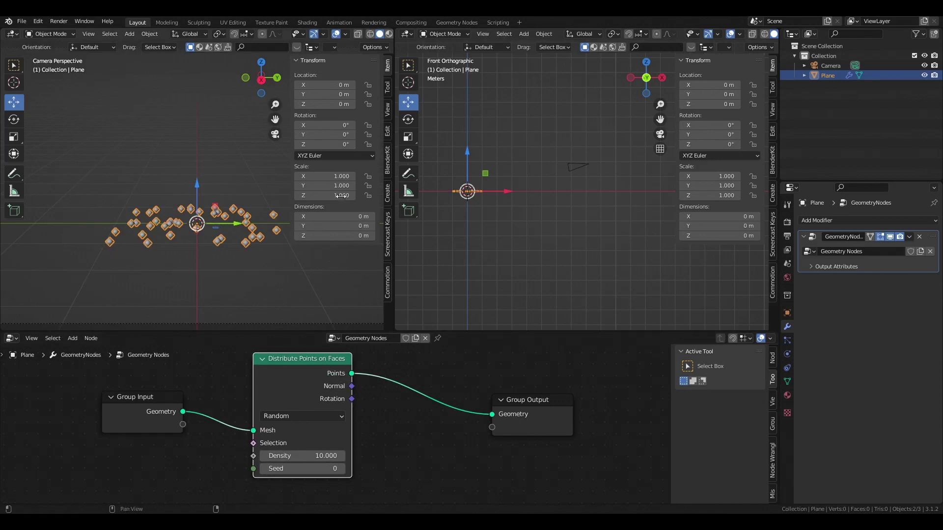
key(n)
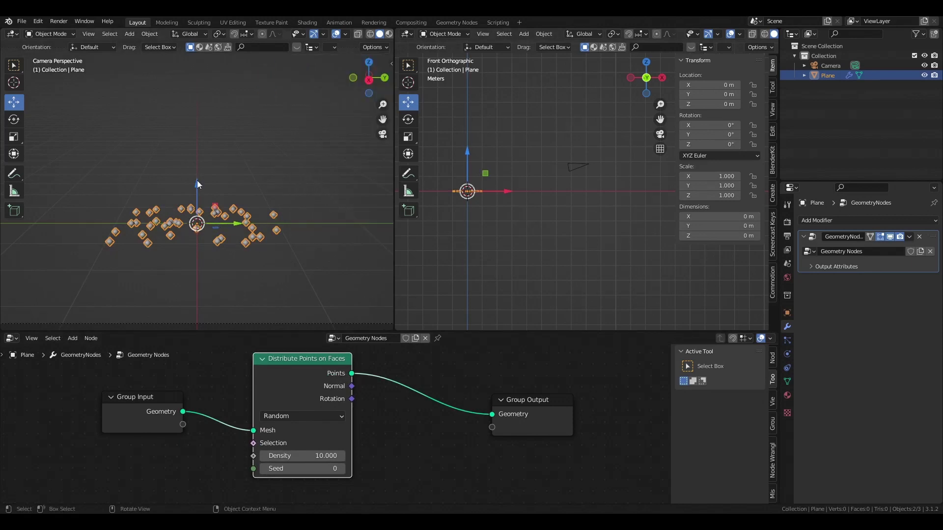
scroll(201, 221, up, 2)
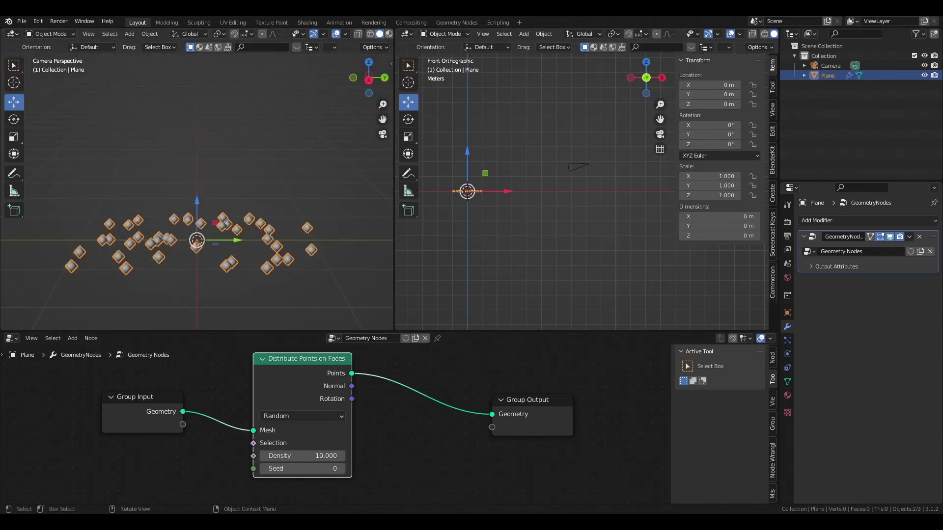
scroll(234, 192, down, 3)
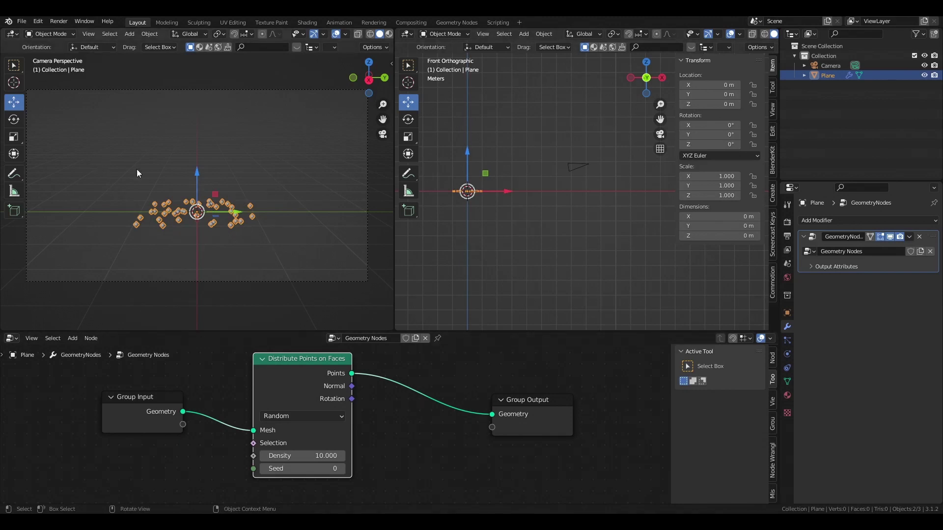
scroll(217, 228, up, 3)
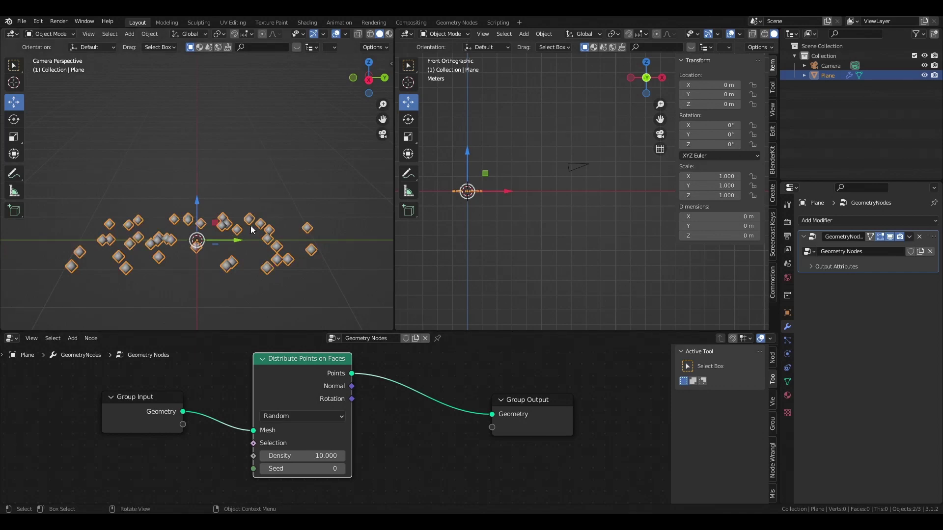
Step: Insert an Instance on Points node after Distribute Points on Faces and space the nodes out toward Group Output
scroll(385, 405, down, 4)
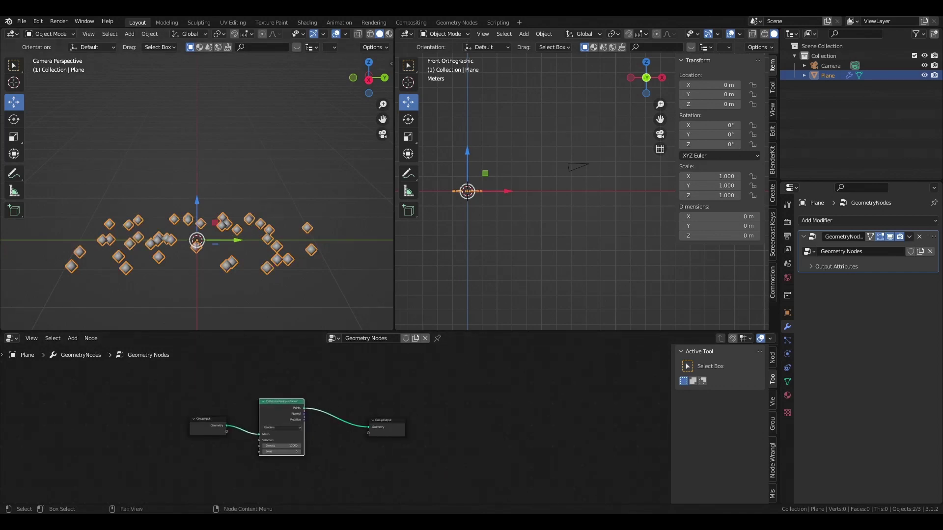
click(357, 394)
key(shift+a)
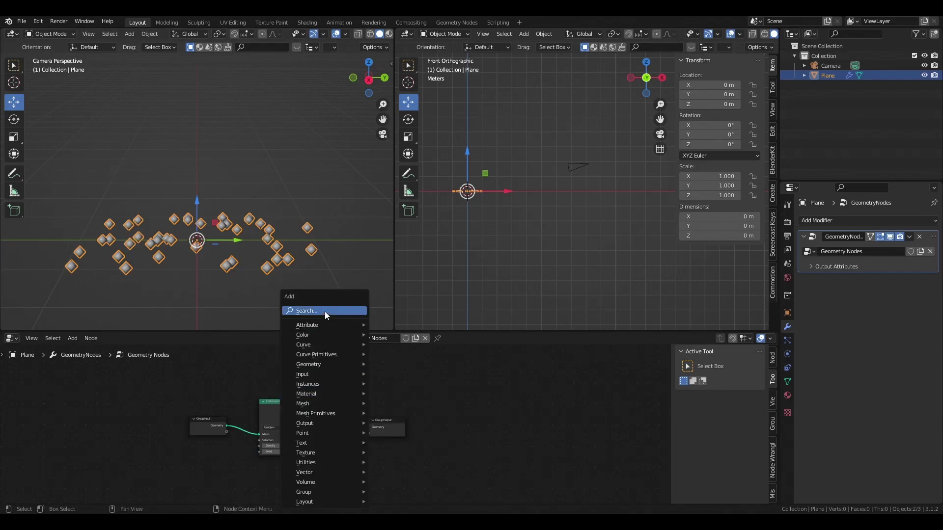
click(325, 311)
text(instan)
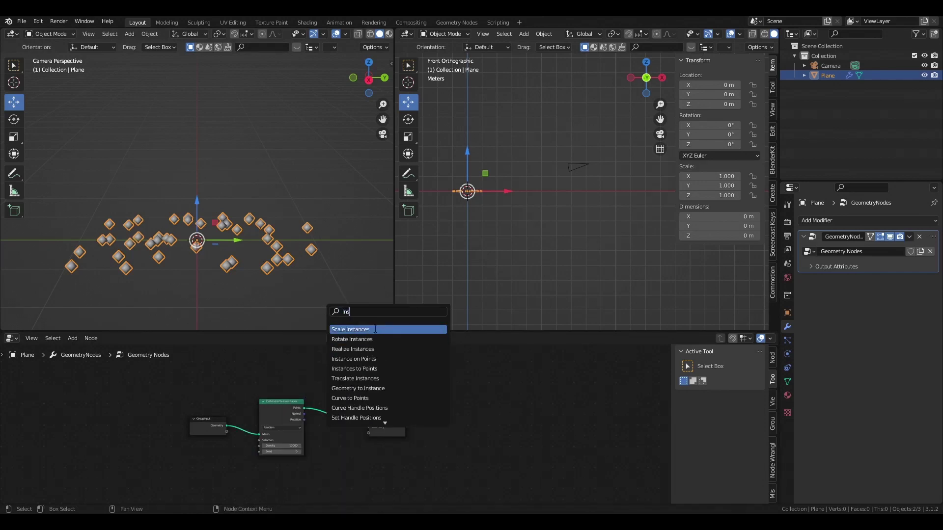
click(374, 358)
click(452, 417)
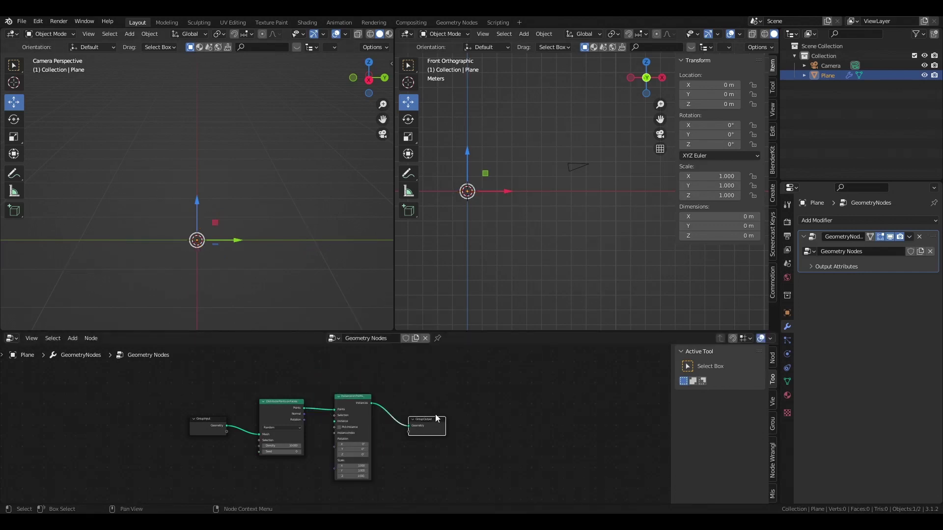
scroll(297, 447, up, 3)
middle_drag(298, 447, 321, 418)
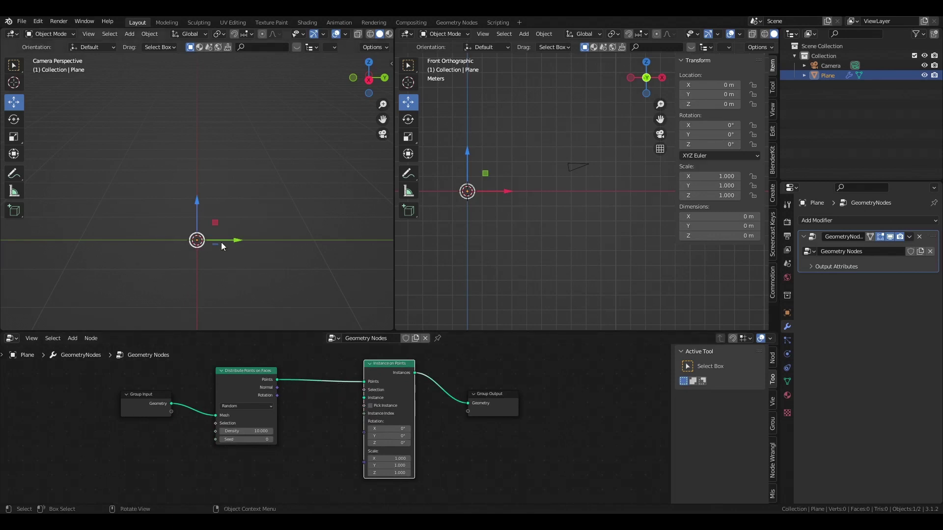
scroll(417, 425, up, 2)
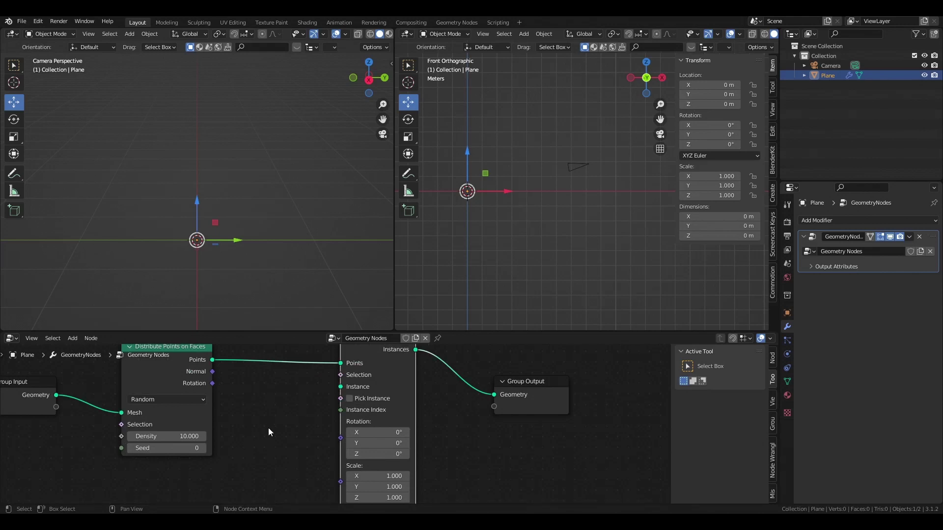
middle_drag(334, 399, 321, 421)
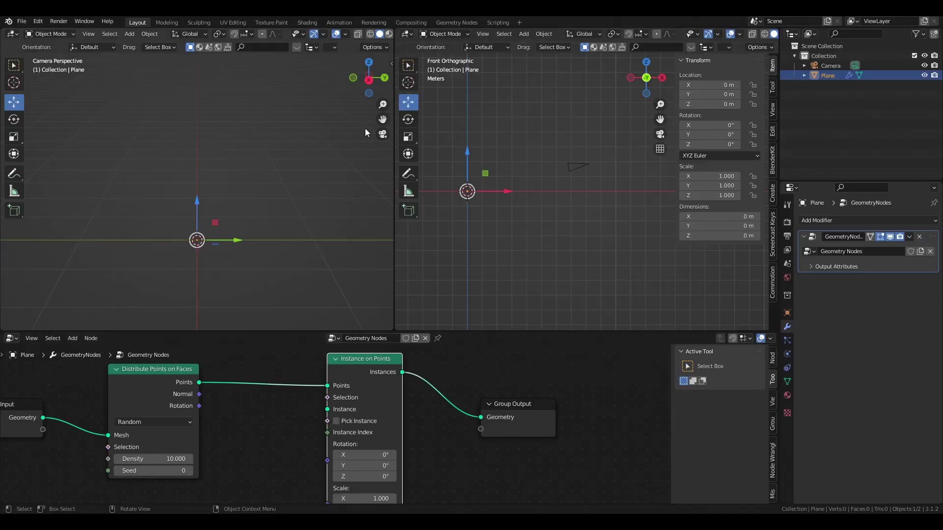
Step: Add an icosphere and move it along the Y axis to about 8.24 m, away from the plane
middle_drag(625, 190, 558, 235)
click(524, 34)
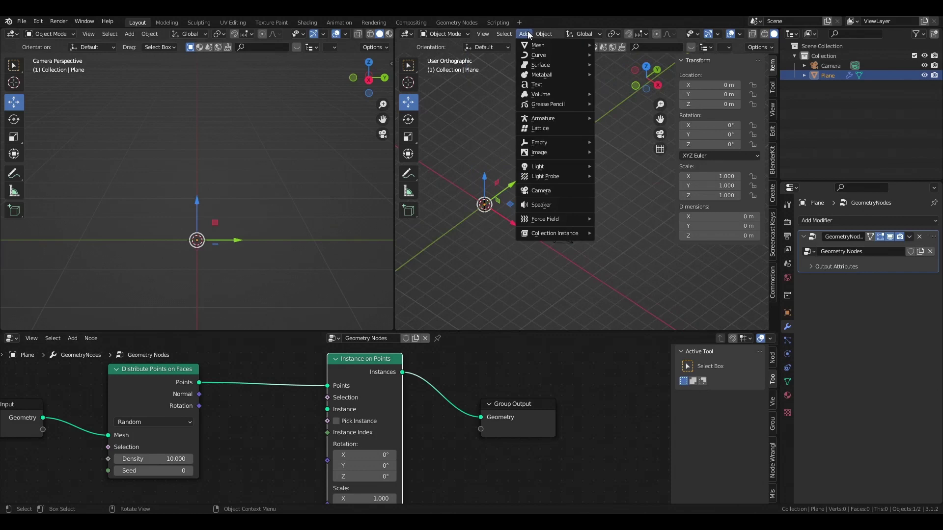
mouse_move(540, 49)
click(641, 82)
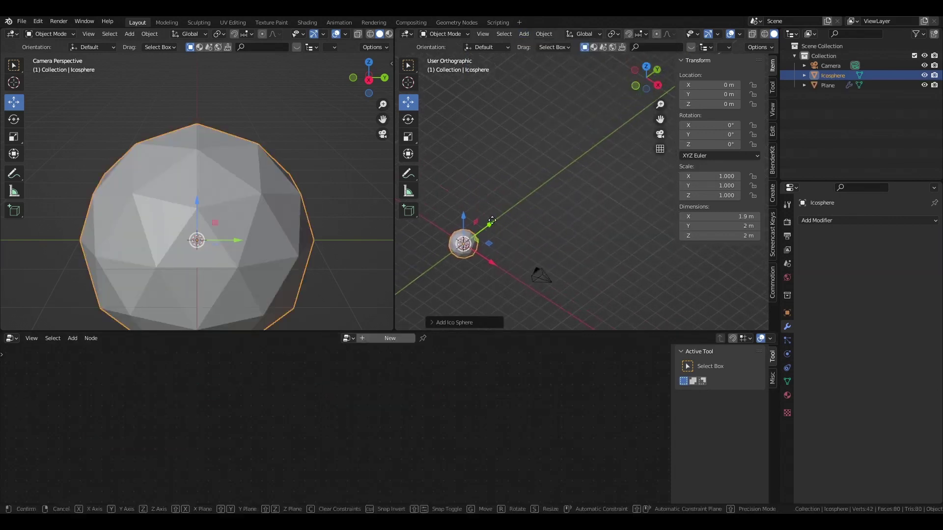
drag(509, 187, 571, 183)
middle_drag(571, 183, 536, 196)
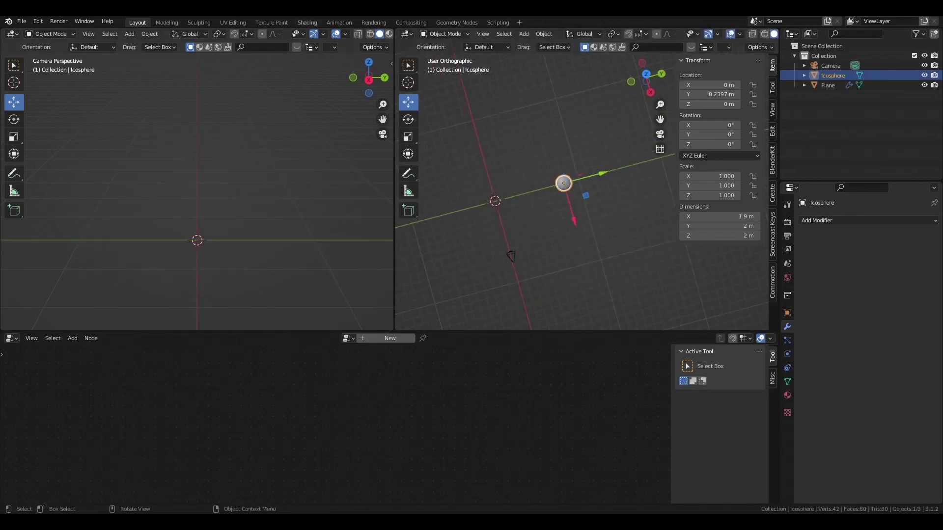
Step: Open the icosphere in the Sculpting workspace and set the Grab brush radius to 140 px
click(196, 22)
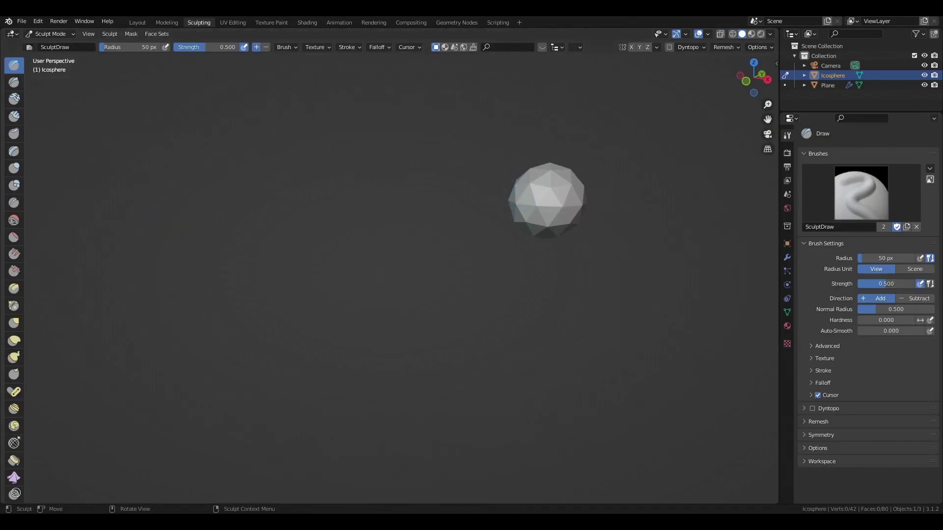
click(14, 322)
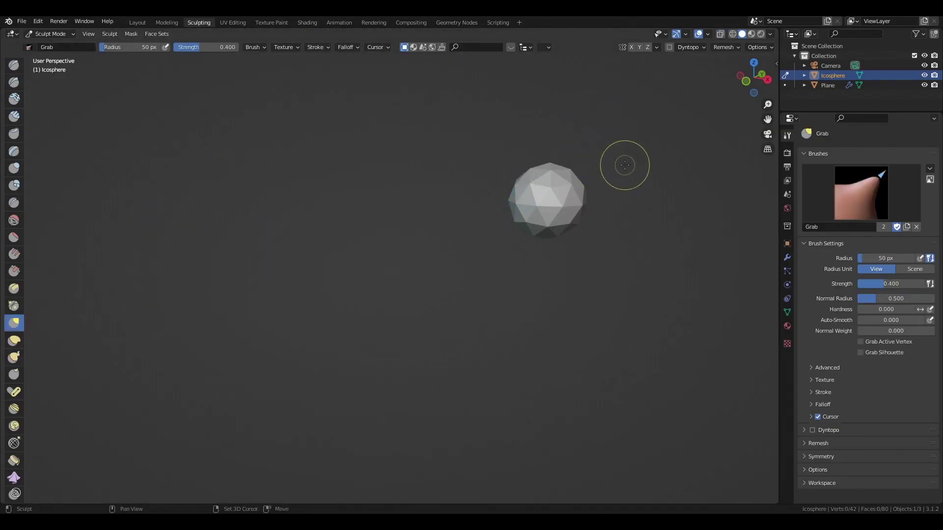
mouse_move(624, 164)
shift+middle_down()
mouse_move(511, 193)
mouse_move(495, 220)
shift+middle_up()
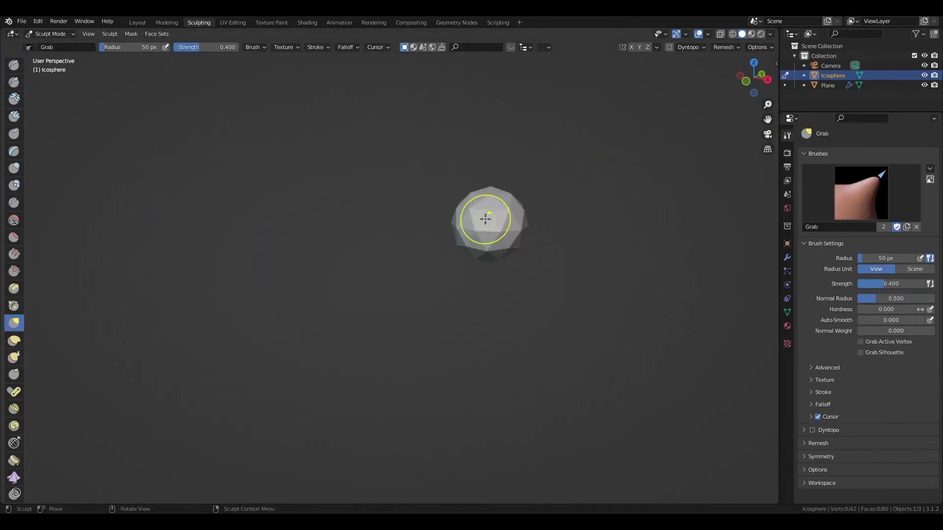
key(f)
click(560, 223)
Step: Pull the icosphere into an irregular rock shape with the Grab brush and return to Object Mode
drag(491, 221, 442, 244)
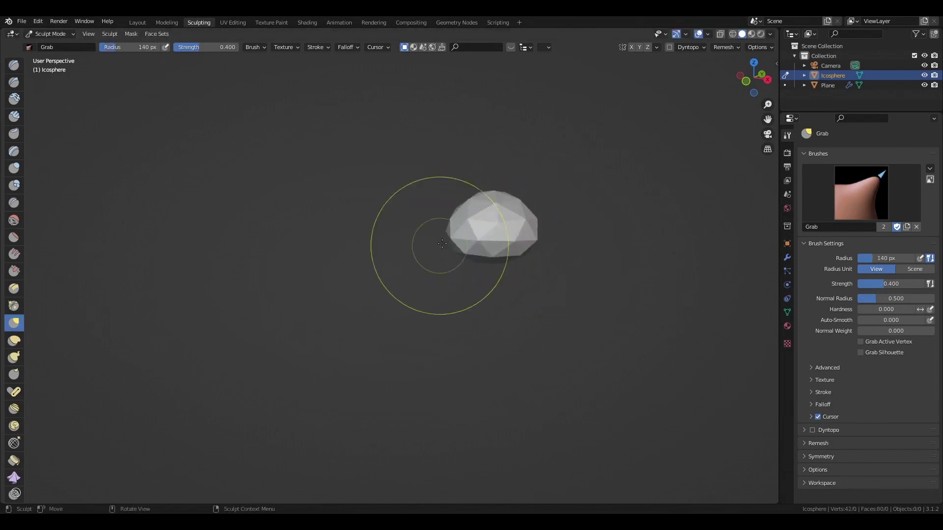
mouse_move(490, 225)
middle_down()
mouse_move(476, 223)
mouse_move(525, 267)
mouse_move(442, 231)
middle_up()
click(50, 33)
click(47, 44)
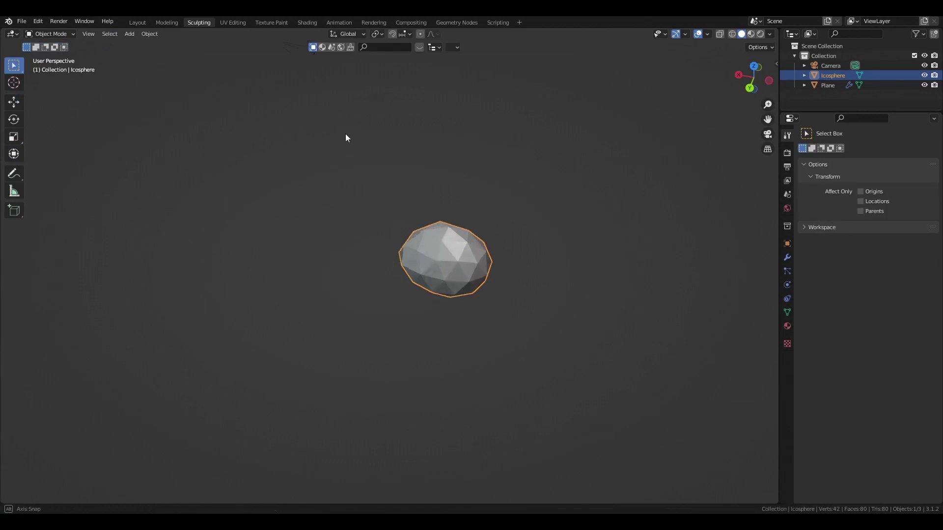
Step: Duplicate the sculpted rock and place the copy beside it along the X axis
middle_drag(346, 138, 428, 278)
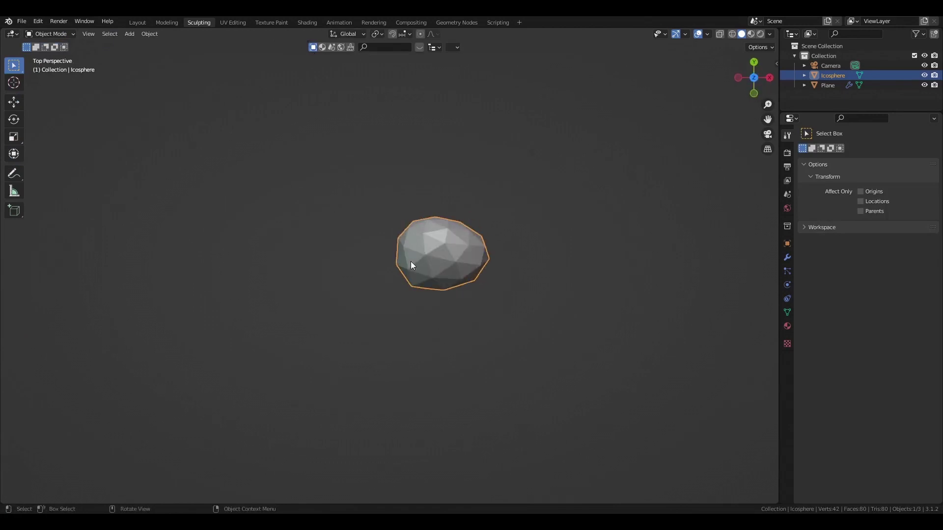
key(shift+d)
click(573, 254)
key(KP_Decimal)
Step: Sculpt the duplicated rock into a different shape with the Grab brush and return to Object Mode
click(50, 33)
click(49, 66)
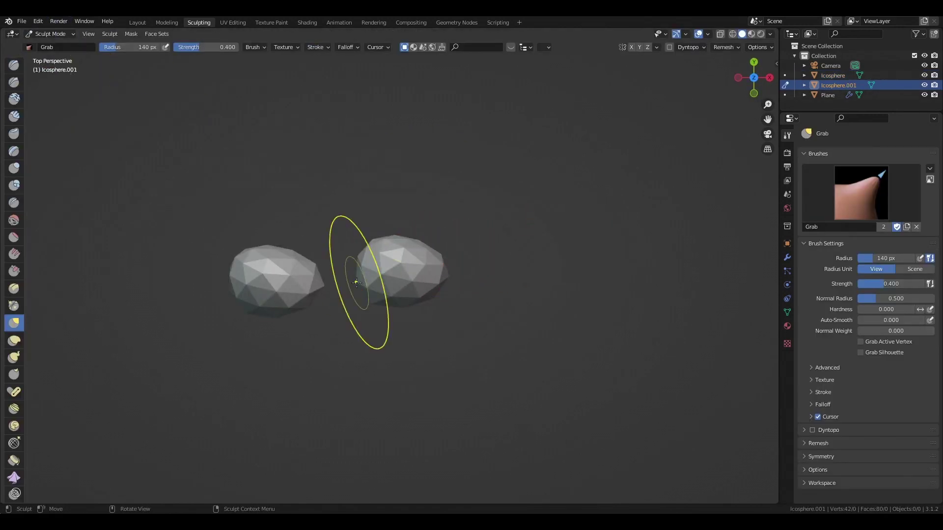
mouse_move(356, 282)
middle_down()
mouse_move(376, 277)
mouse_move(402, 294)
middle_up()
mouse_move(402, 295)
mouse_down()
mouse_move(395, 261)
mouse_move(395, 335)
mouse_up()
alt+middle_drag(395, 334, 442, 326)
click(50, 34)
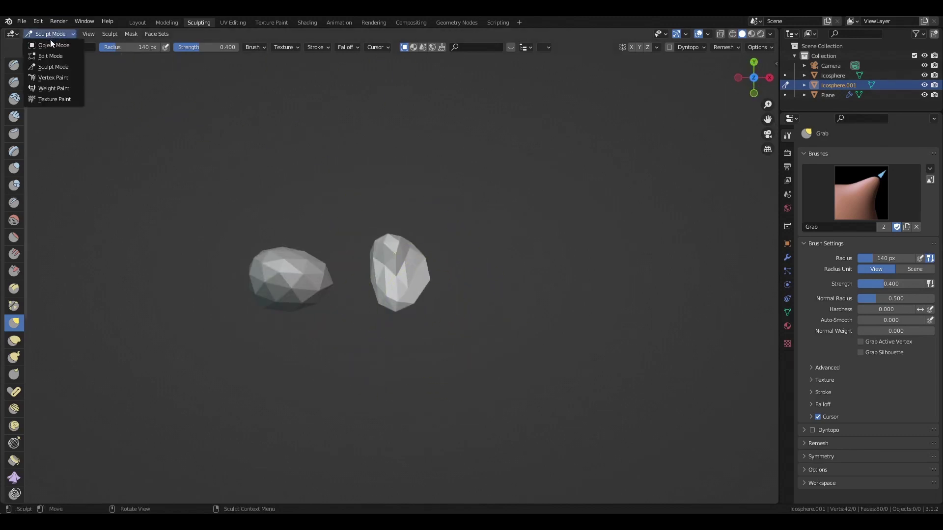
click(51, 45)
Step: Duplicate the second rock and place the third one at about X 5.68 m, Y 8.67 m
shift+middle_drag(498, 249, 460, 255)
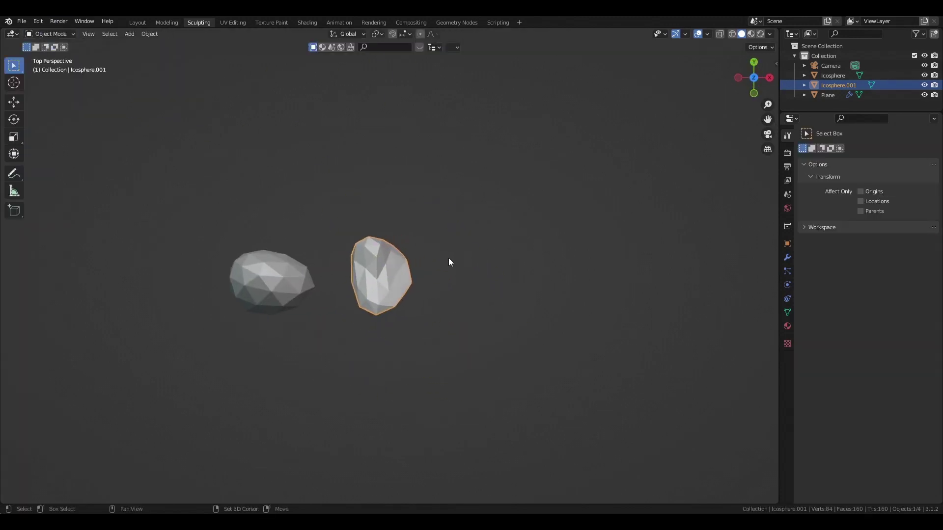
key(shift+d)
click(548, 258)
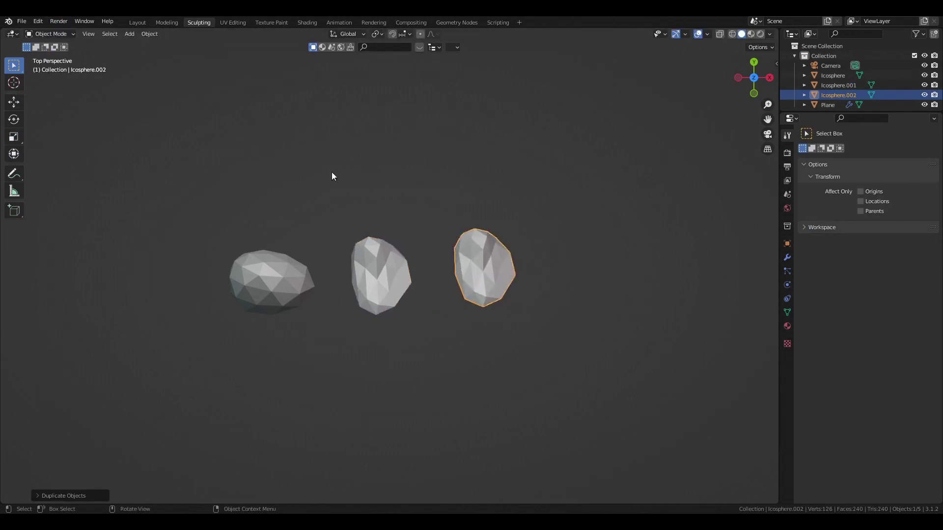
Step: Sculpt the third rock into its own distinct shape, pulling its surface with the Grab brush
click(50, 34)
click(51, 66)
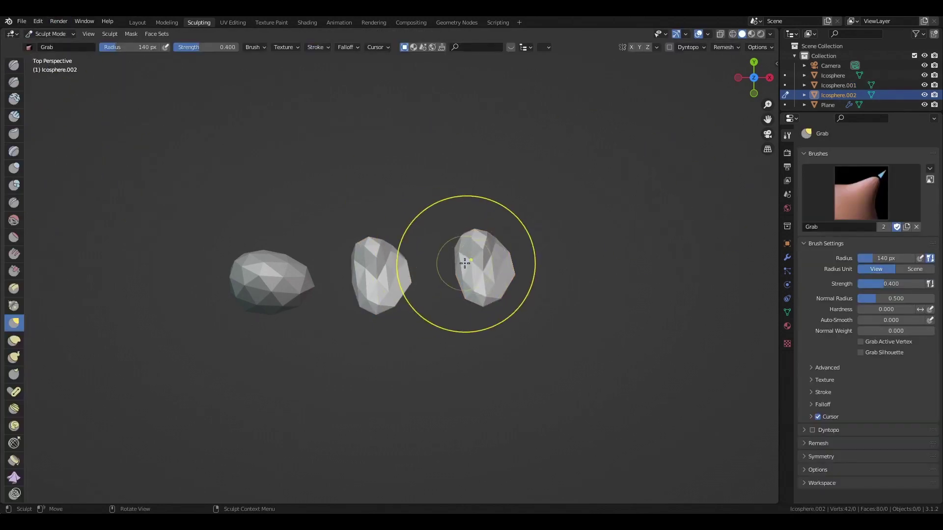
drag(464, 263, 454, 266)
mouse_move(524, 270)
middle_down()
mouse_move(510, 275)
mouse_move(493, 254)
mouse_move(516, 305)
mouse_move(466, 267)
mouse_move(482, 301)
middle_up()
key(shift+s)
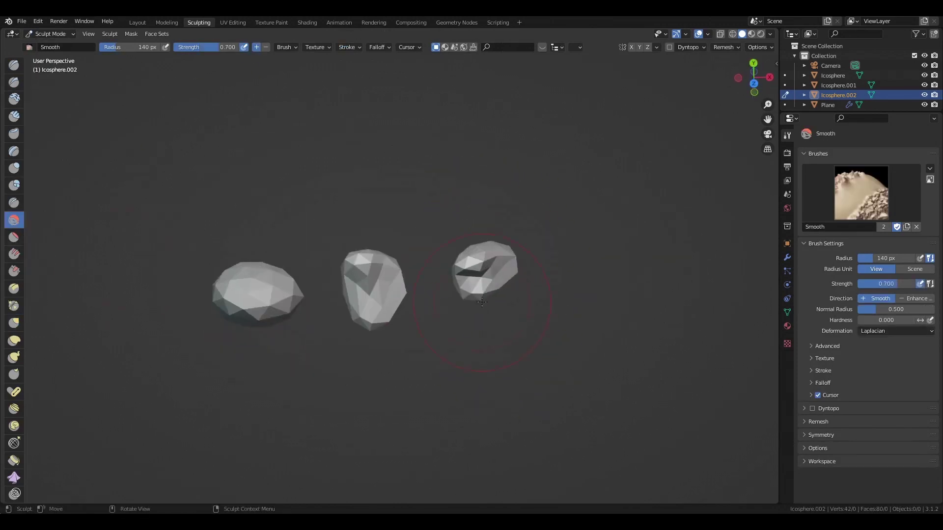
click(14, 322)
drag(476, 297, 492, 273)
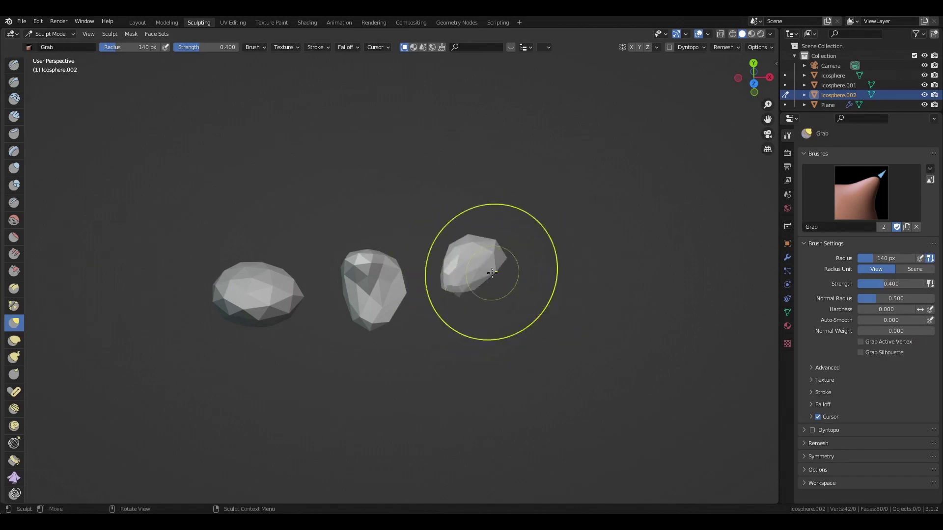
middle_drag(492, 273, 552, 309)
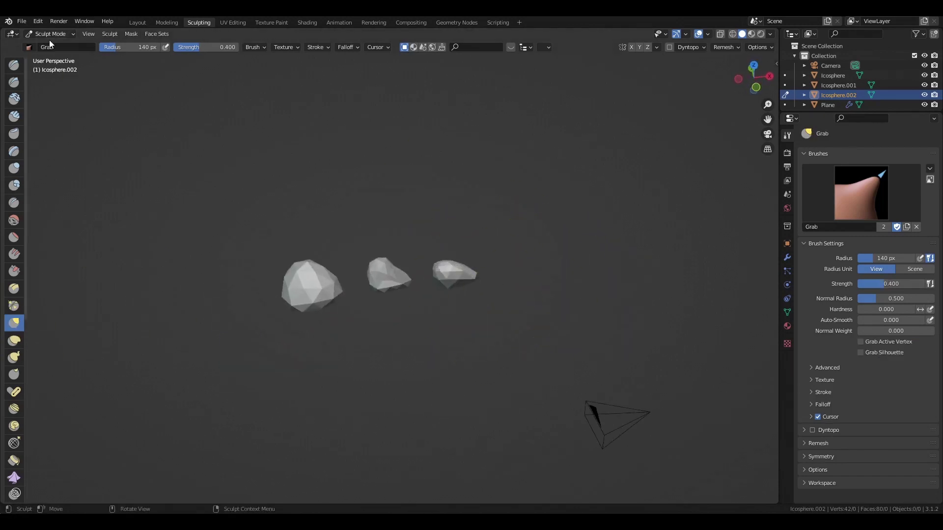
Step: Select the three icosphere rocks in the Layout workspace and add a new collection to the Scene Collection
click(138, 22)
scroll(599, 235, up, 3)
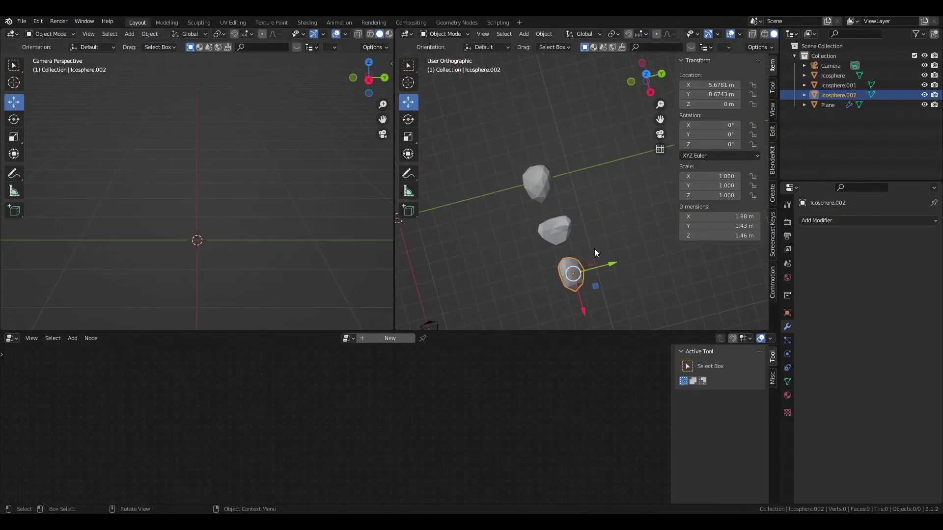
mouse_move(594, 249)
shift+middle_down()
mouse_move(558, 178)
mouse_move(602, 208)
mouse_move(549, 194)
mouse_move(534, 238)
mouse_move(539, 224)
shift+middle_up()
scroll(581, 202, up, 5)
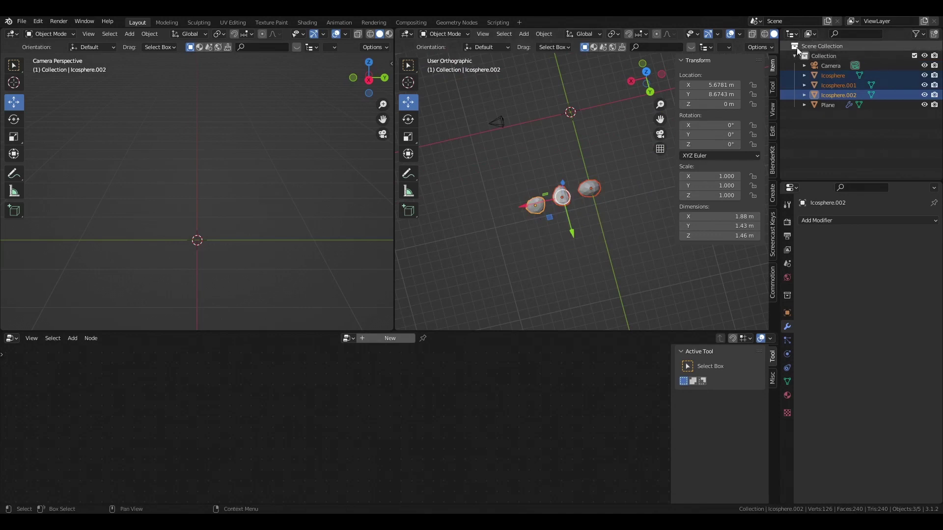
click(935, 34)
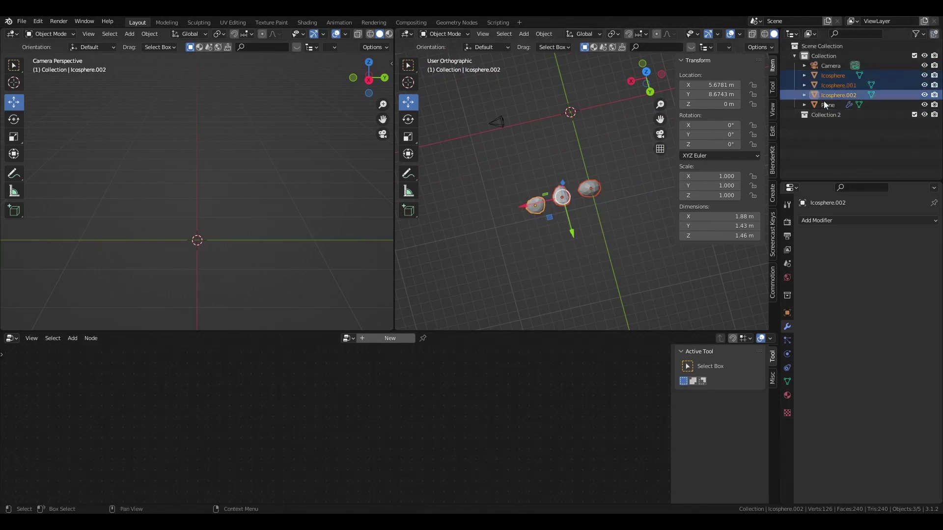
Step: Rename the new Collection 2 as Icospheres
double_click(821, 113)
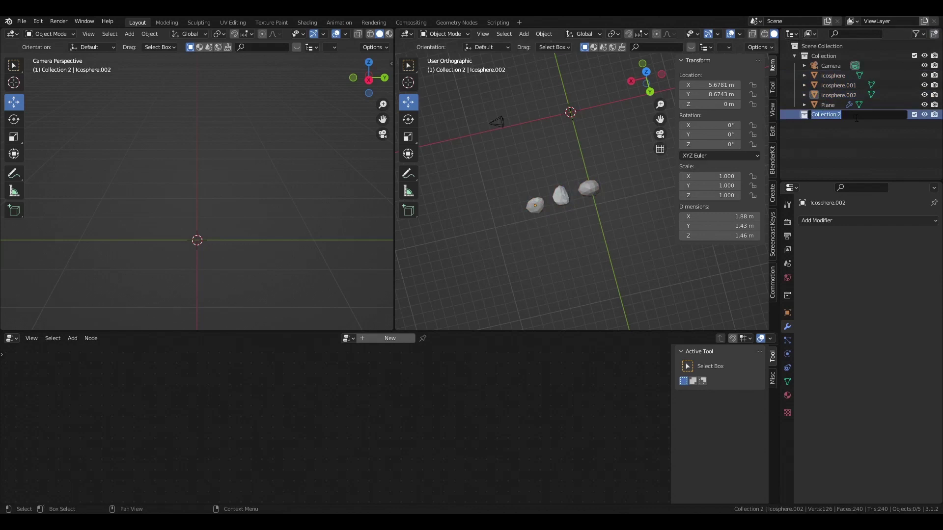
key(BackSpace)
text(Icospheres)
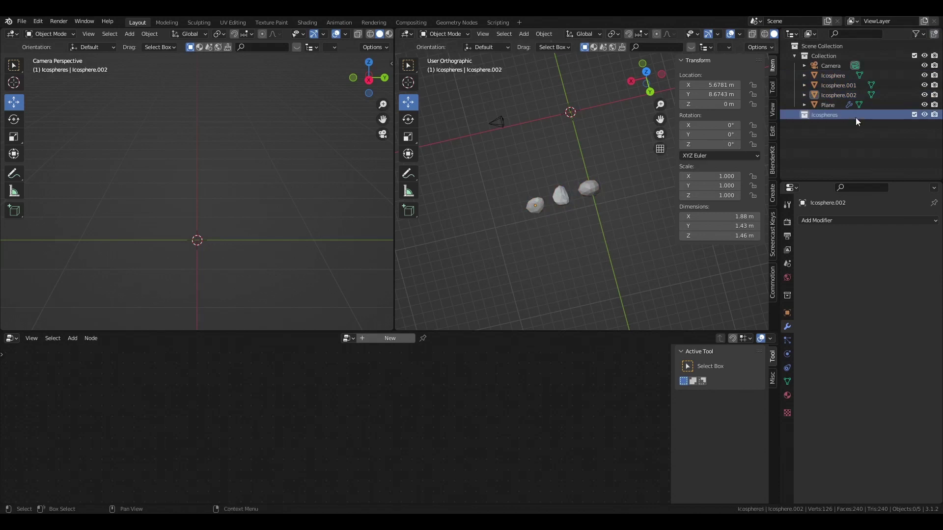
key(Return)
Step: Move the three icosphere rocks into the Icospheres collection, collapse it in the outliner and deselect everything
click(833, 78)
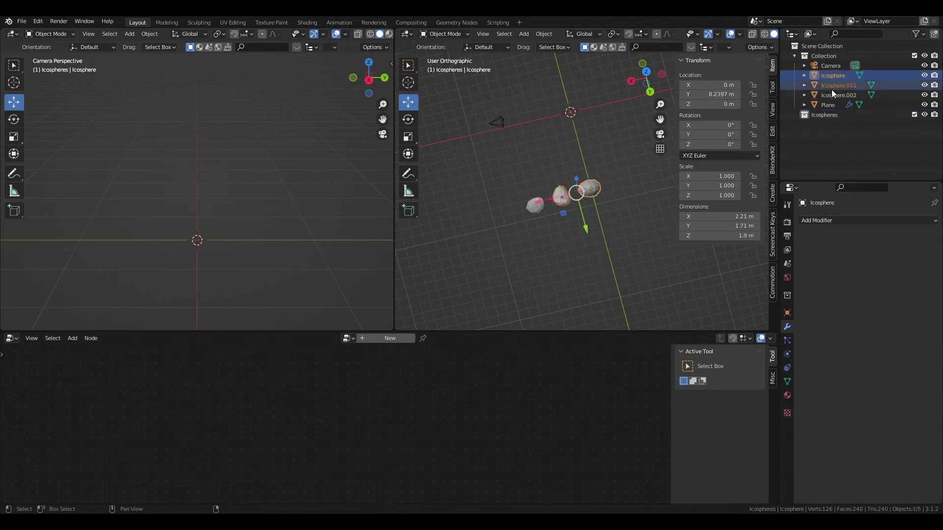
shift+click(832, 93)
drag(832, 93, 829, 116)
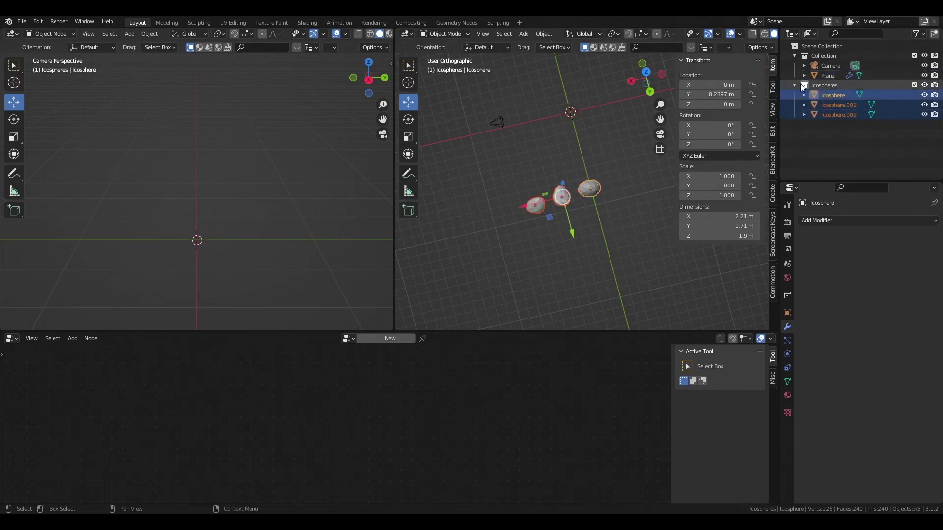
click(795, 85)
middle_drag(491, 162, 432, 185)
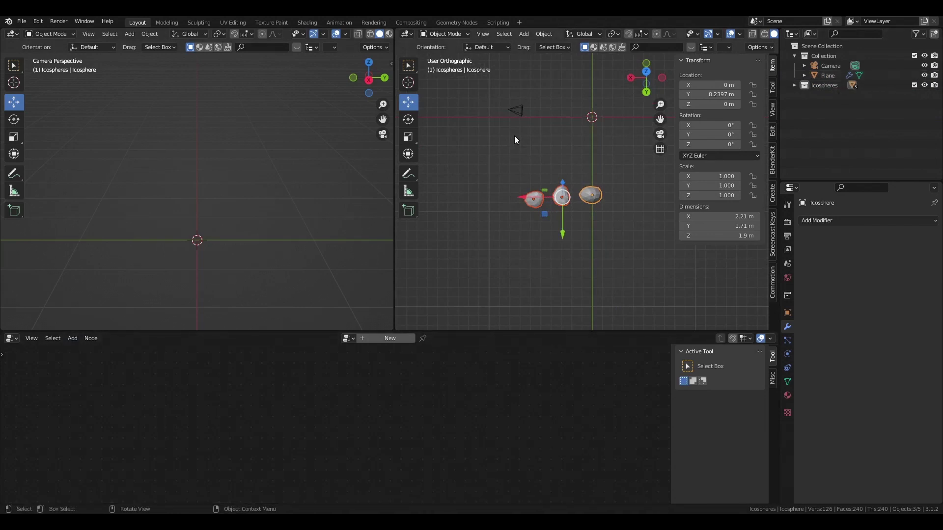
key(alt+a)
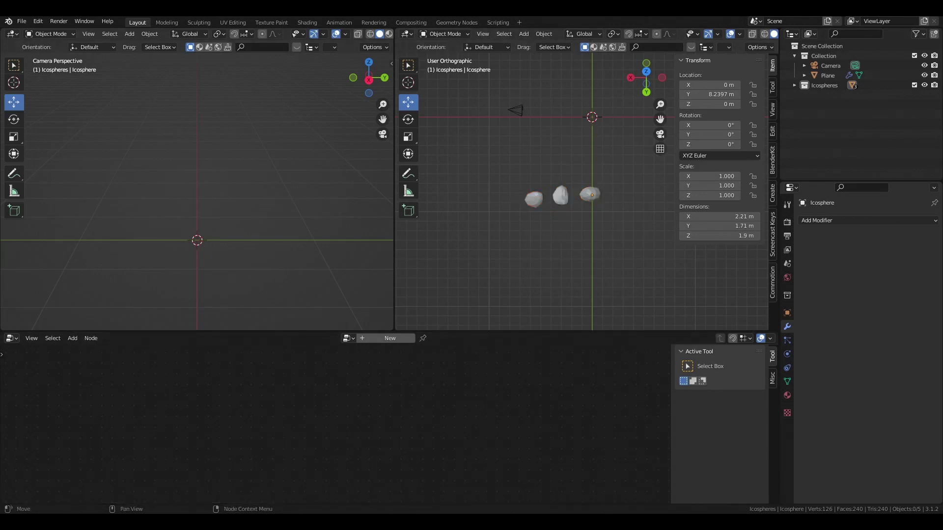
Step: Select the Plane and add a Collection Info node below the Distribute Points on Faces node in its geometry node tree
click(826, 75)
scroll(362, 438, up, 3)
scroll(349, 452, down, 2)
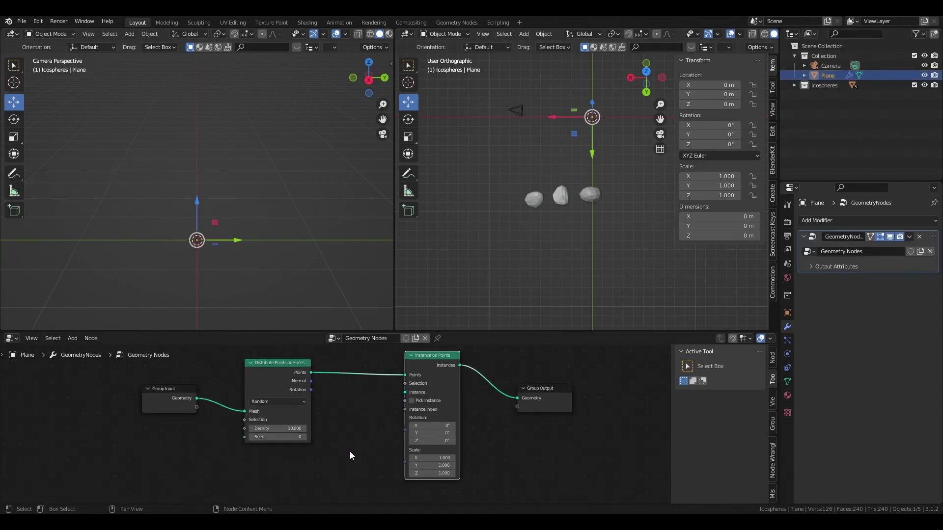
drag(314, 379, 301, 364)
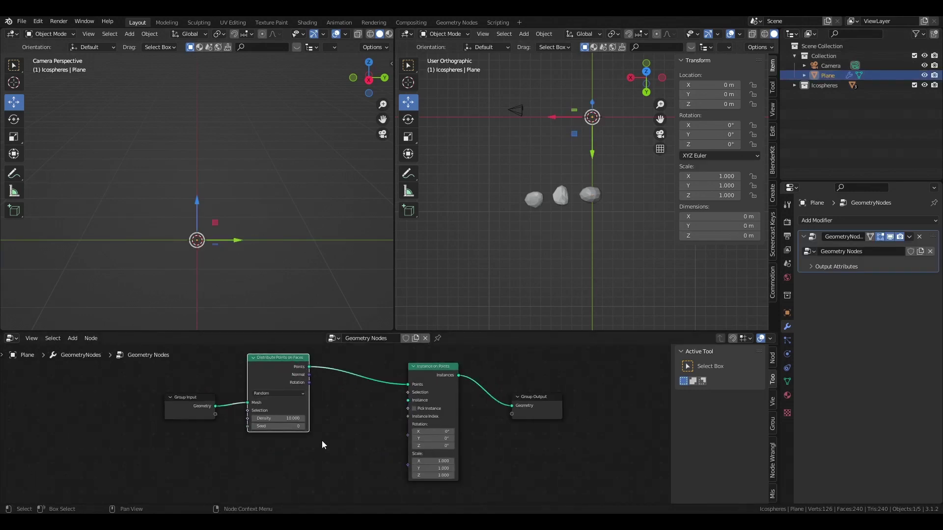
key(shift+a)
click(275, 311)
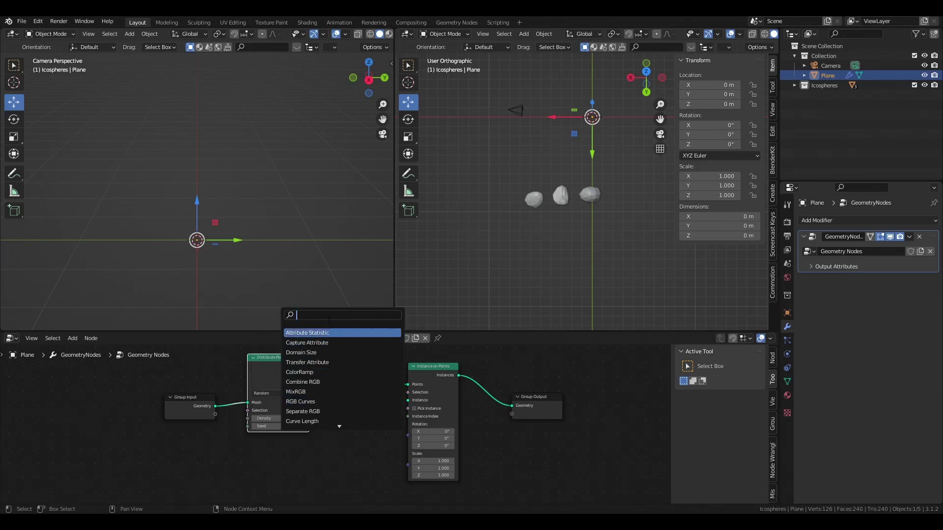
text(coll)
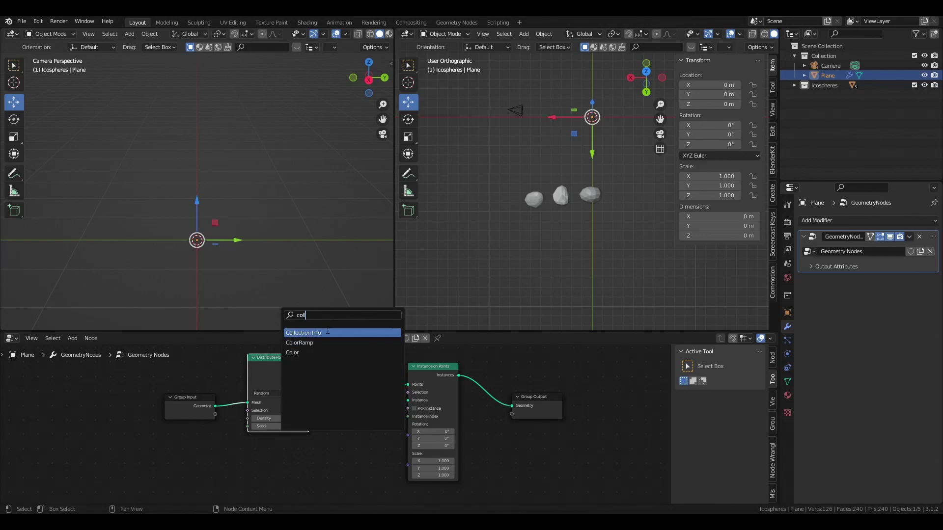
click(327, 332)
click(339, 393)
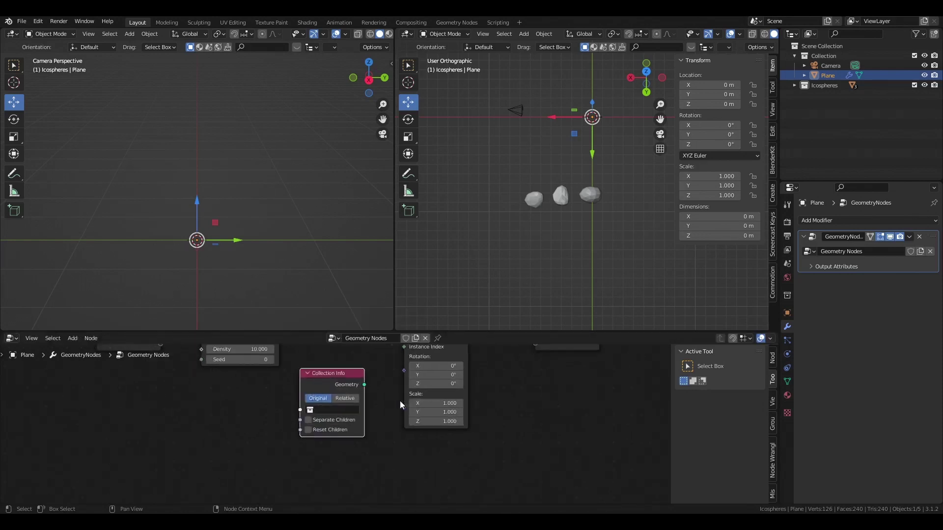
Step: Set the Collection Info node to the Icospheres collection and connect its Geometry output to the Instance input of Instance on Points
click(327, 410)
click(327, 315)
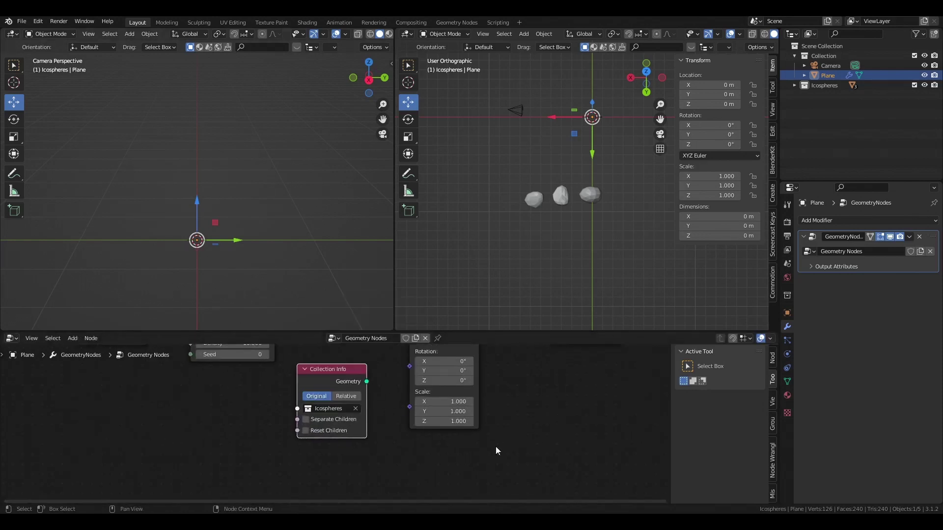
scroll(406, 426, up, 3)
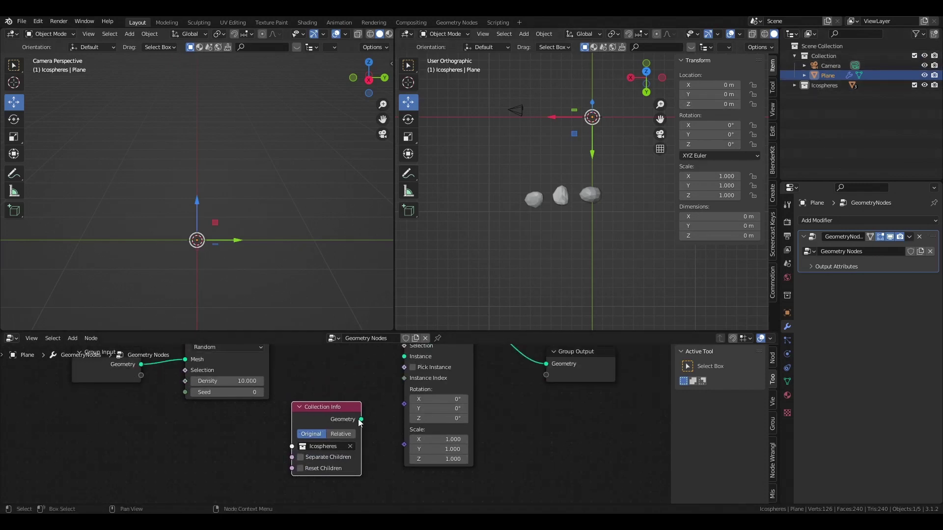
drag(361, 420, 404, 391)
scroll(227, 252, down, 5)
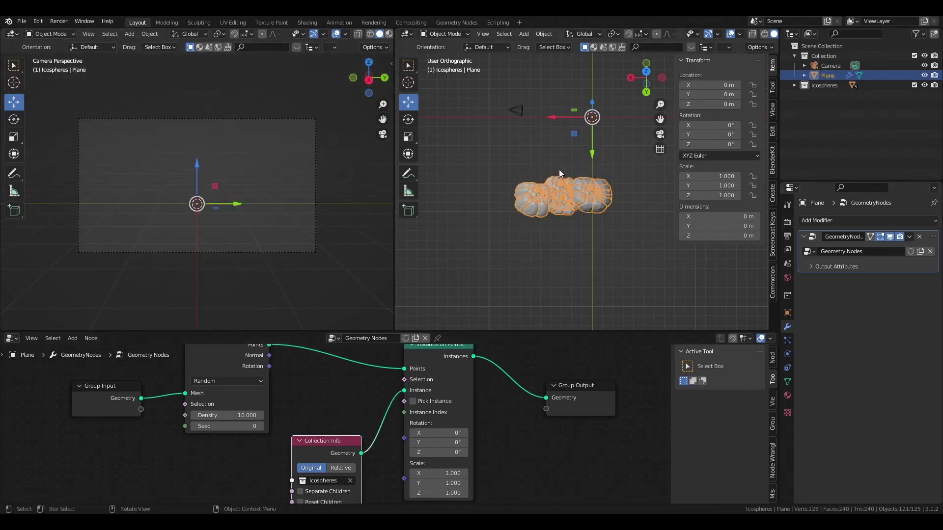
scroll(557, 197, up, 4)
scroll(536, 217, down, 4)
Step: Enable Separate Children and Reset Children on Collection Info, and Pick Instance on Instance on Points
middle_drag(324, 441, 324, 362)
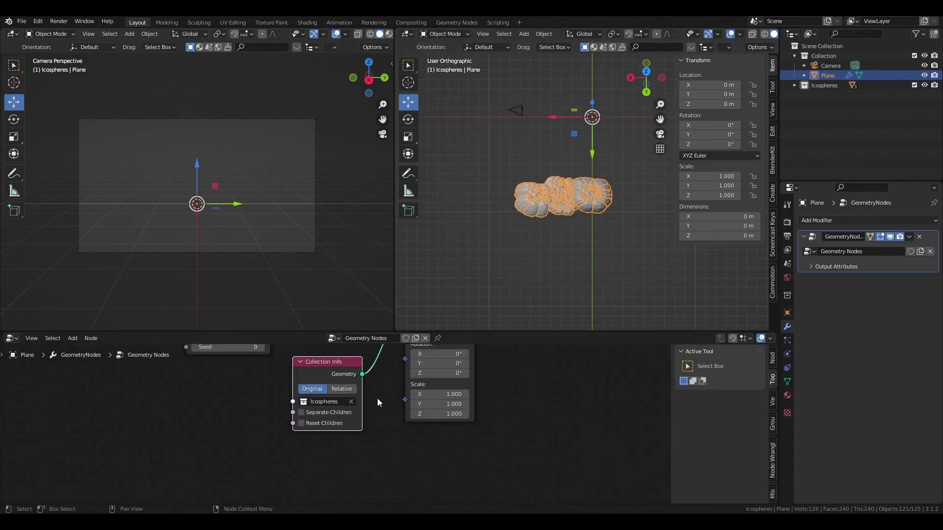
scroll(339, 422, up, 2)
click(299, 437)
click(299, 452)
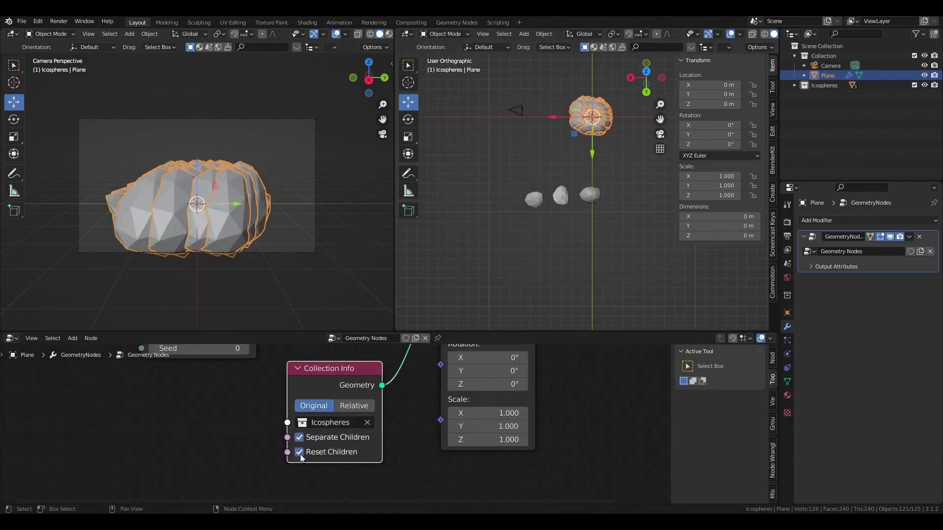
scroll(396, 357, up, 3)
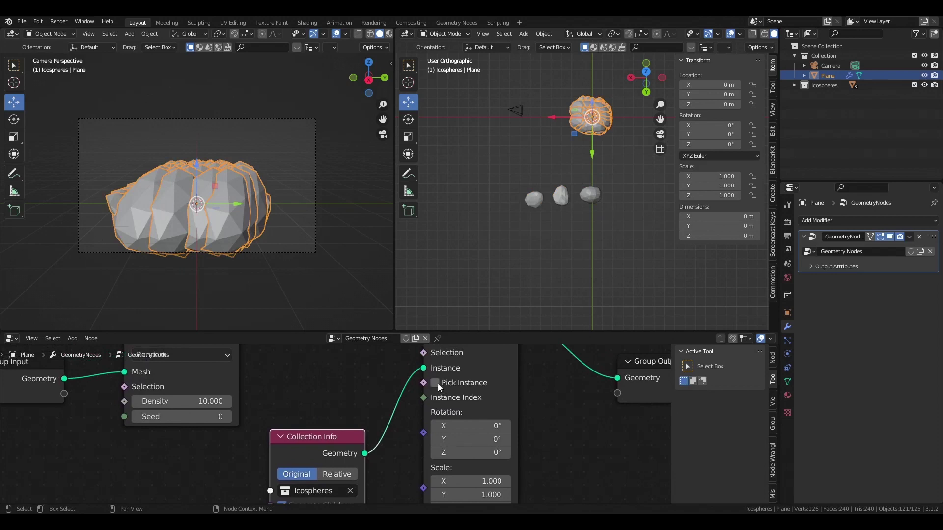
click(435, 383)
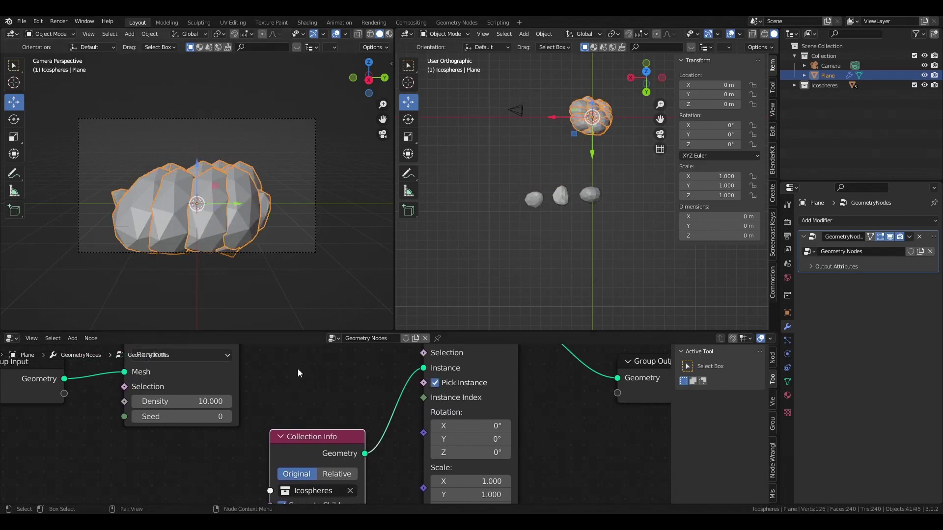
Step: Set the X, Y and Z scale of the Instance on Points node to 0.03
scroll(490, 388, down, 3)
scroll(491, 435, up, 4)
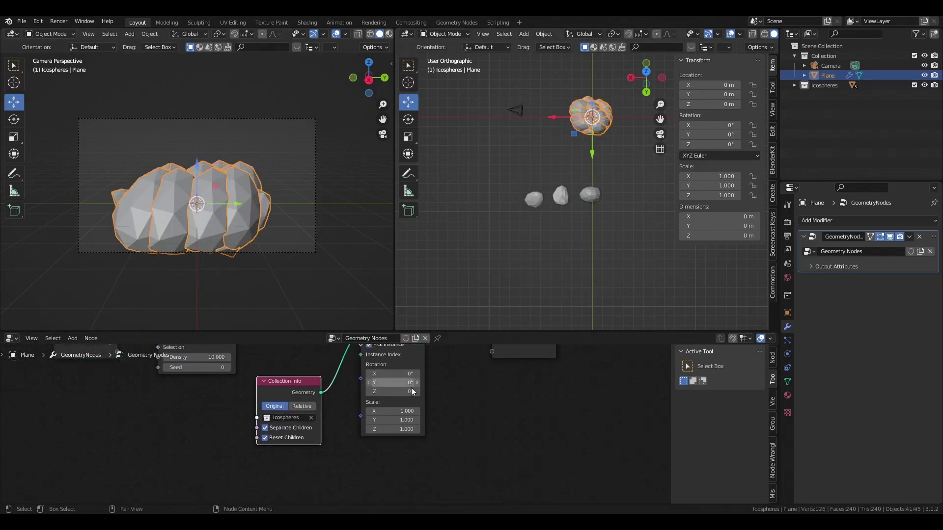
ctrl+scroll(491, 434, right, 3)
drag(412, 403, 412, 436)
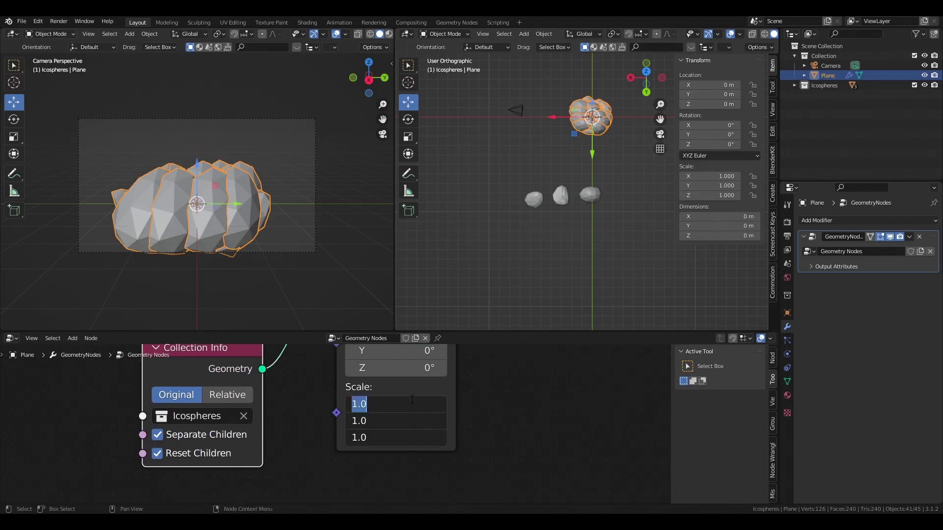
text(0.03)
key(Return)
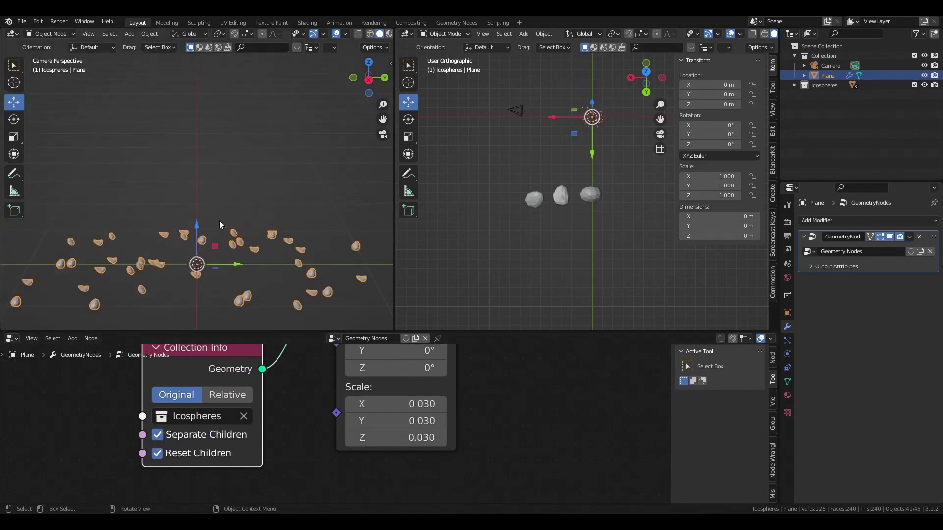
key(Home)
key(Home)
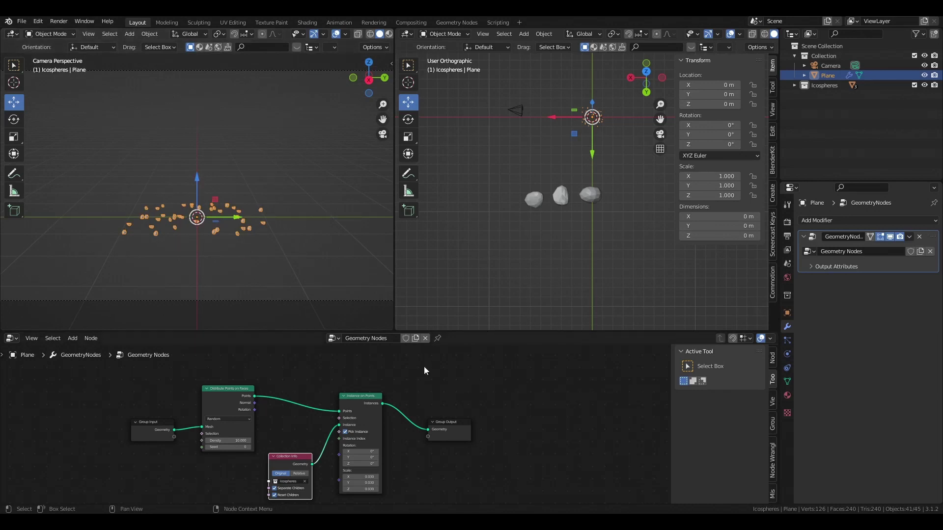
Step: Insert a Translate Instances node between Instance on Points and Group Output, spacing the nodes apart
ctrl+scroll(400, 452, left, 2)
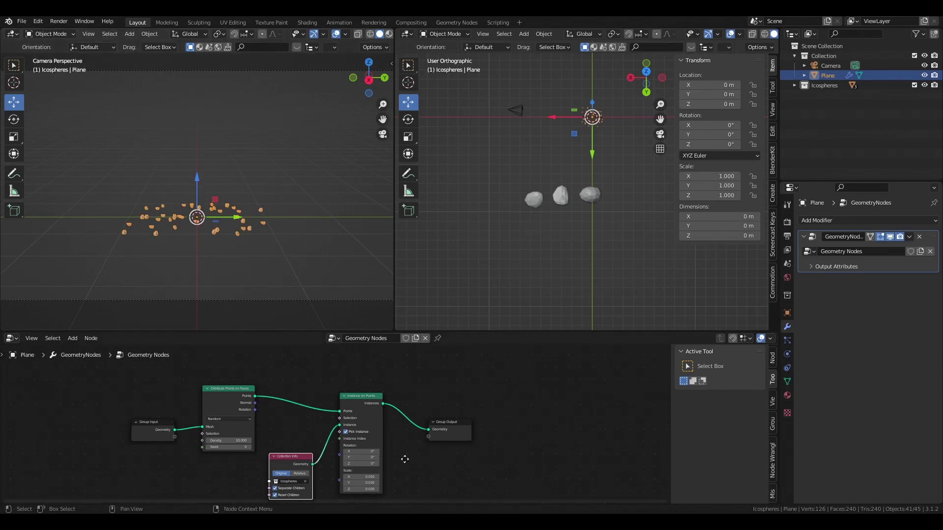
key(shift+a)
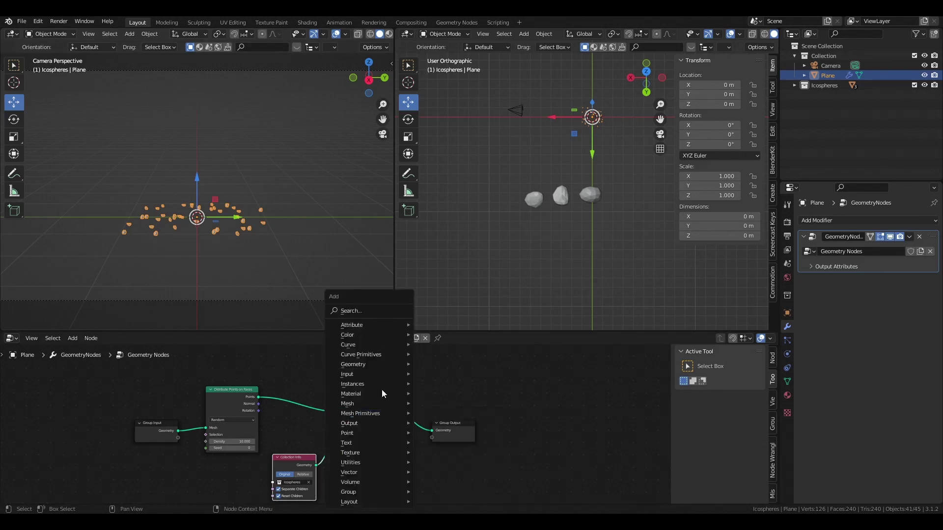
click(374, 311)
text(tra)
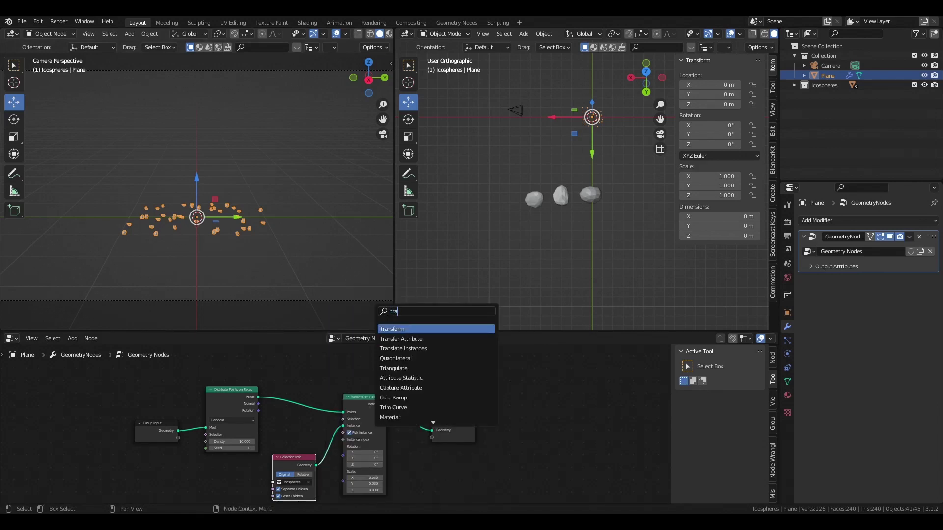
key(Down)
key(Down)
key(Return)
click(433, 417)
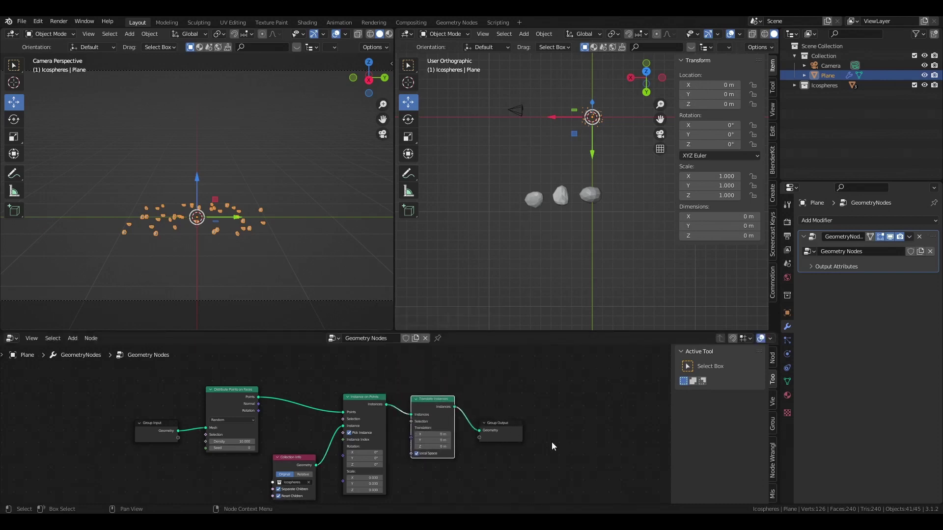
drag(507, 432, 539, 432)
drag(431, 410, 480, 408)
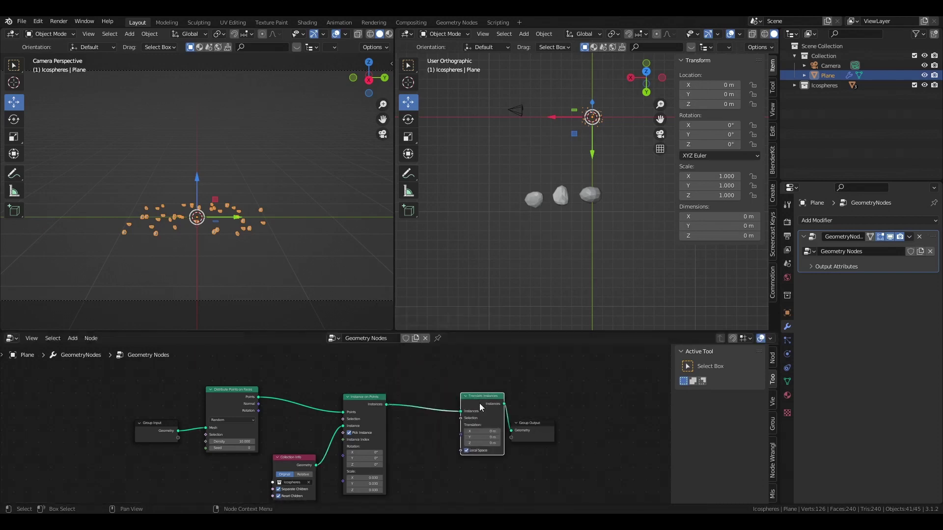
Step: Try offsetting the instances in X, Y and Z with Translate Instances, and reset all three translation values to 0 m
scroll(480, 407, up, 5)
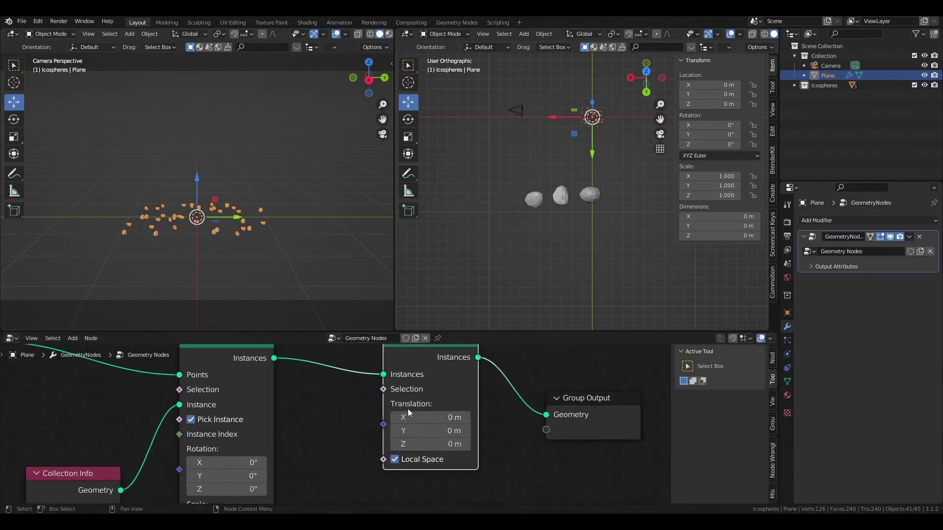
drag(408, 418, 427, 430)
drag(427, 444, 432, 444)
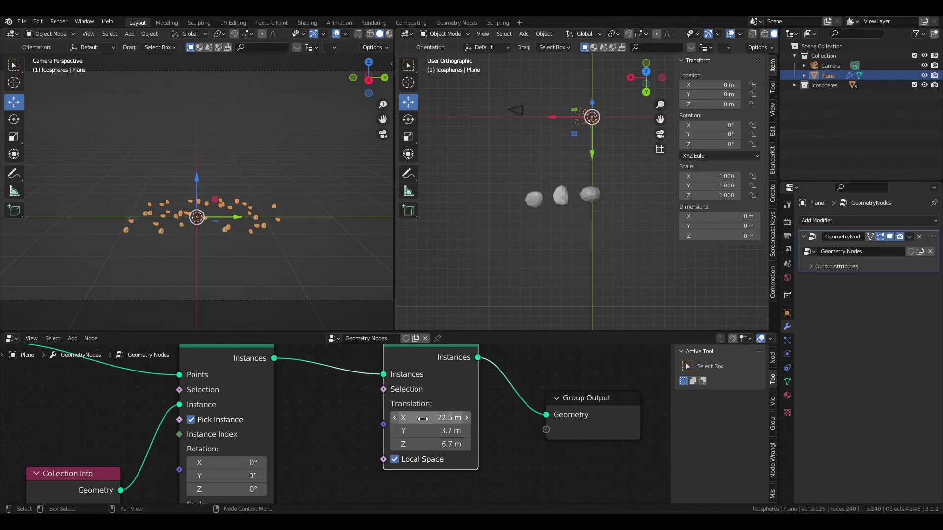
drag(421, 444, 438, 411)
text(0)
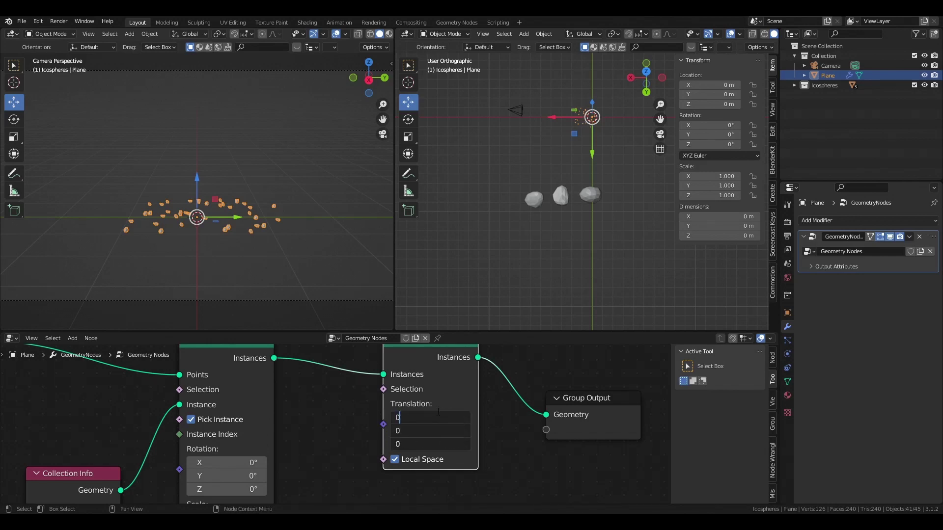
key(Return)
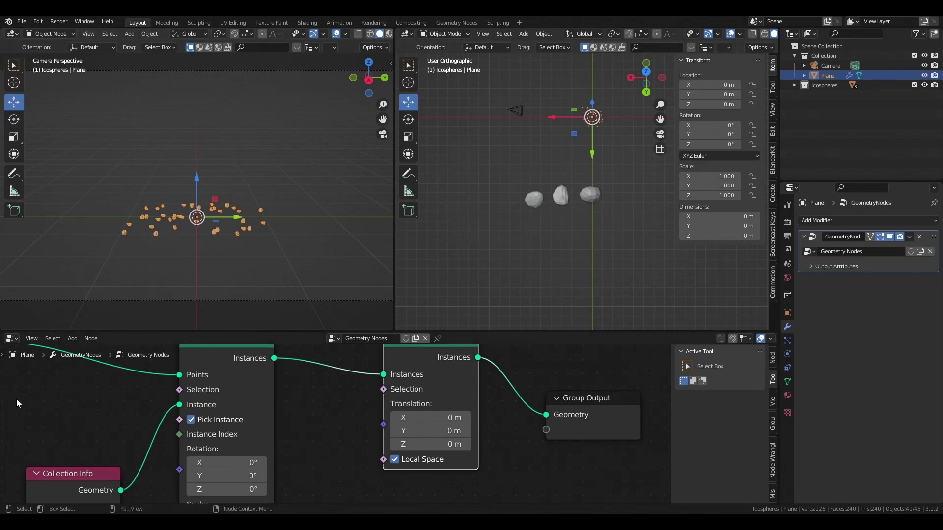
scroll(182, 400, down, 1)
shift+scroll(295, 392, down, 3)
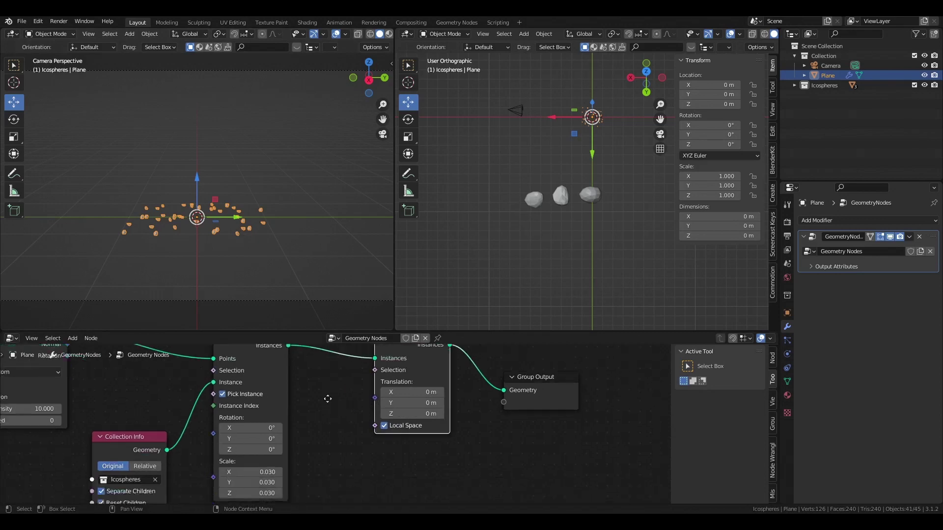
ctrl+scroll(383, 410, left, 2)
shift+scroll(393, 407, up, 2)
shift+scroll(410, 403, up, 2)
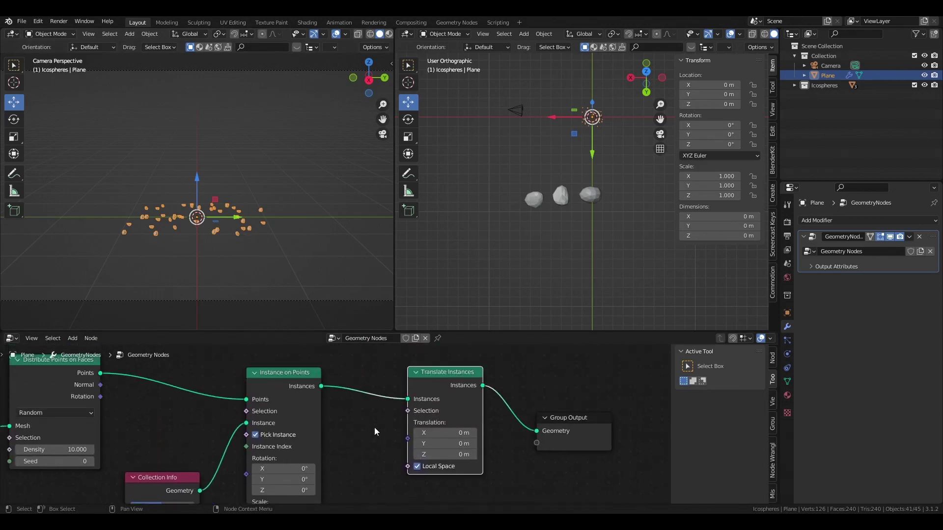
scroll(410, 402, down, 1)
scroll(410, 402, down, 1)
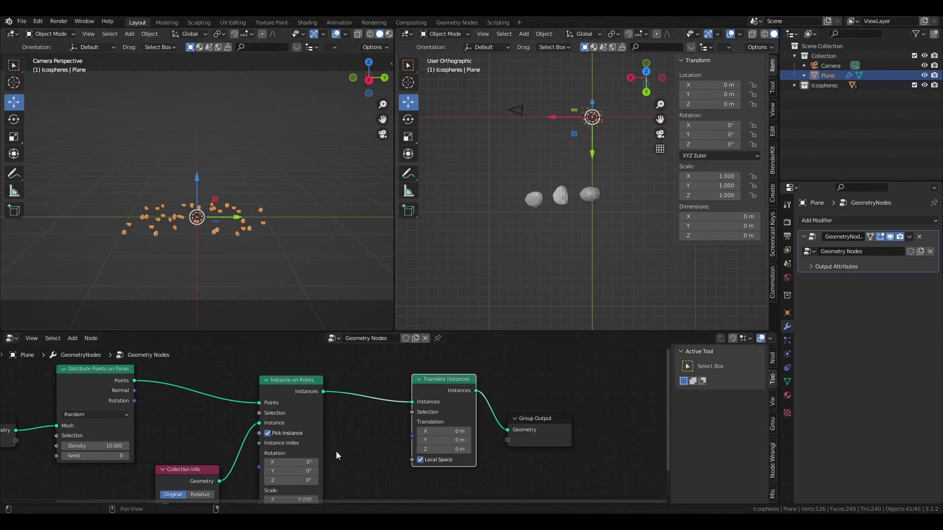
scroll(376, 412, down, 2)
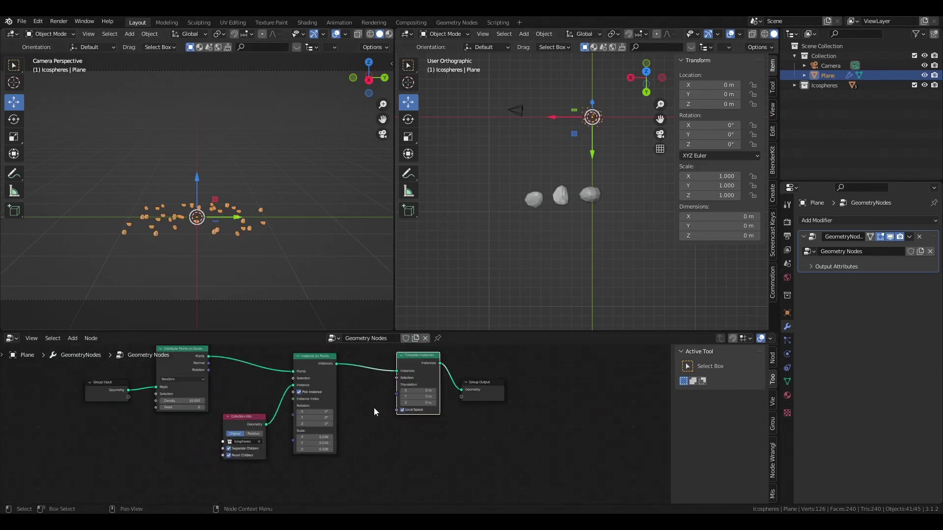
Step: Add a Random Value node and connect its Value output to the Translation input of Translate Instances, shifting Translate Instances toward Group Output
key(shift+a)
click(324, 314)
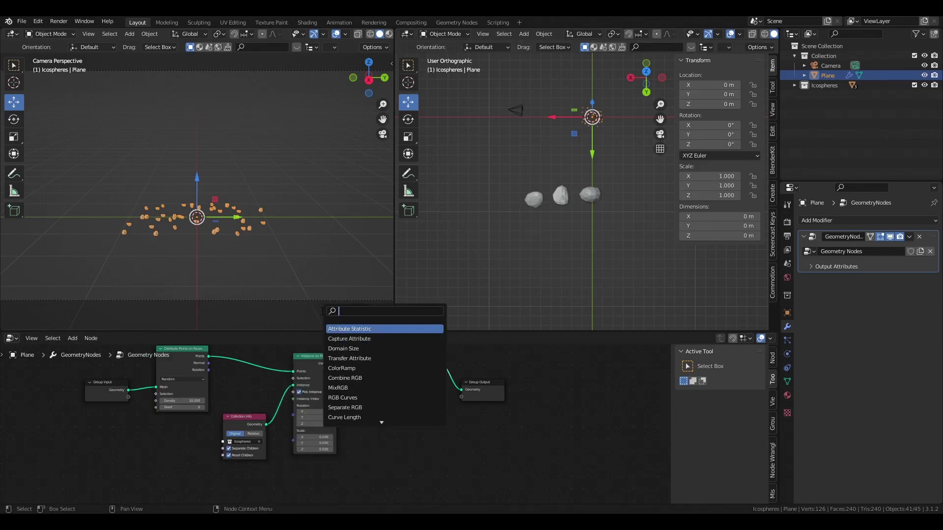
text(rando)
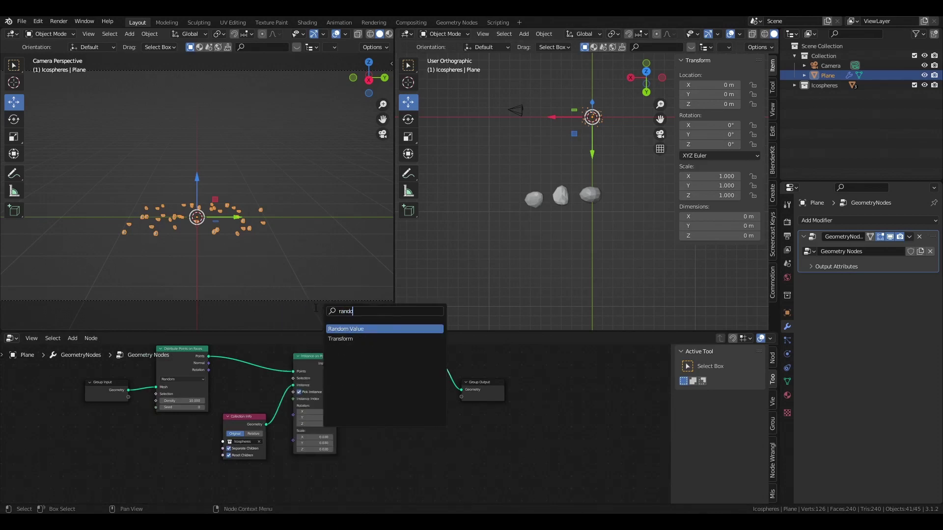
click(339, 329)
click(382, 459)
drag(403, 457, 398, 395)
drag(427, 362, 444, 369)
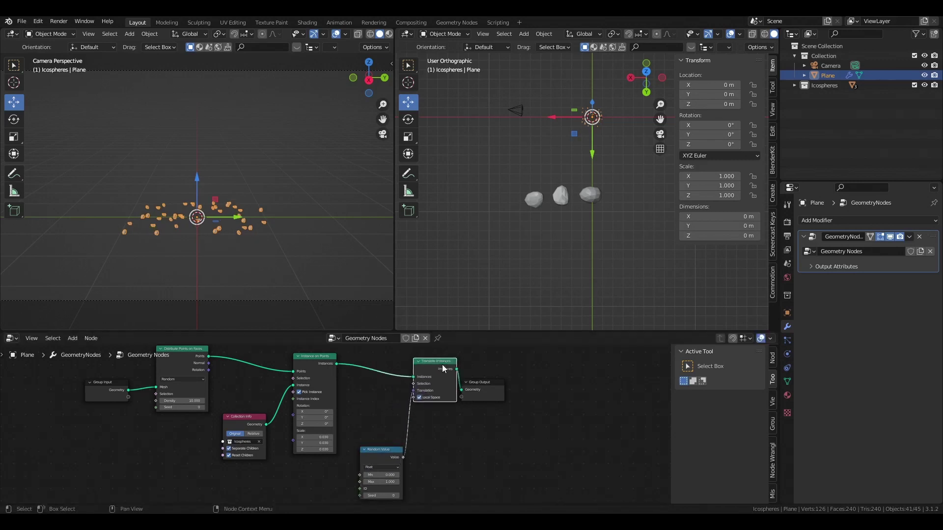
Step: Try a Float range on the Random Value node with Max 80.4 and Min -160.4
scroll(410, 456, up, 4)
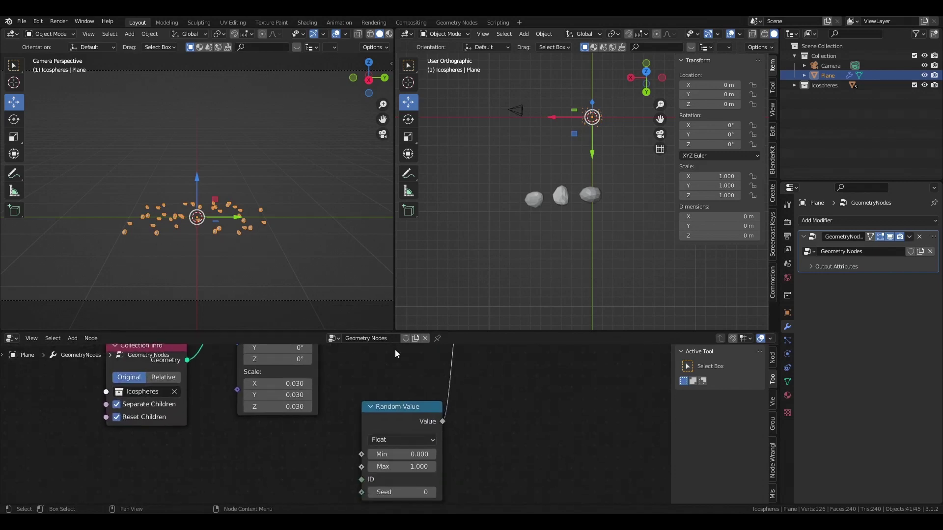
drag(406, 472, 411, 398)
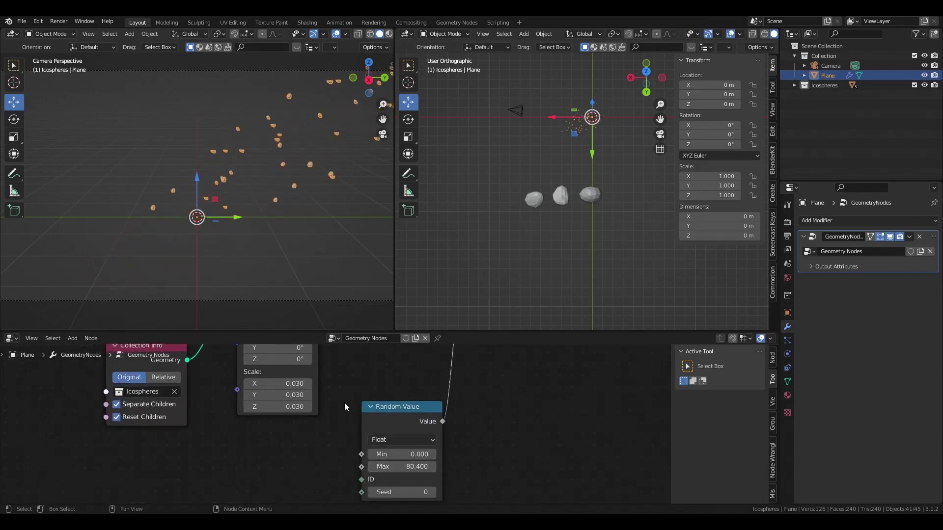
drag(402, 455, 603, 370)
drag(408, 406, 404, 391)
Step: Change the data type of the Random Value node to Vector
middle_drag(404, 391, 467, 405)
scroll(540, 415, down, 3)
scroll(467, 406, up, 2)
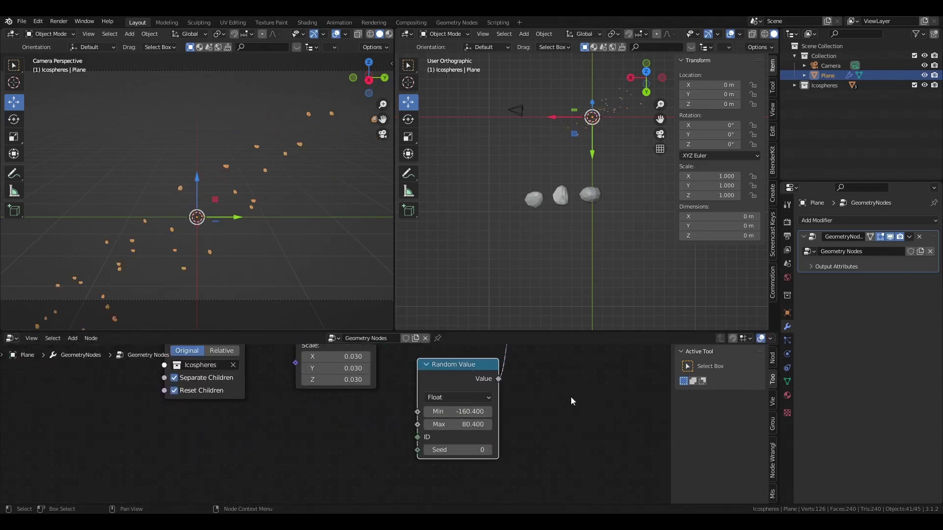
middle_drag(565, 428, 554, 427)
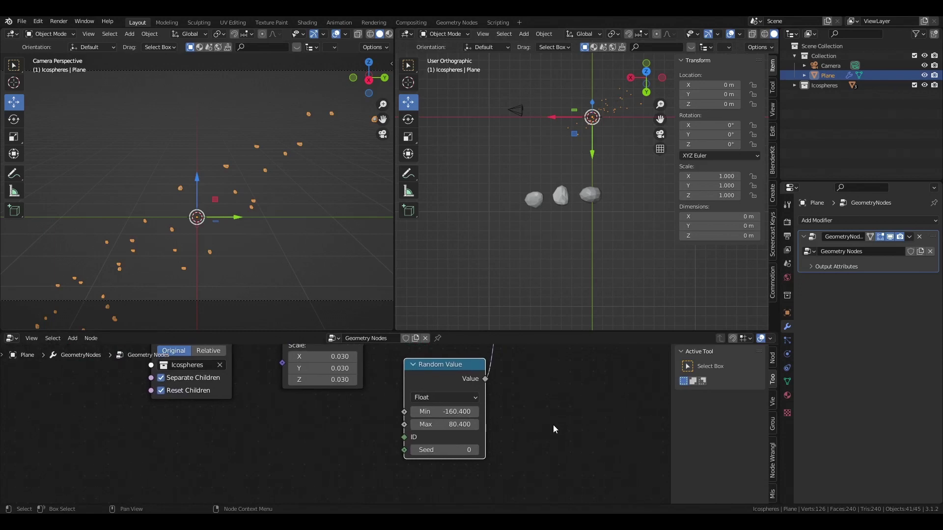
scroll(553, 427, up, 2)
middle_drag(443, 383, 397, 412)
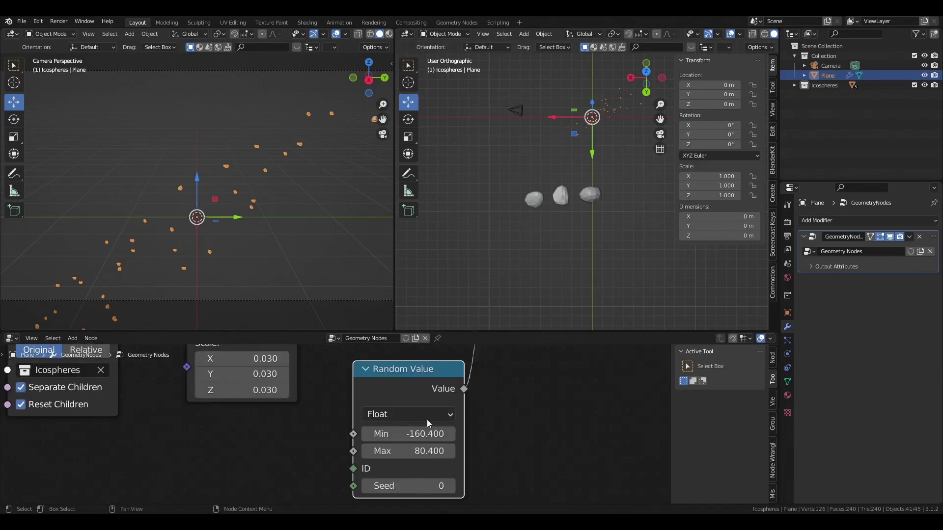
click(388, 415)
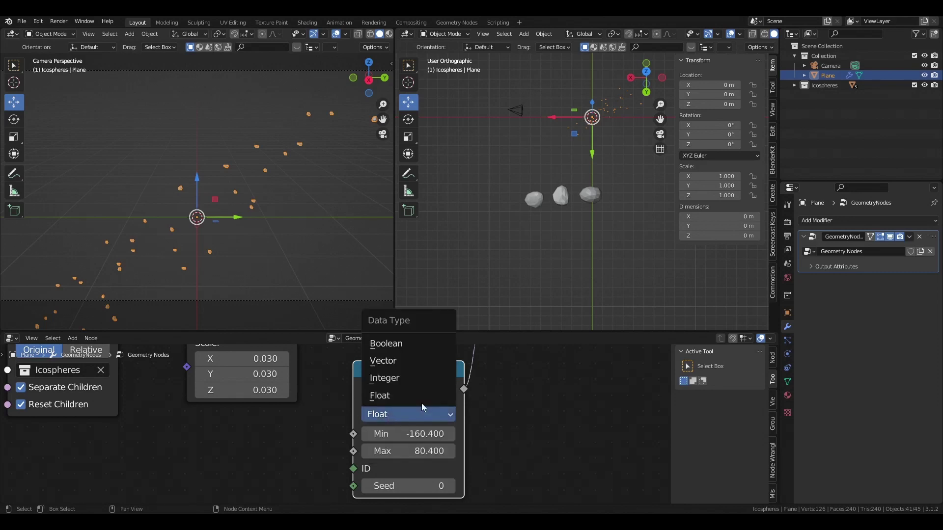
click(407, 363)
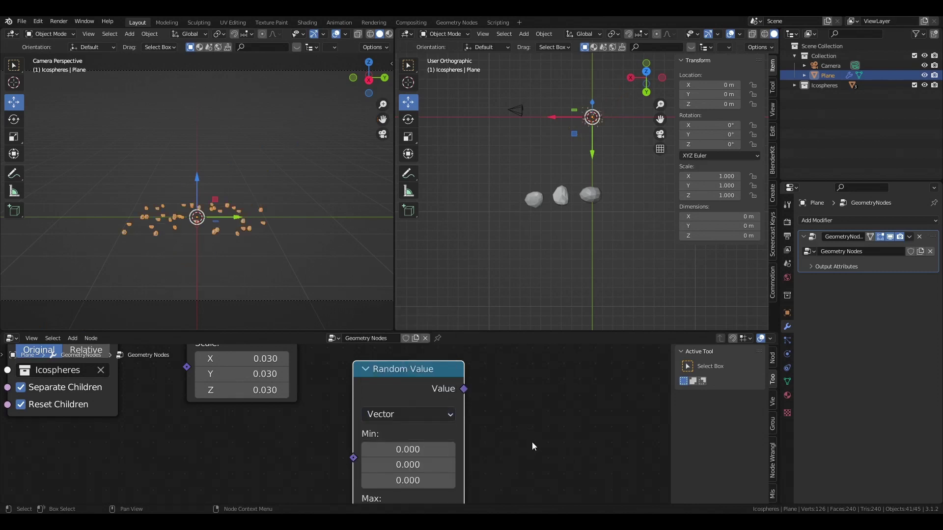
Step: Reposition the Random Value node between Instance on Points and Translate Instances, and enlarge the node editor area
ctrl+middle_drag(534, 446, 471, 467)
drag(373, 469, 375, 419)
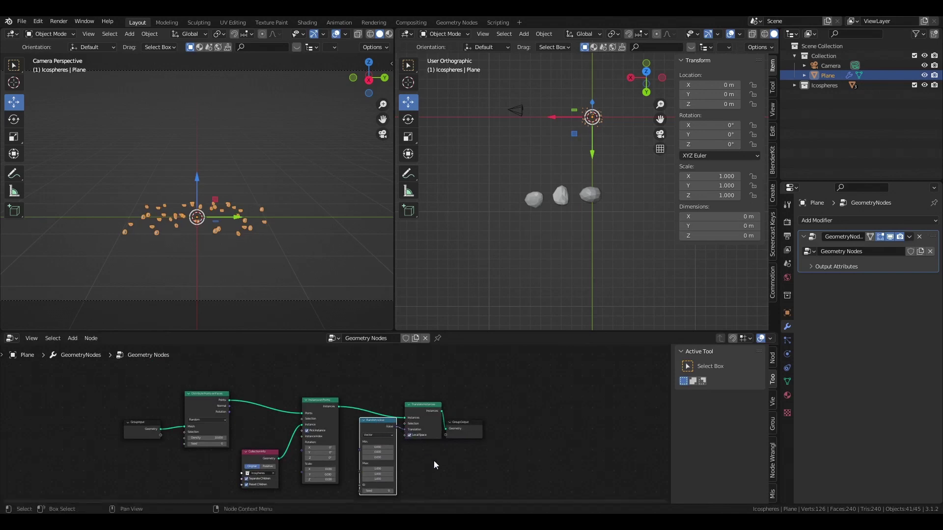
ctrl+middle_drag(396, 431, 440, 412)
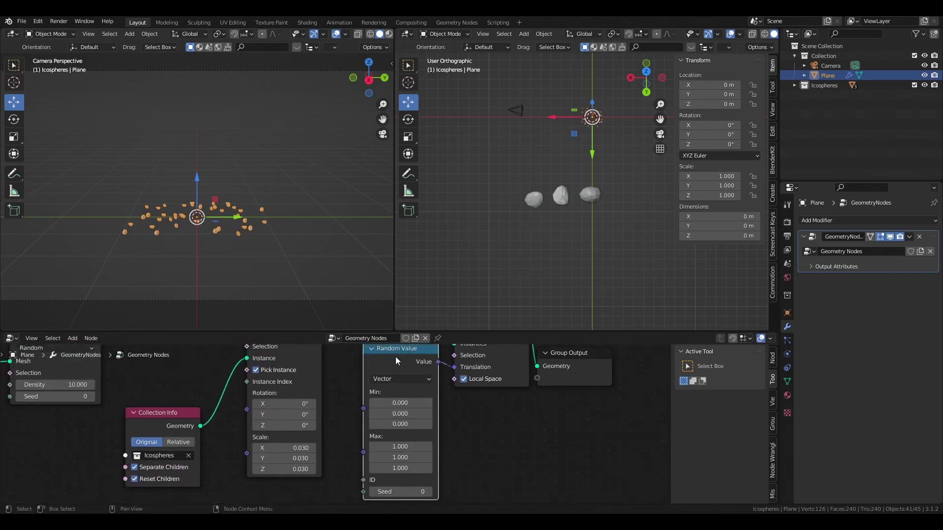
drag(393, 360, 385, 383)
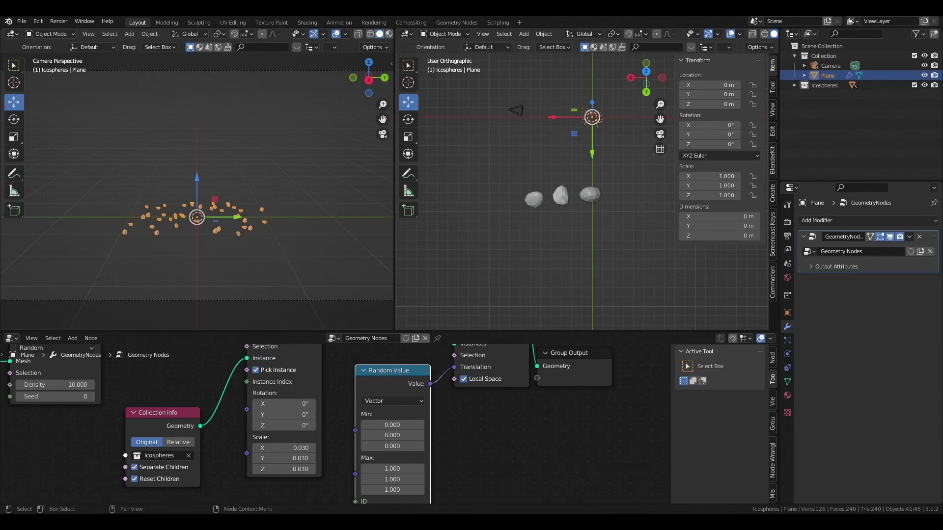
drag(383, 332, 383, 244)
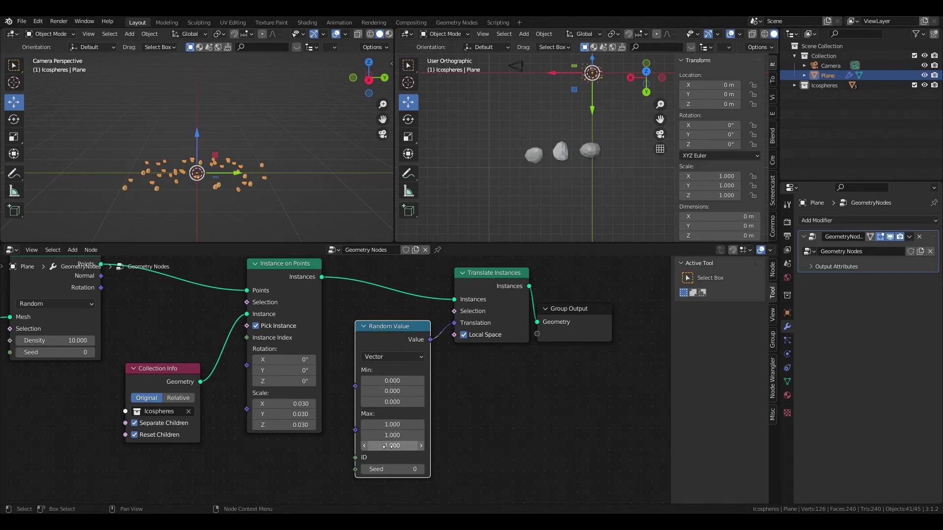
Step: Try a vertical spread on the Random Value node with Z Min at -50 and Z Max at 50
scroll(201, 134, down, 3)
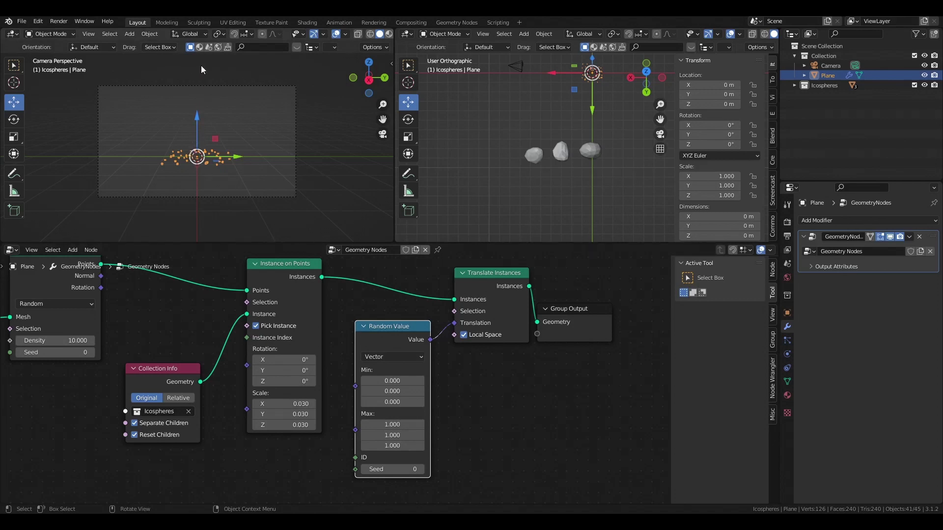
drag(388, 445, 467, 445)
drag(392, 401, 195, 186)
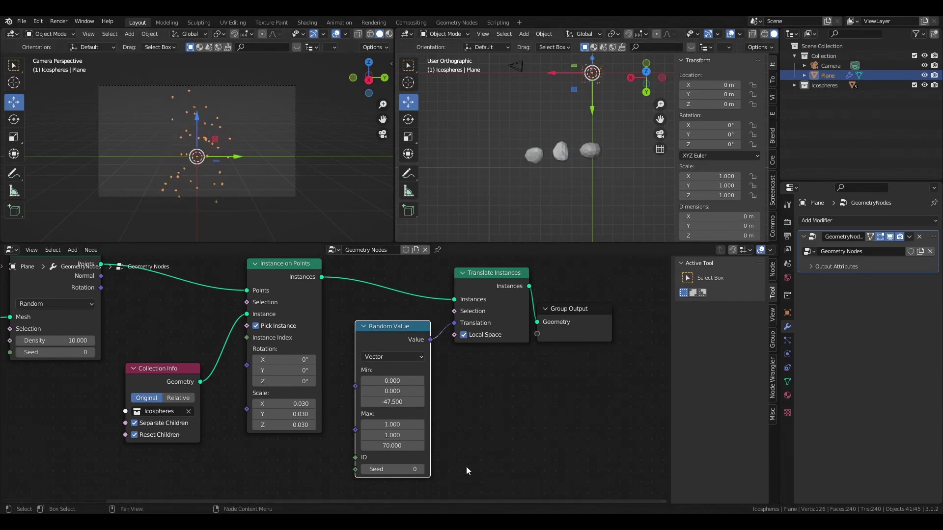
drag(393, 445, 374, 445)
double_click(388, 402)
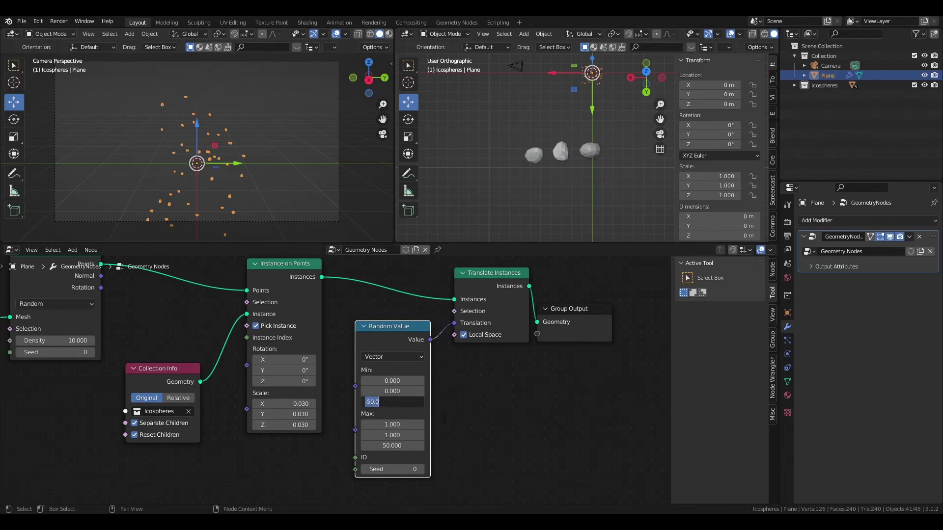
key(Return)
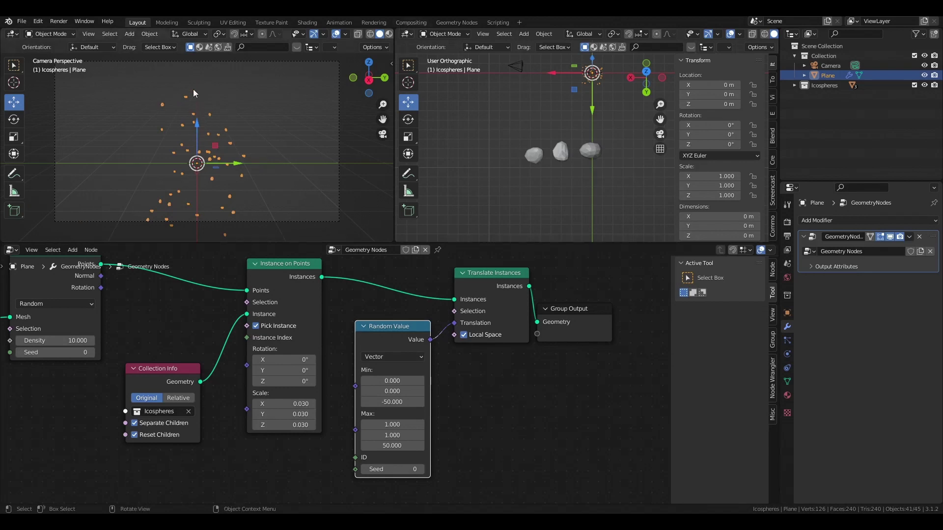
Step: Raise the plane to about 0.55 m in Z and set all three Min values of the Random Value node to 0
drag(196, 123, 196, 100)
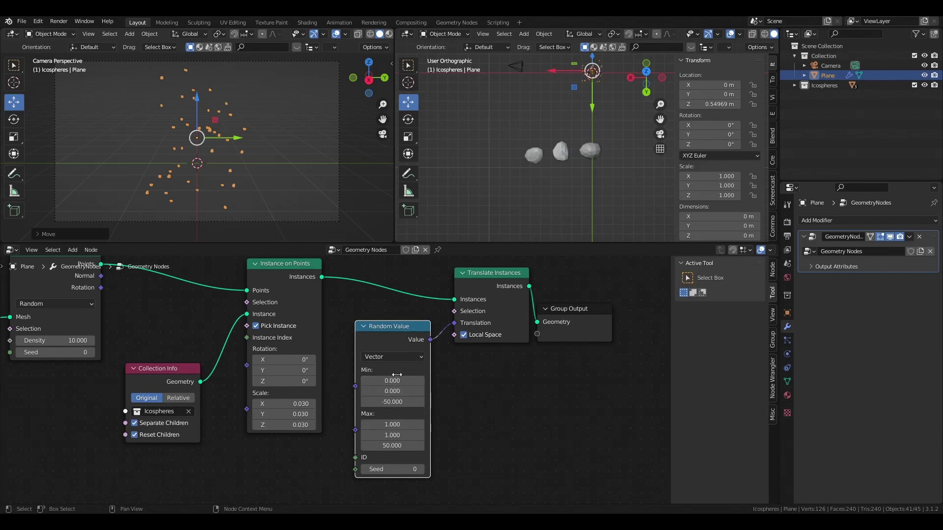
drag(401, 379, 403, 402)
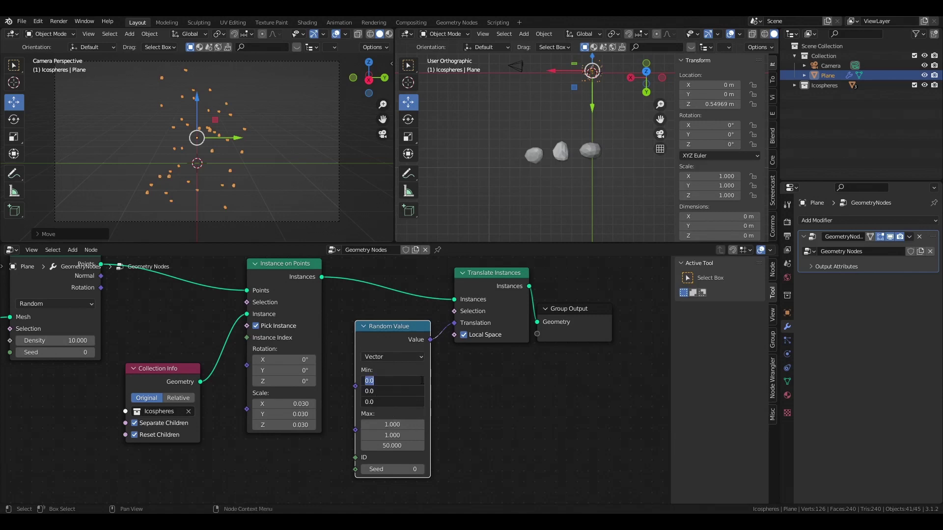
text(0)
key(Return)
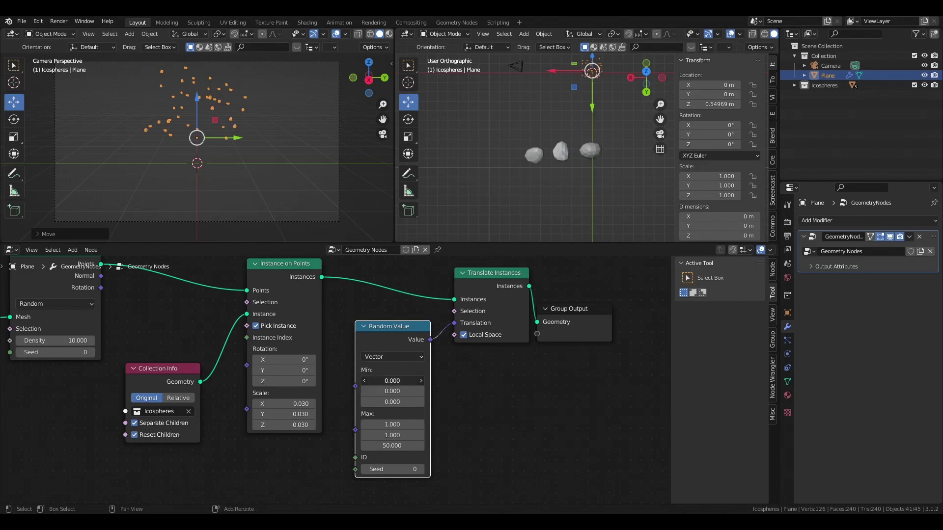
Step: Set all three Min values of the Random Value node to -150 and all three Max values to 150
drag(401, 380, 401, 402)
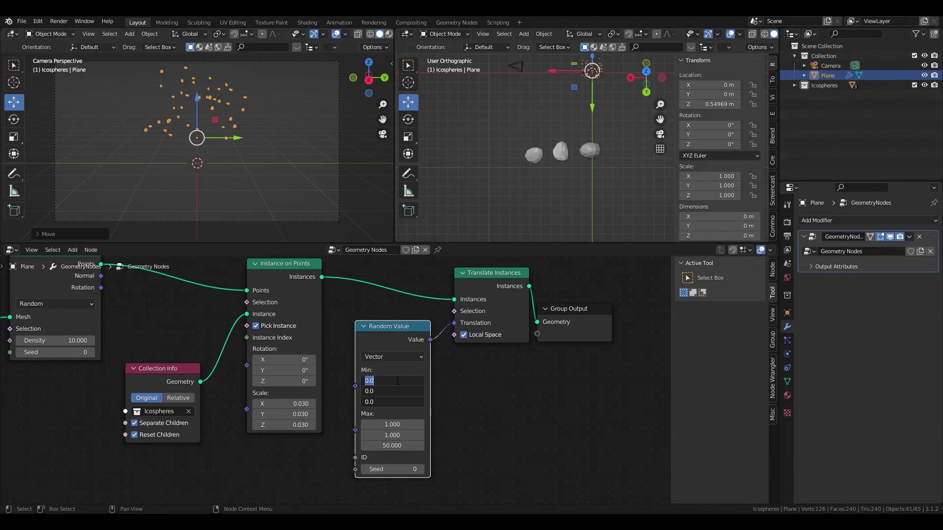
text(150.0)
text(-)
key(Return)
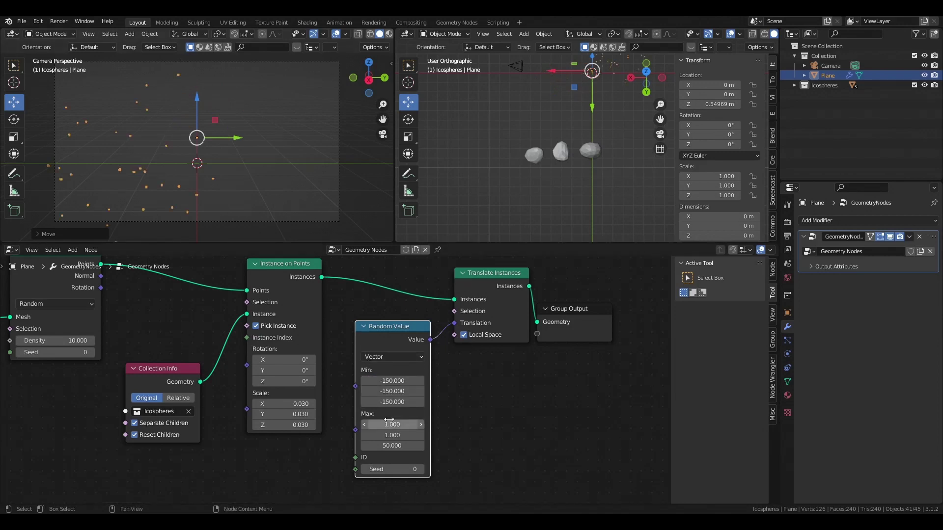
drag(390, 424, 392, 445)
text(150)
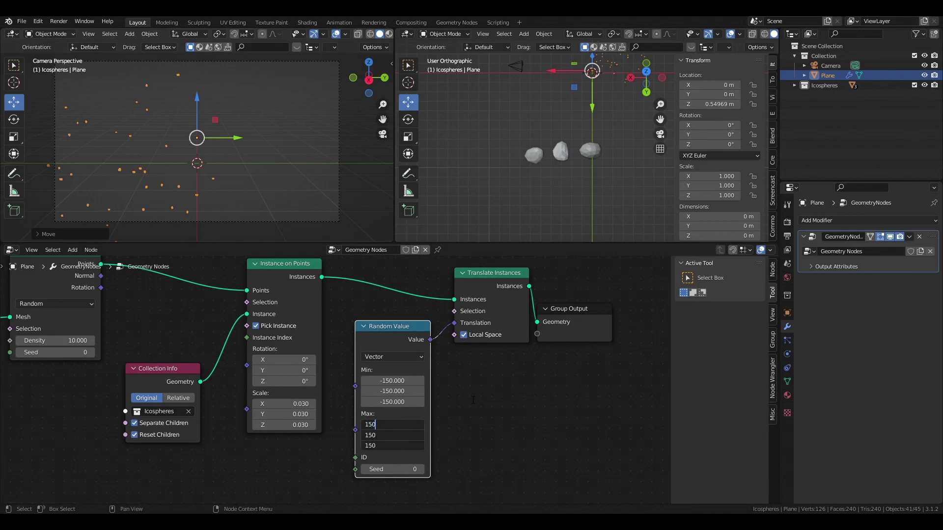
key(Return)
Step: Move the camera along the X axis closer to the scattered rocks
scroll(269, 122, down, 4)
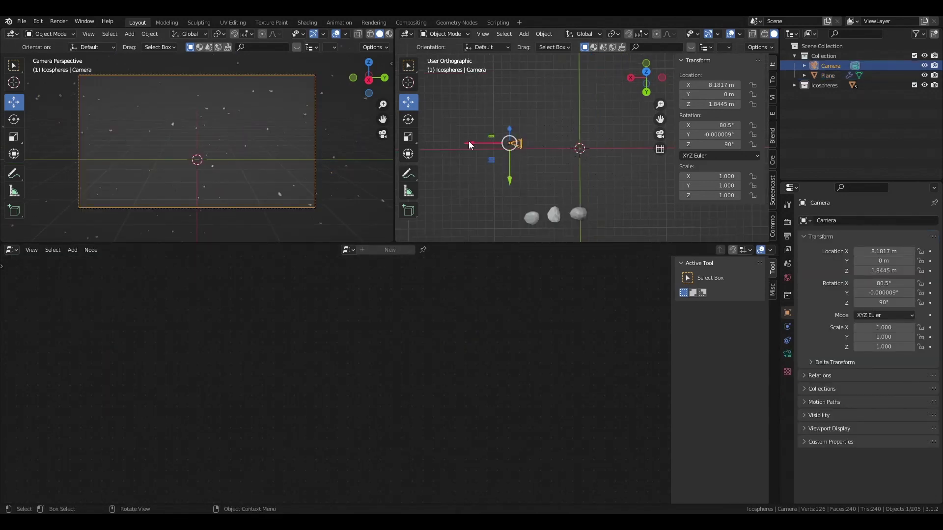
drag(469, 142, 485, 143)
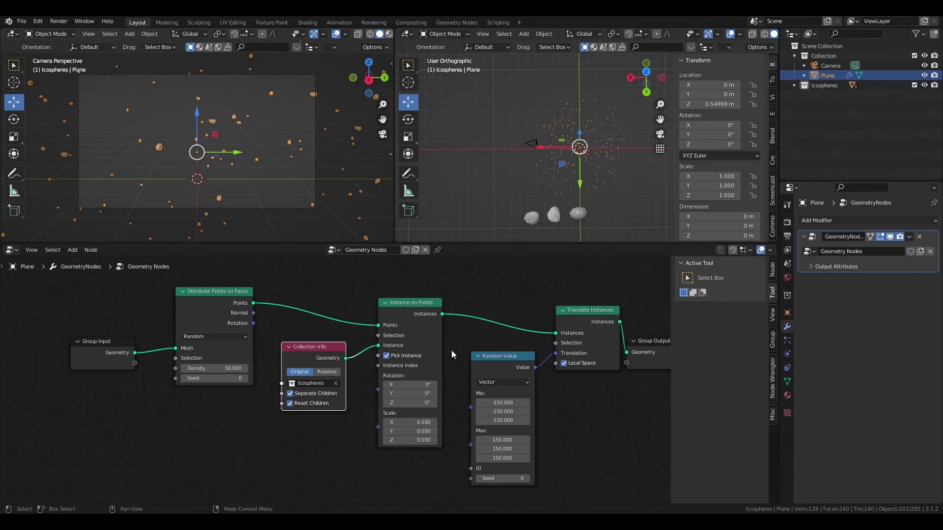
Step: Add a second Random Value node of type Float and connect it to the Rotation input of Instance on Points
middle_drag(290, 451, 295, 410)
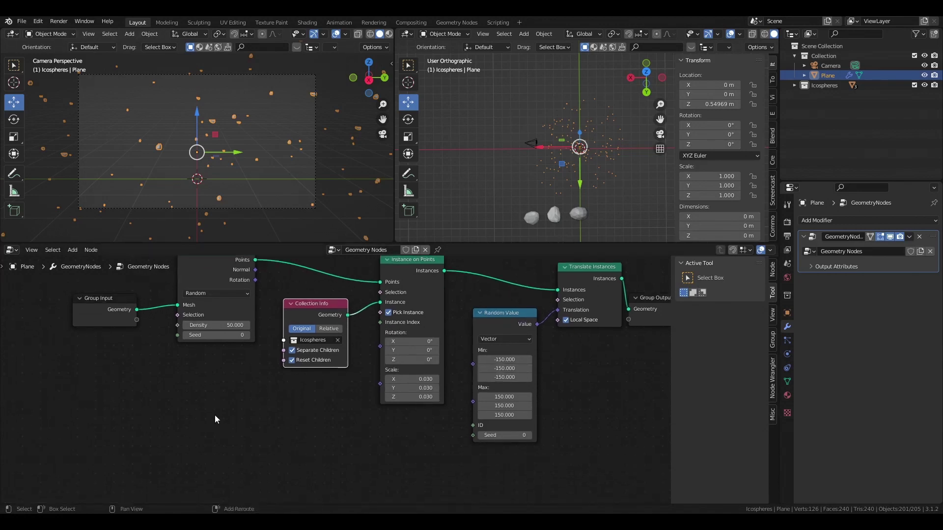
key(shift+a)
click(187, 300)
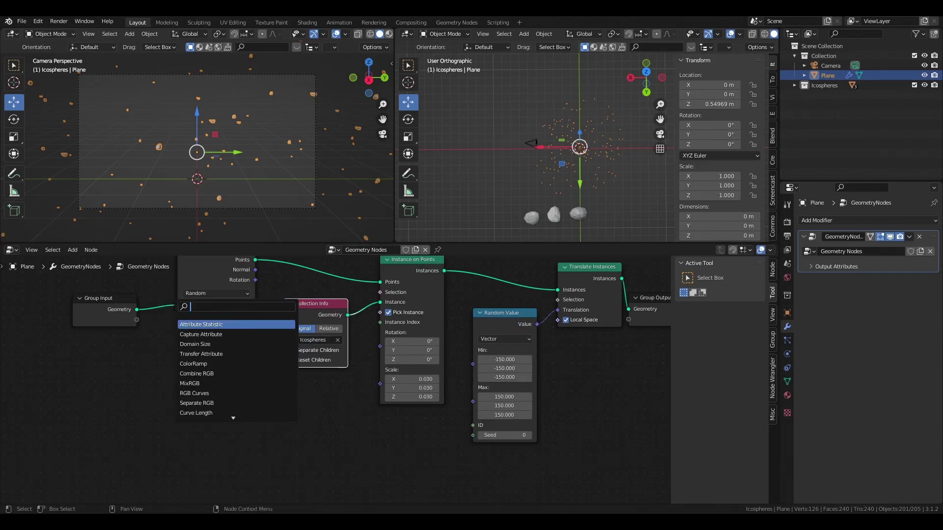
text(random)
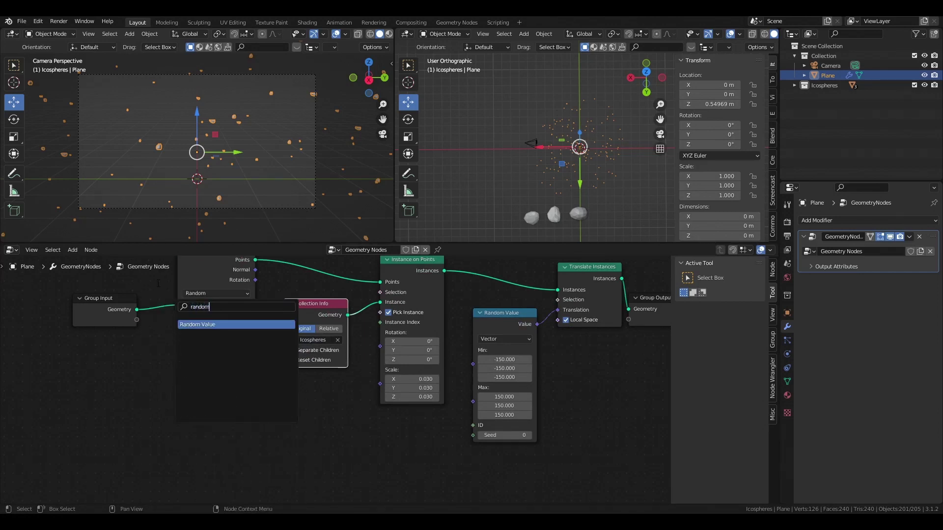
key(Return)
click(258, 408)
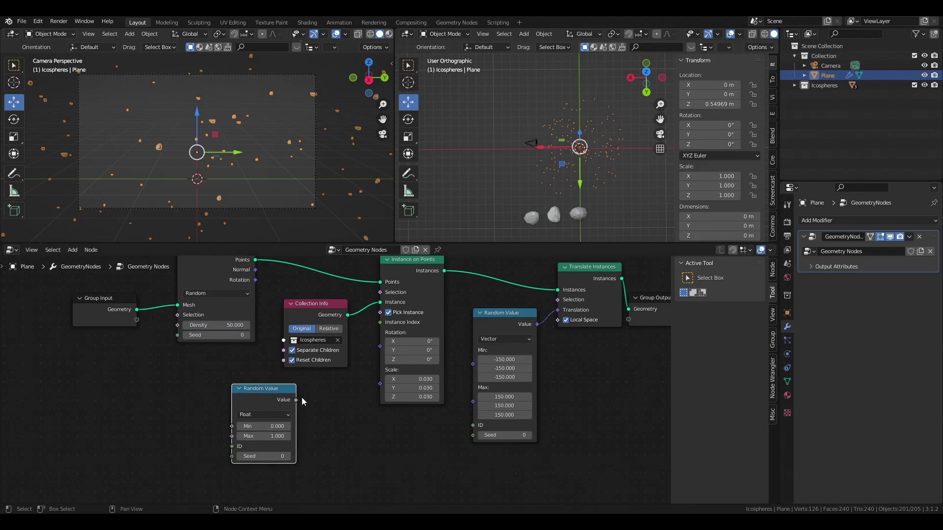
drag(297, 399, 380, 346)
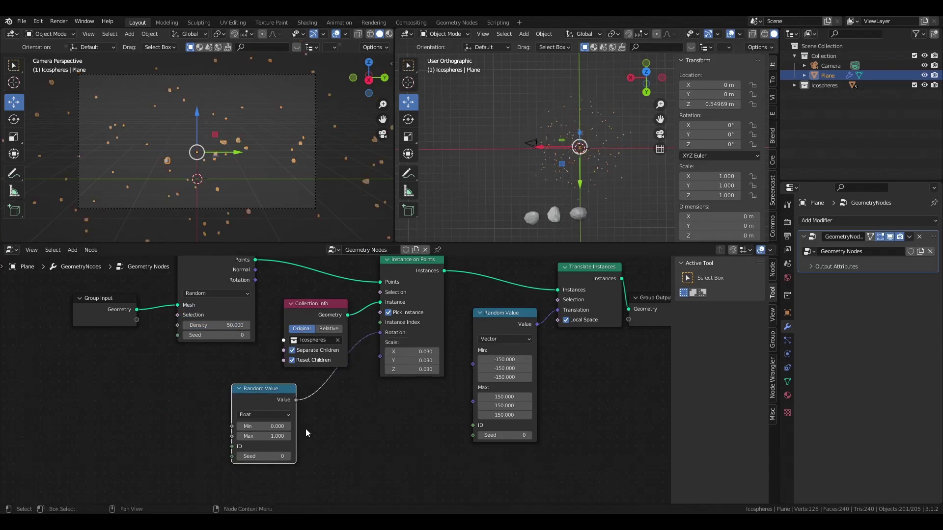
Step: Tidy the layout by moving Collection Info up and placing the new Random Value node just beneath it
drag(308, 303, 288, 281)
scroll(297, 425, up, 2)
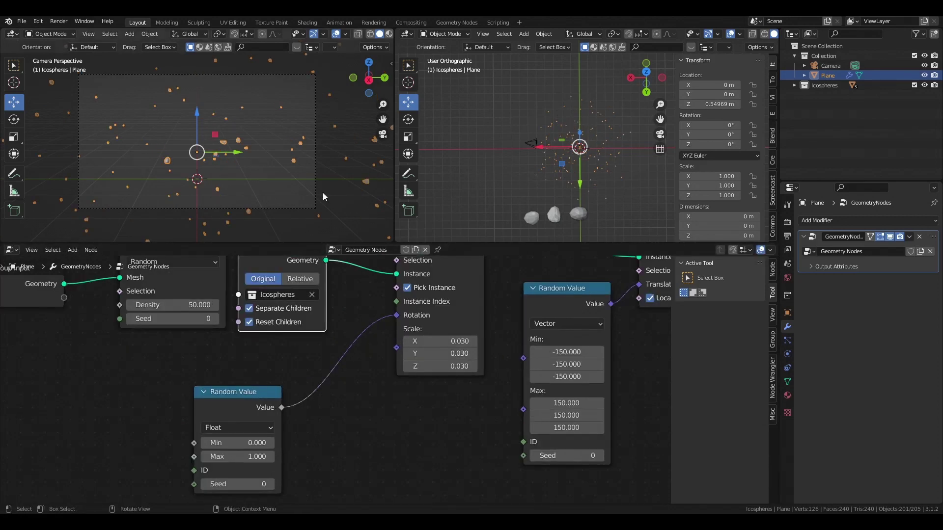
drag(218, 394, 225, 354)
click(206, 351)
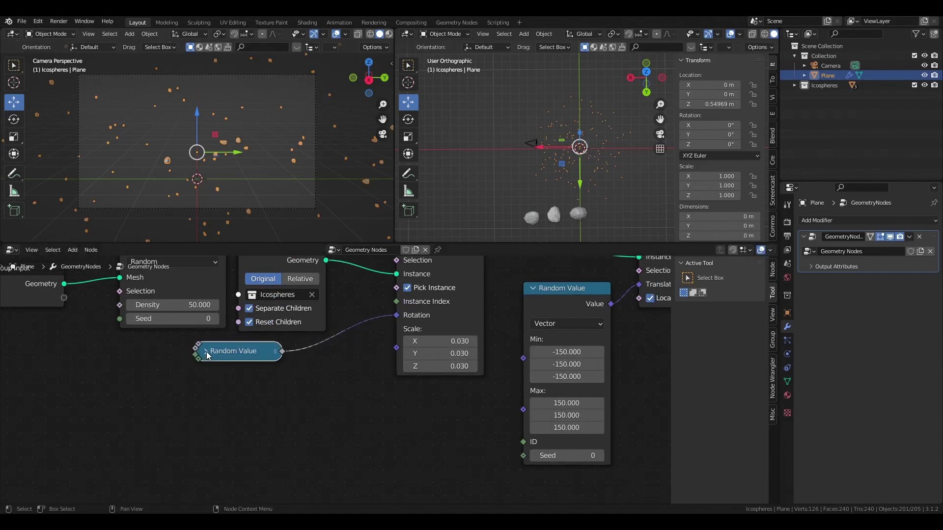
click(206, 350)
Step: Duplicate the Random Value node that drives rotation and connect the copy to the Scale input of Instance on Points
scroll(264, 369, down, 3)
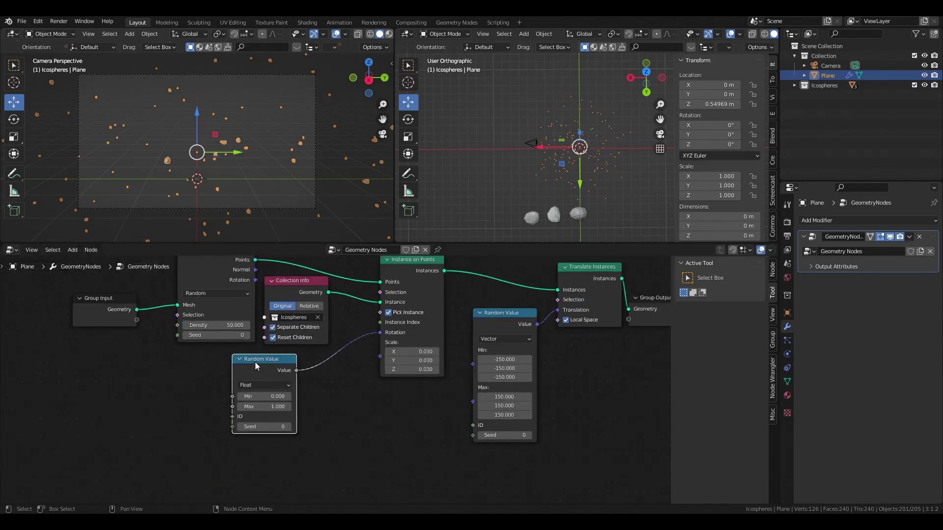
key(shift+d)
click(333, 427)
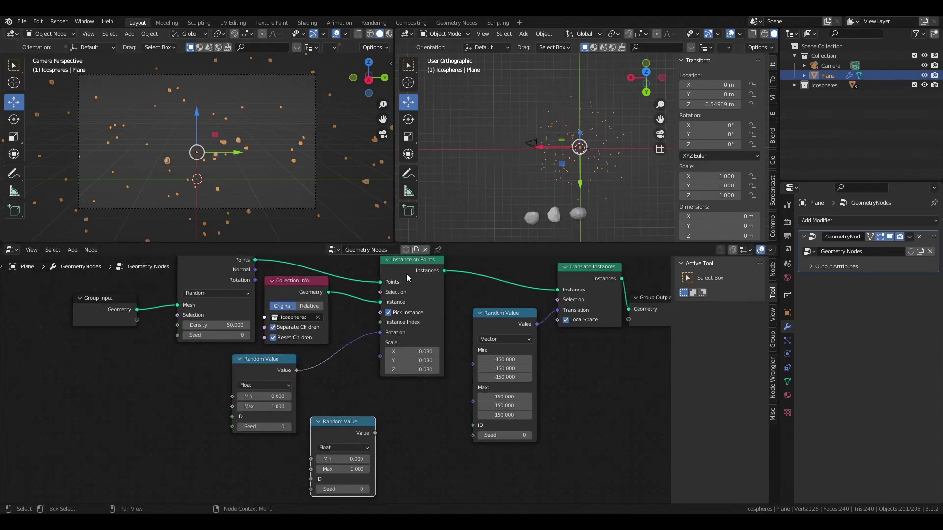
middle_drag(412, 292, 407, 350)
middle_drag(391, 476, 399, 392)
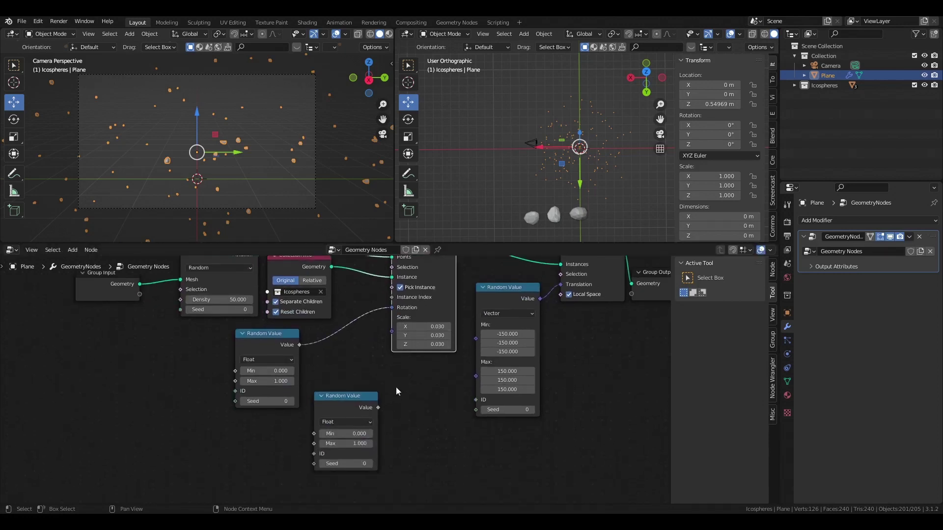
drag(378, 408, 391, 331)
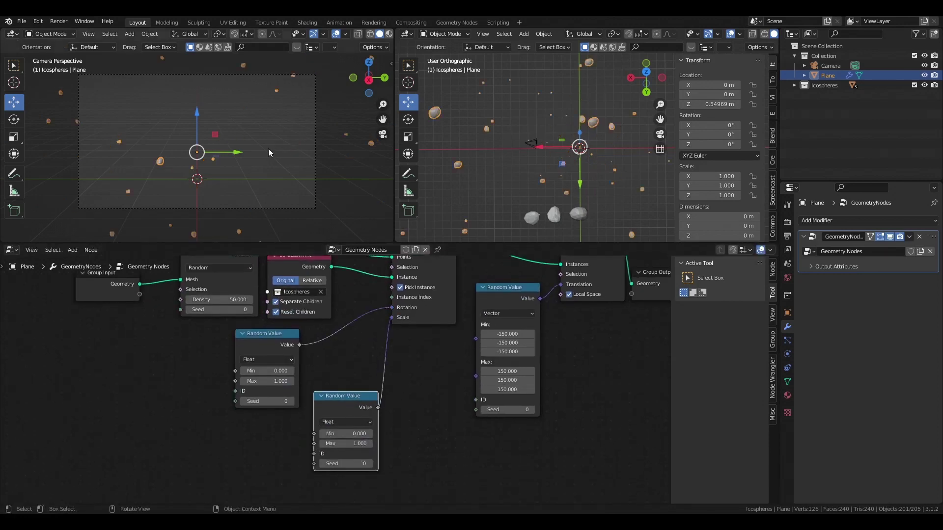
middle_drag(432, 364, 420, 405)
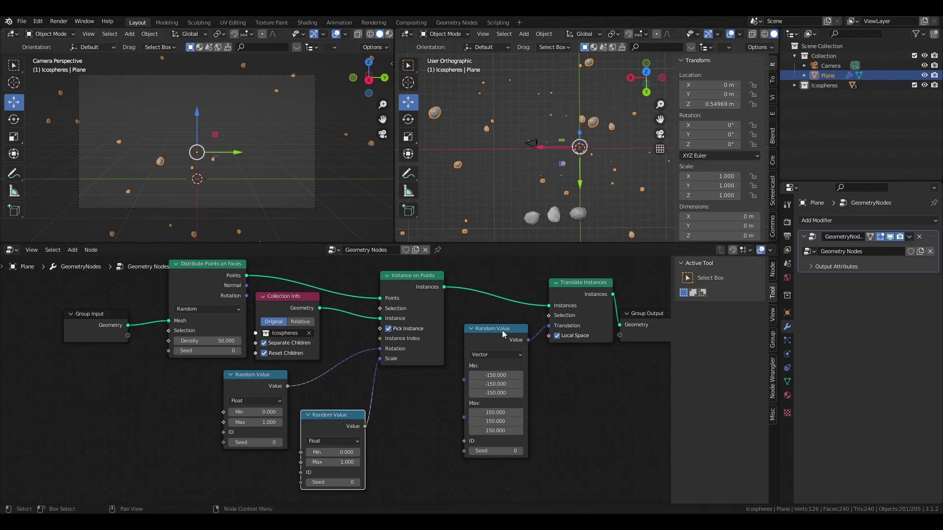
Step: Tidy the layout by moving the vector Random Value node slightly down and the Translate Instances node closer to Instance on Points
drag(502, 330, 501, 341)
drag(592, 287, 574, 285)
middle_drag(446, 436, 452, 430)
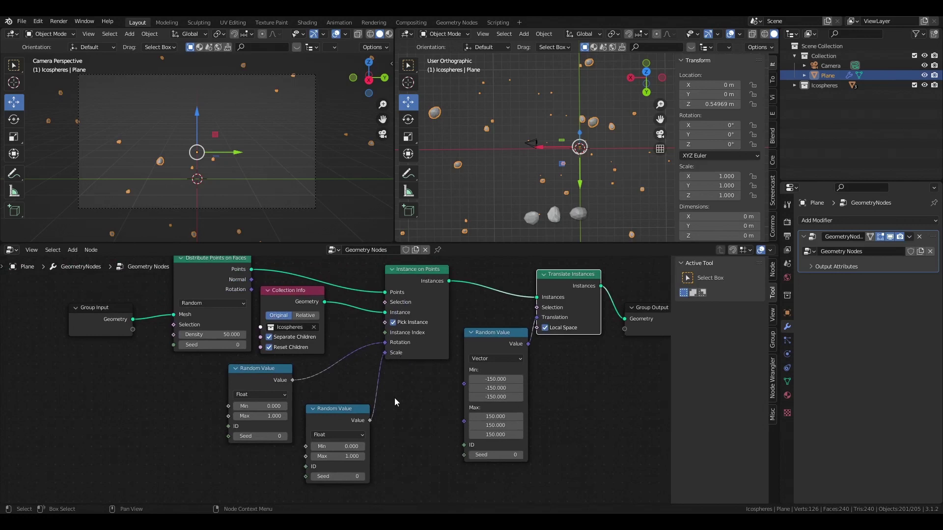
Step: Set the Max of the Random Value node driving Scale to 0.03
scroll(412, 415, up, 3)
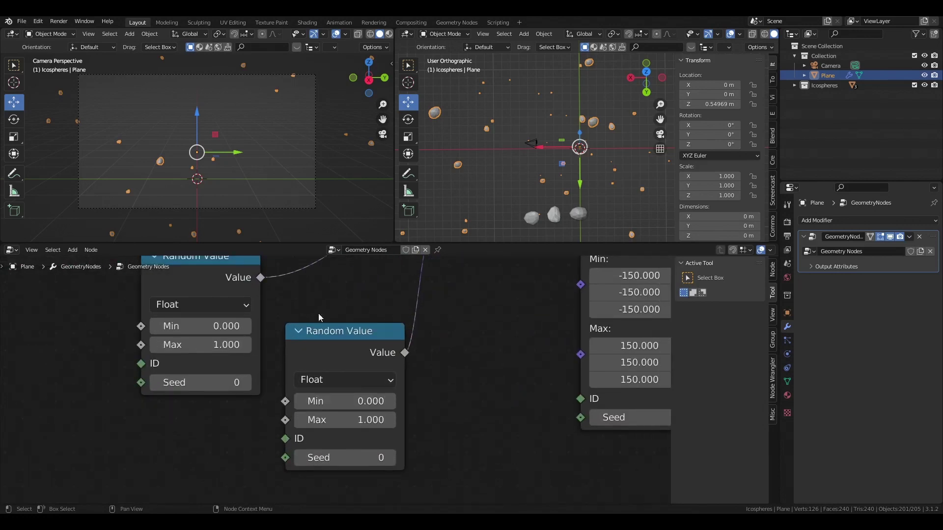
click(340, 421)
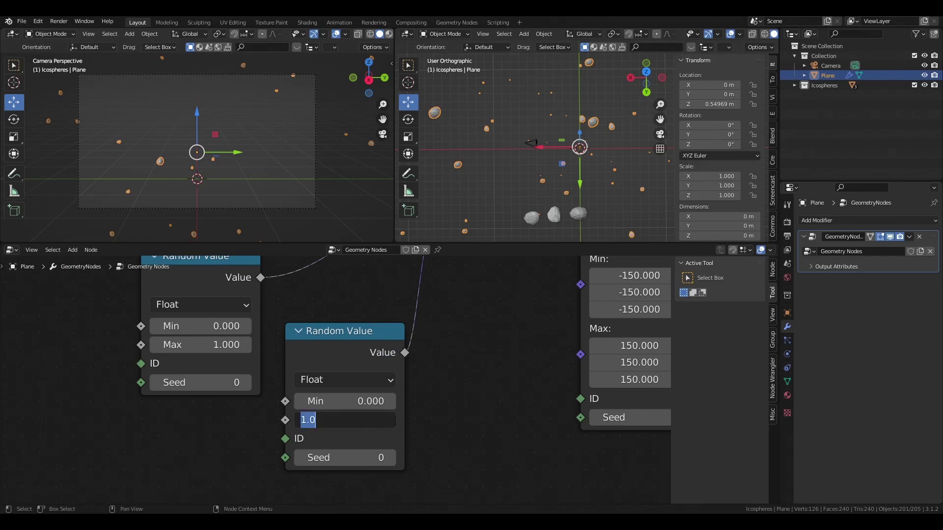
text(0.03)
key(Return)
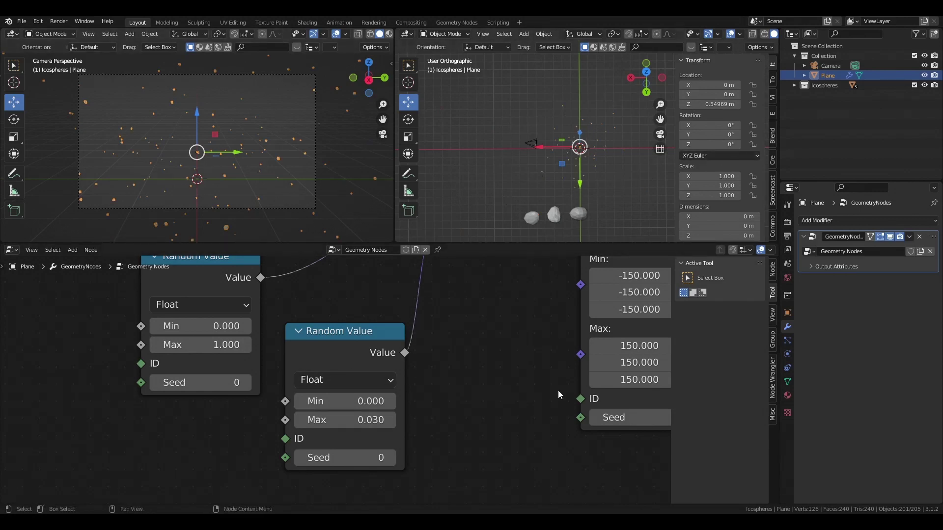
Step: Try a Max of 0.130 on the Random Value node driving Scale, and undo the change
scroll(558, 391, down, 3)
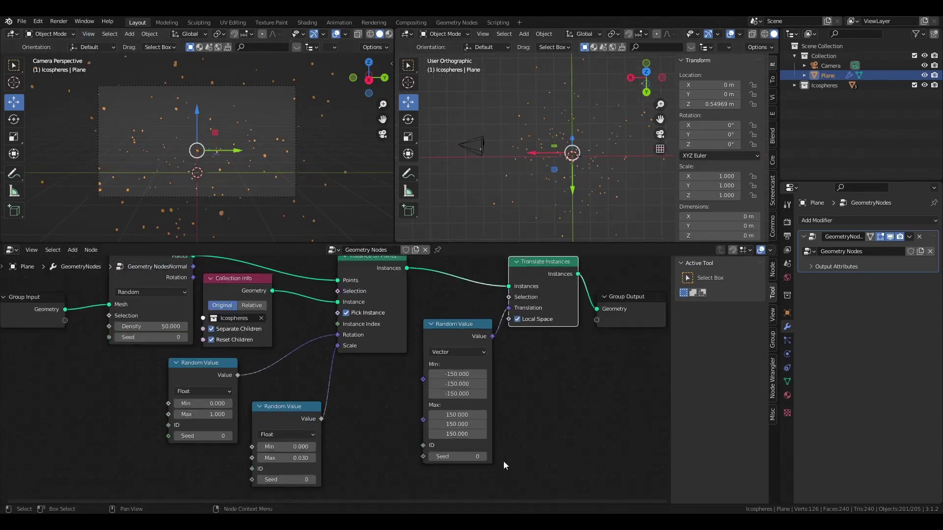
scroll(550, 454, up, 1)
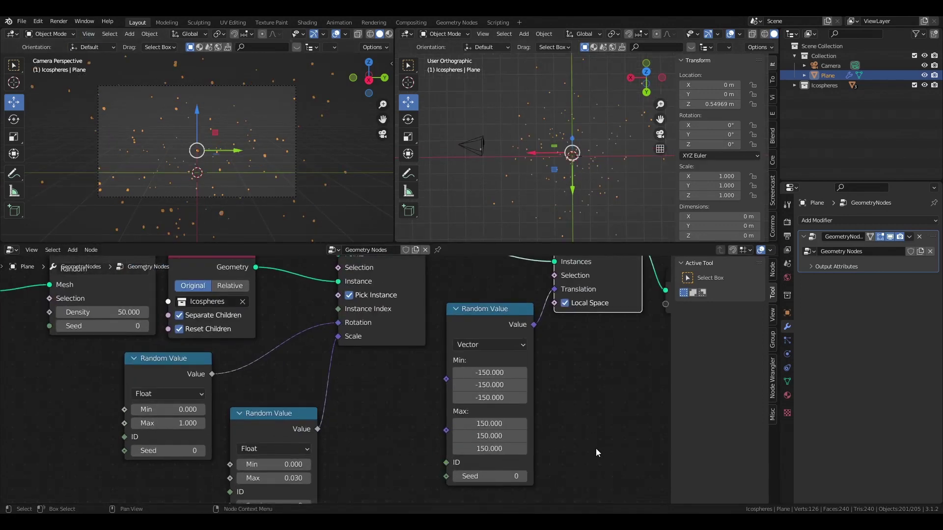
scroll(596, 448, up, 1)
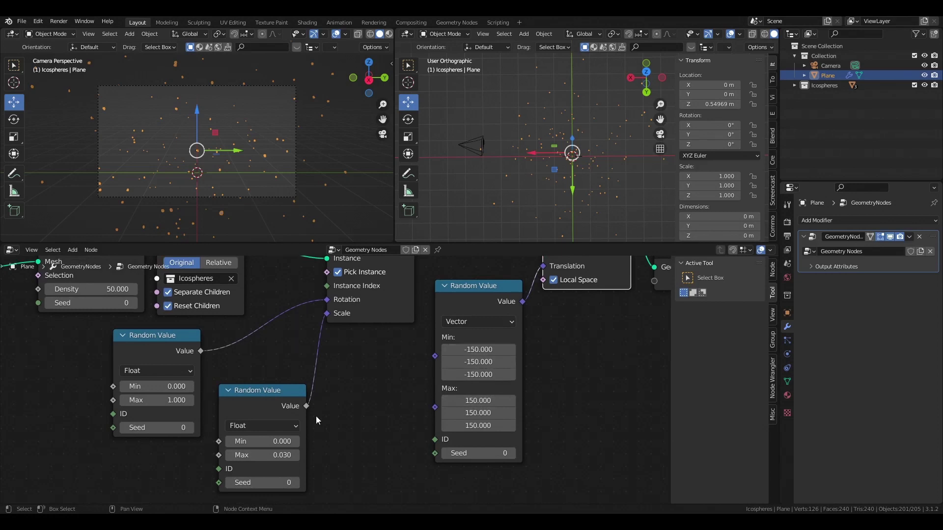
drag(293, 455, 349, 453)
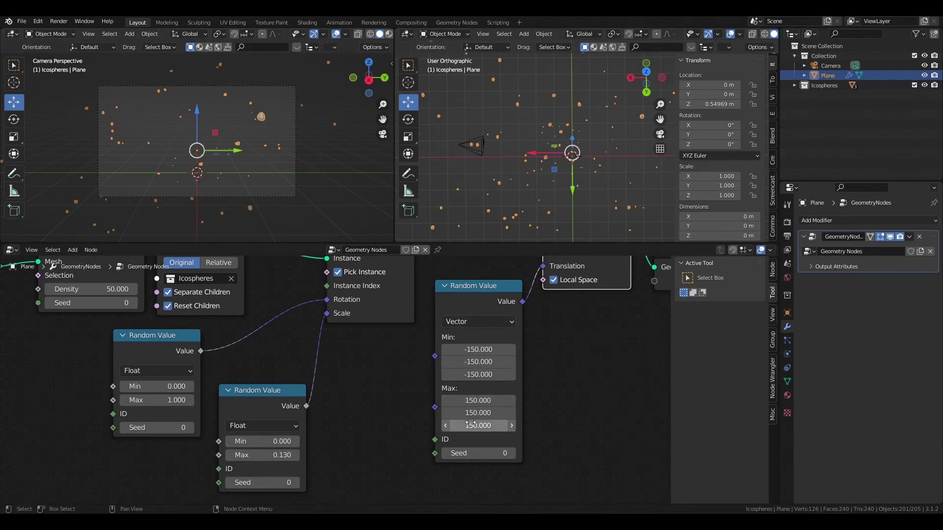
key(ctrl+z)
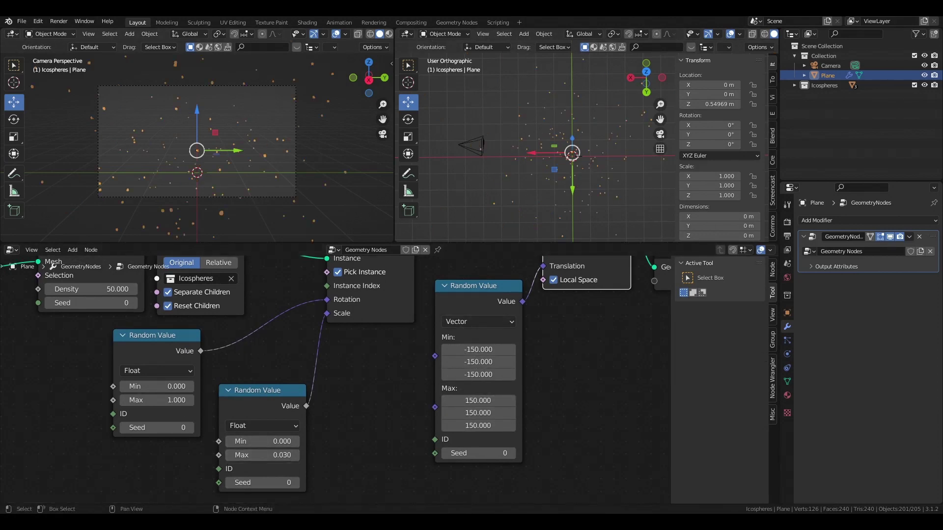
Step: Fit the whole node tree in the node editor and switch the camera viewport to rendered shading
middle_drag(540, 187, 570, 162)
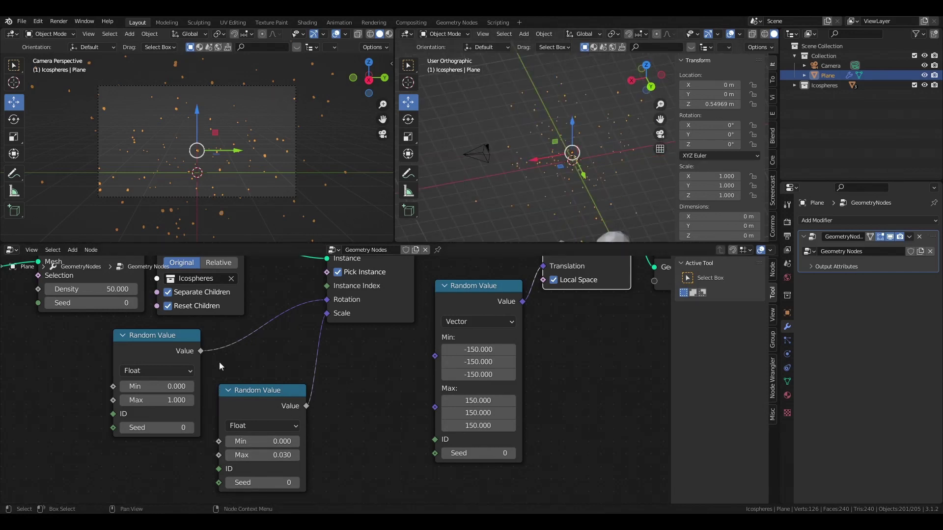
key(Home)
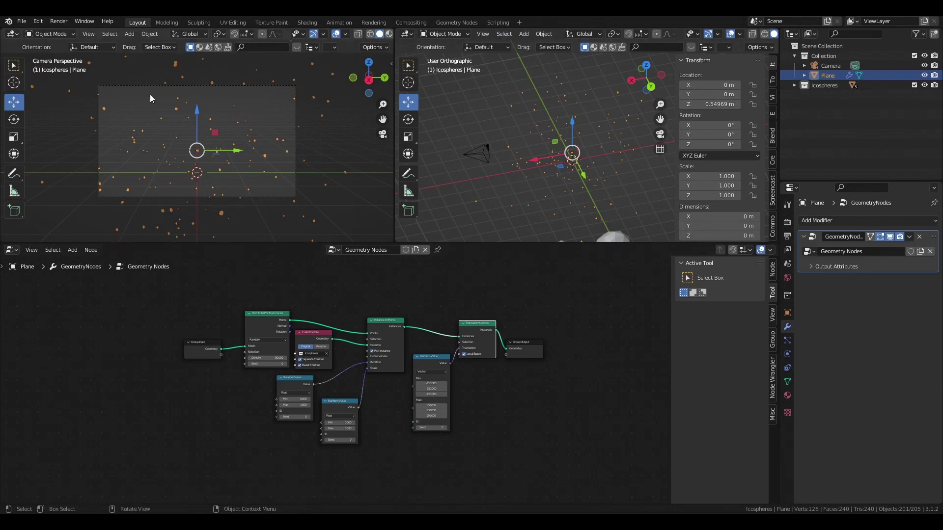
scroll(346, 40, down, 2)
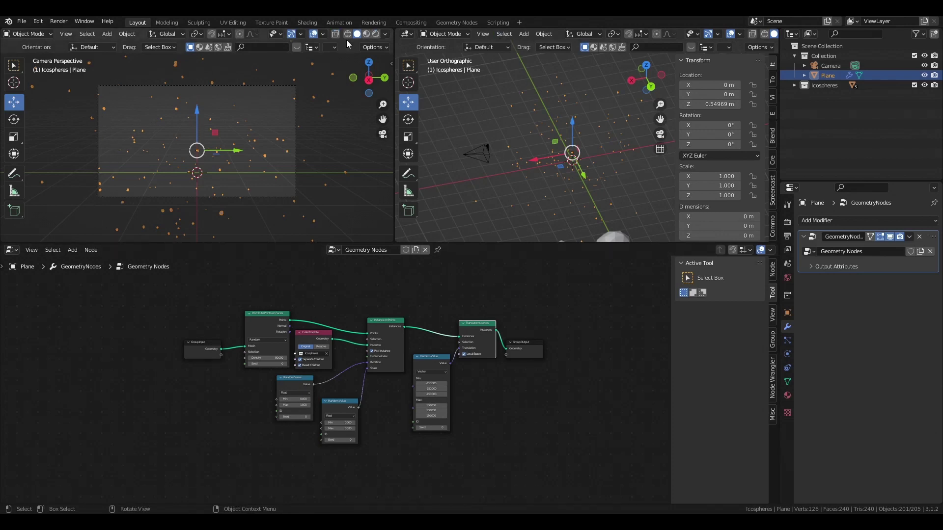
click(377, 35)
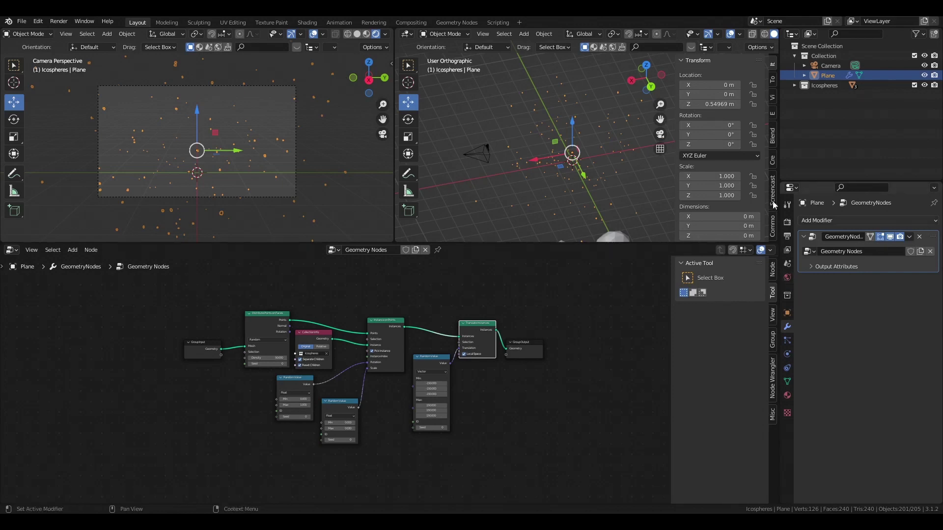
Step: Set the World background color to black and hide the overlays in the camera viewport
click(787, 277)
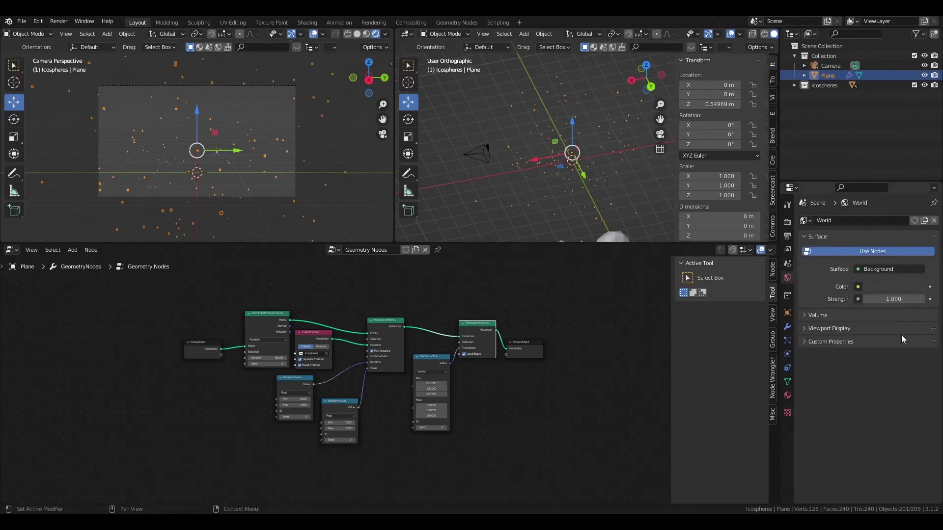
click(886, 286)
drag(916, 196, 916, 216)
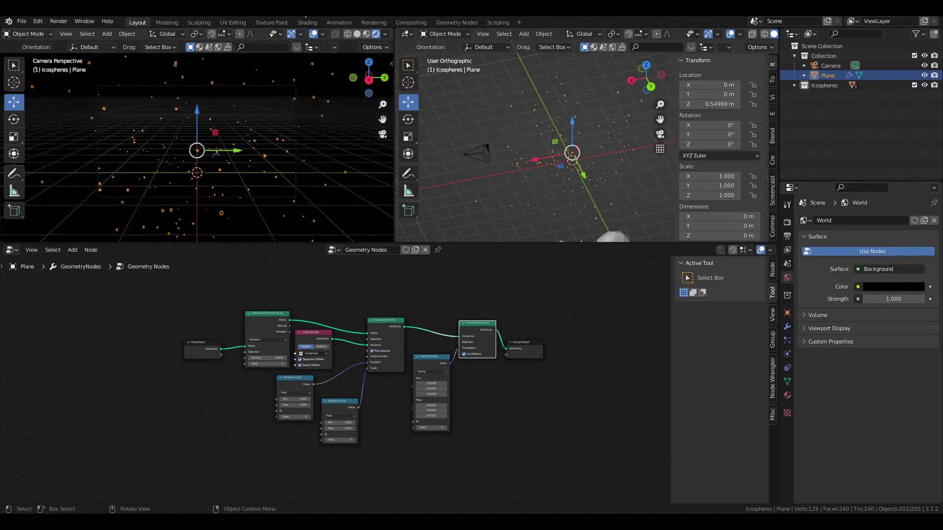
click(313, 33)
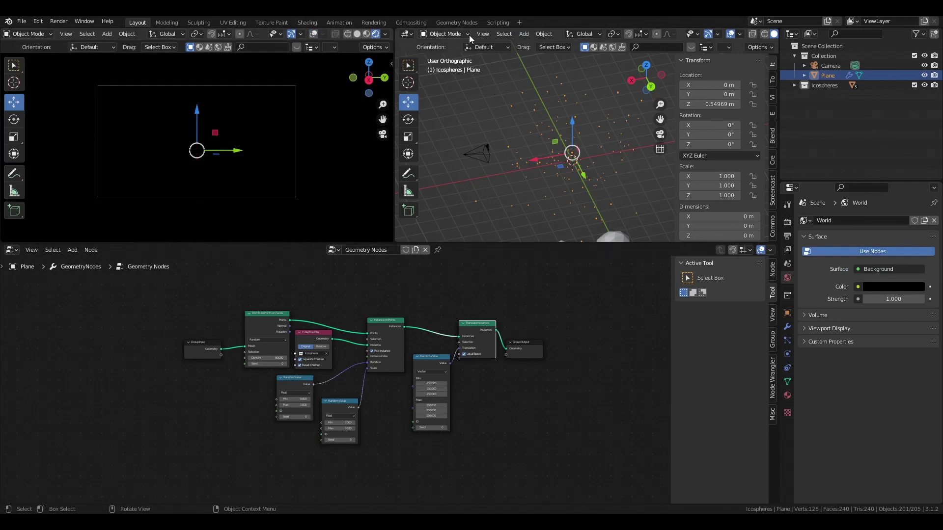
Step: Add a point light to the scene and move it from the Icospheres collection into Collection
click(523, 34)
mouse_move(545, 169)
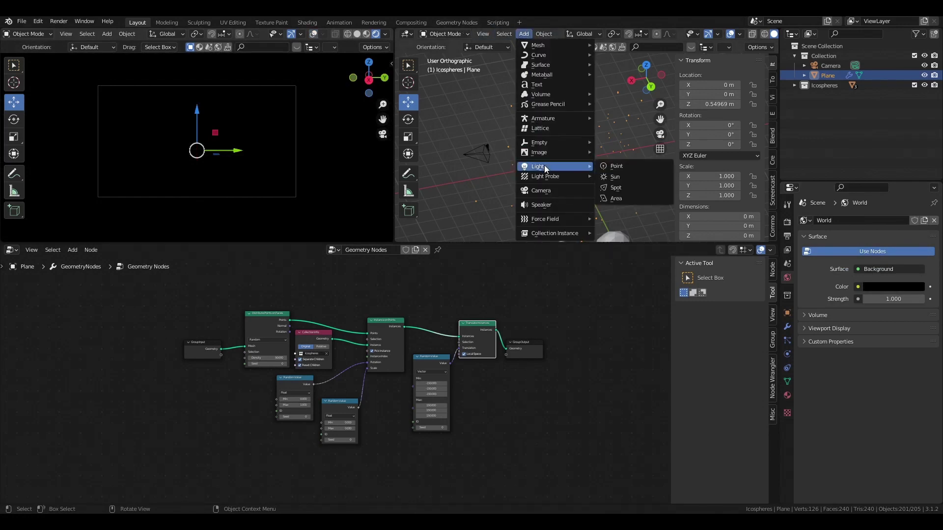
click(629, 166)
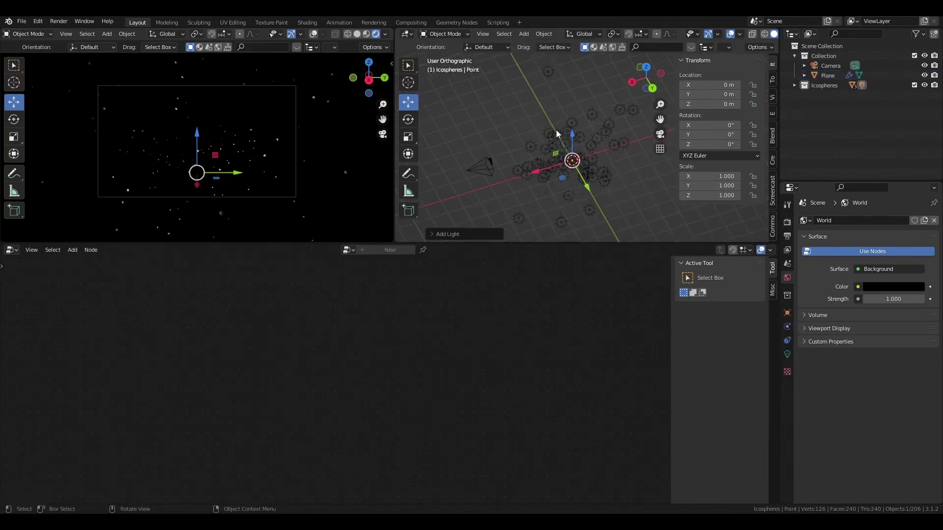
click(794, 85)
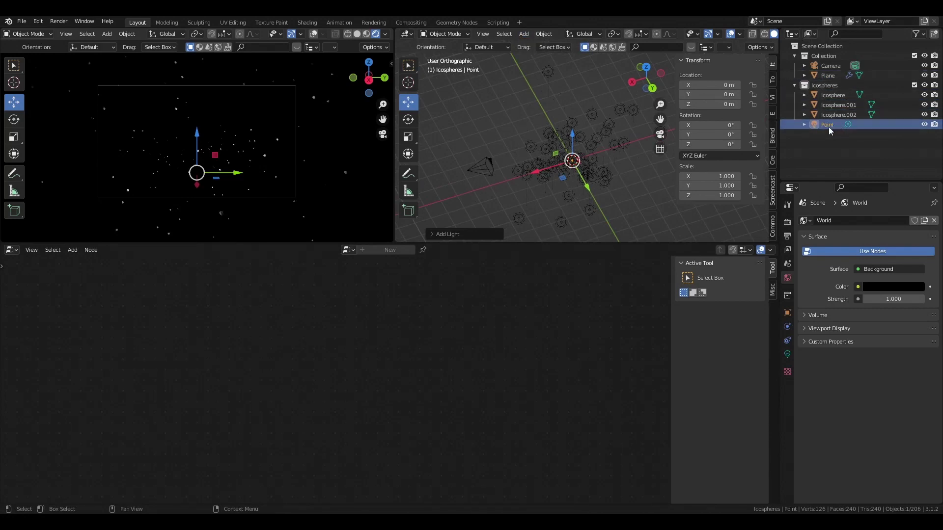
drag(827, 124, 823, 56)
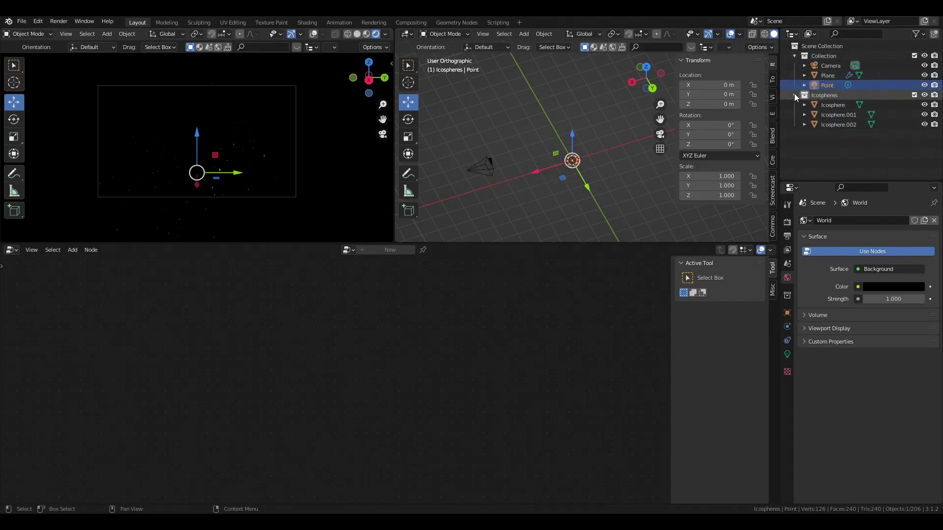
click(794, 94)
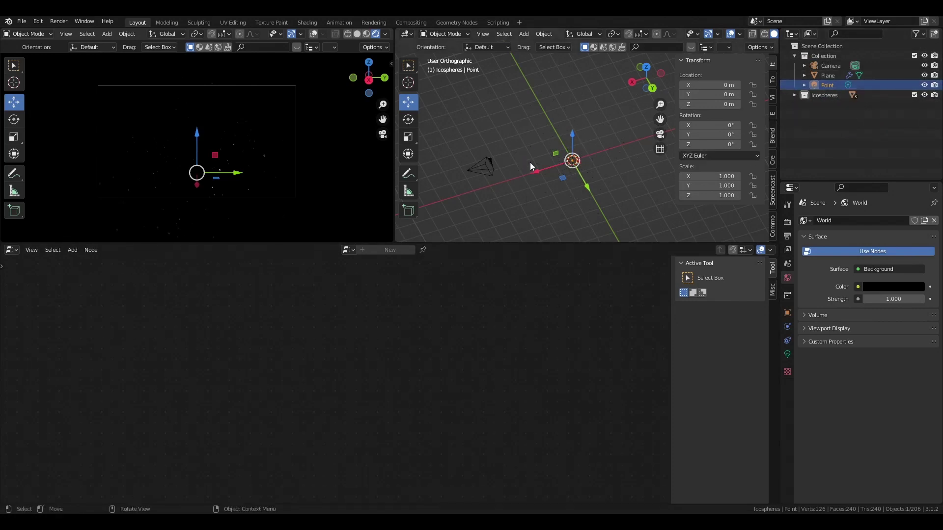
Step: Hide the gizmos in the camera viewport and move the point light to about X -1.76 m and Z 1.52 m
click(291, 34)
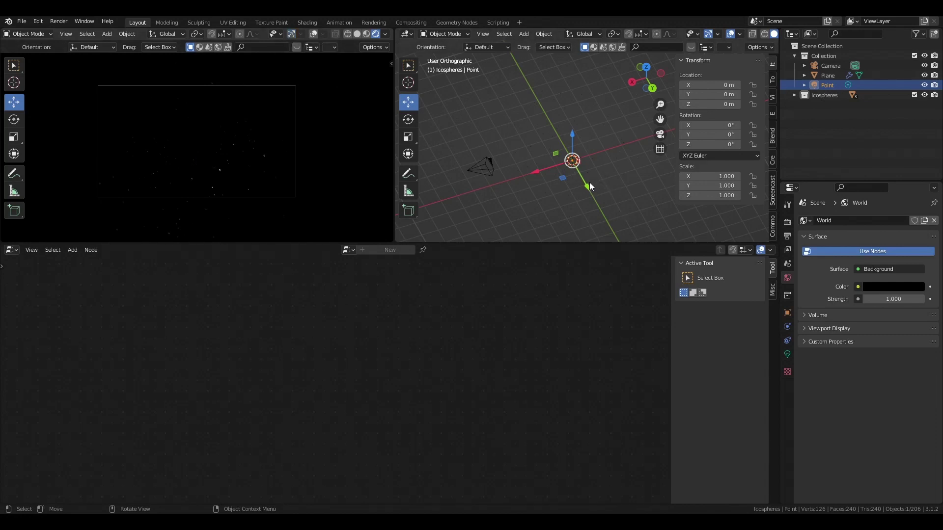
key(KP_7)
drag(602, 158, 571, 160)
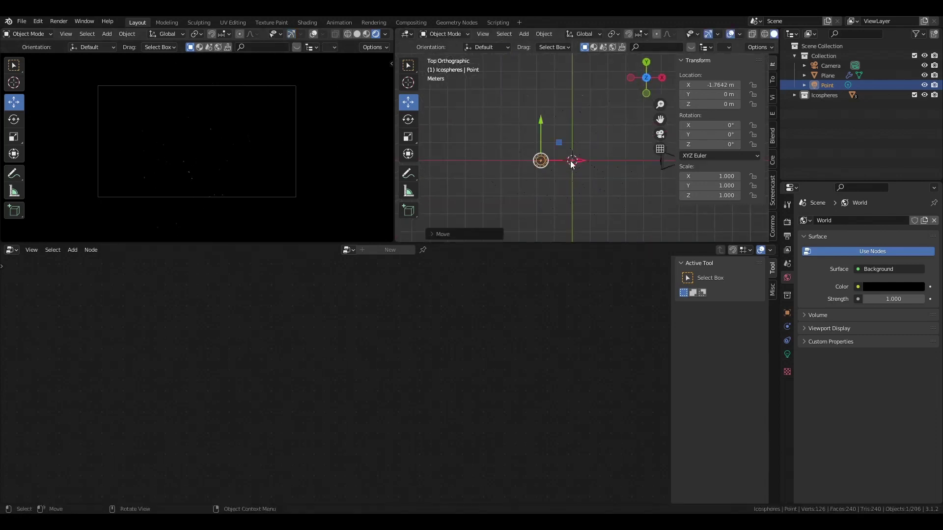
middle_drag(571, 160, 573, 95)
mouse_move(555, 118)
mouse_down()
mouse_move(553, 95)
mouse_move(554, 104)
mouse_up()
middle_drag(571, 121, 639, 186)
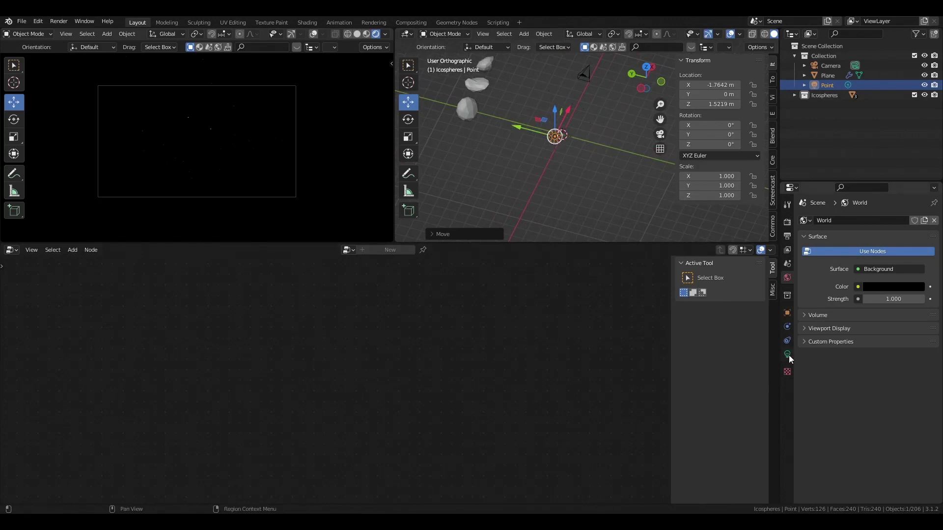
Step: Set the point light's power to 20 W
click(787, 354)
click(885, 288)
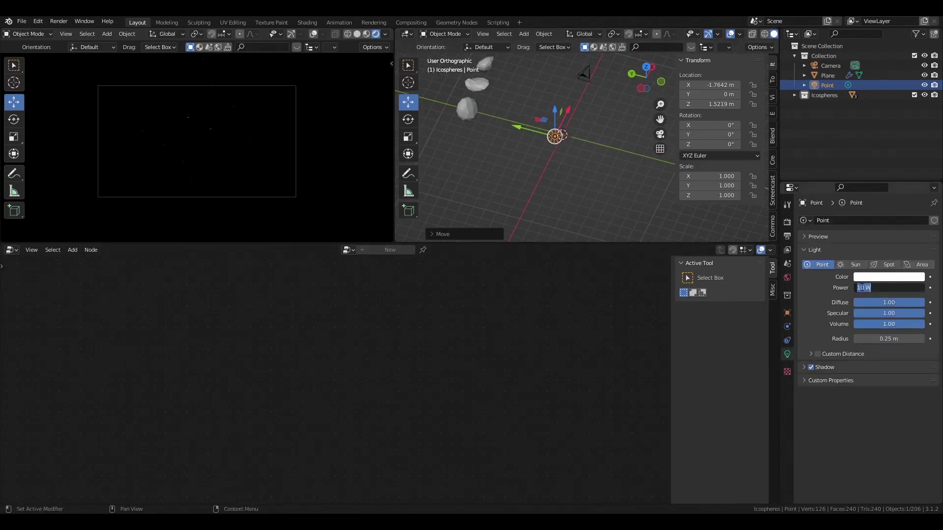
click(860, 287)
double_click(859, 288)
text(2)
key(Return)
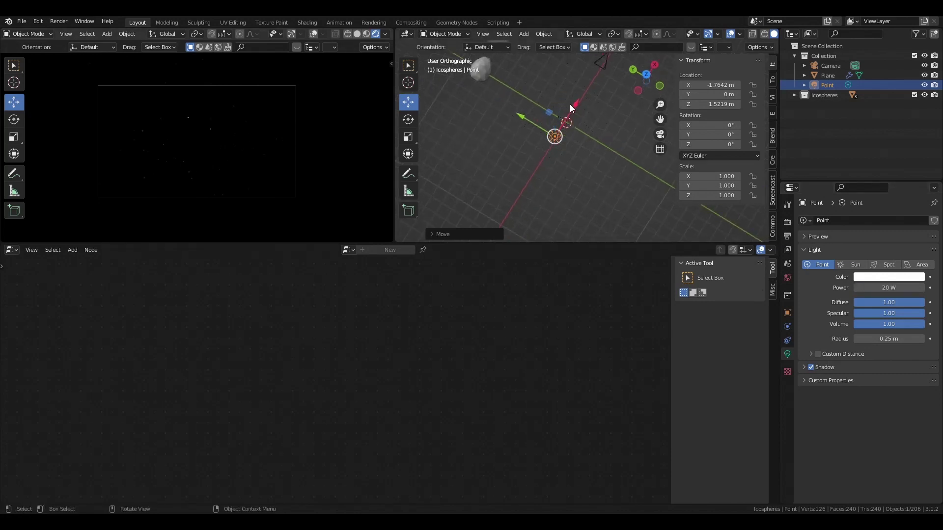
Step: Shift the point light to about Y -0.91 m and duplicate it, placing the copy at about X -3.67 m, Y 1.83 m, Z -1.72 m
key(KP_7)
key(shift+d)
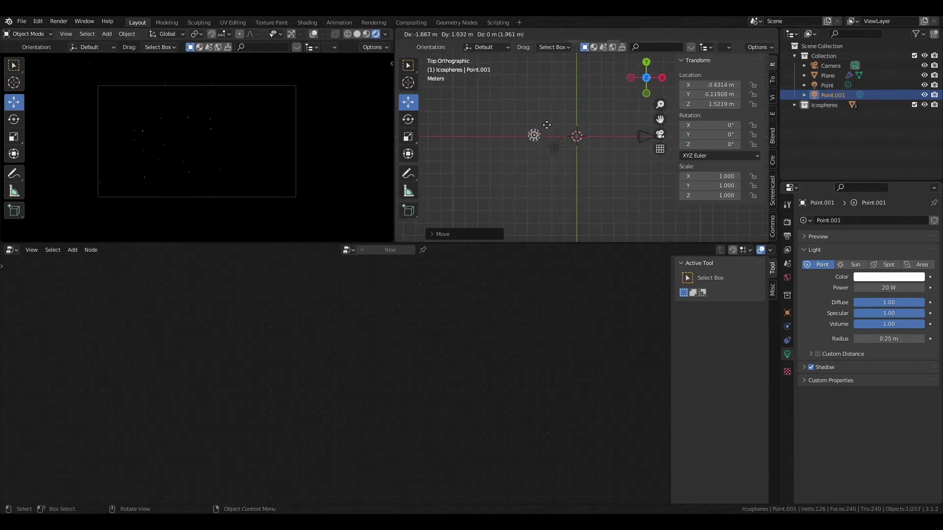
click(546, 106)
middle_drag(553, 130, 530, 81)
drag(529, 77, 529, 115)
Step: Color the duplicated point light blue and tint the original point light a pale warm cream
click(879, 278)
drag(881, 199, 893, 166)
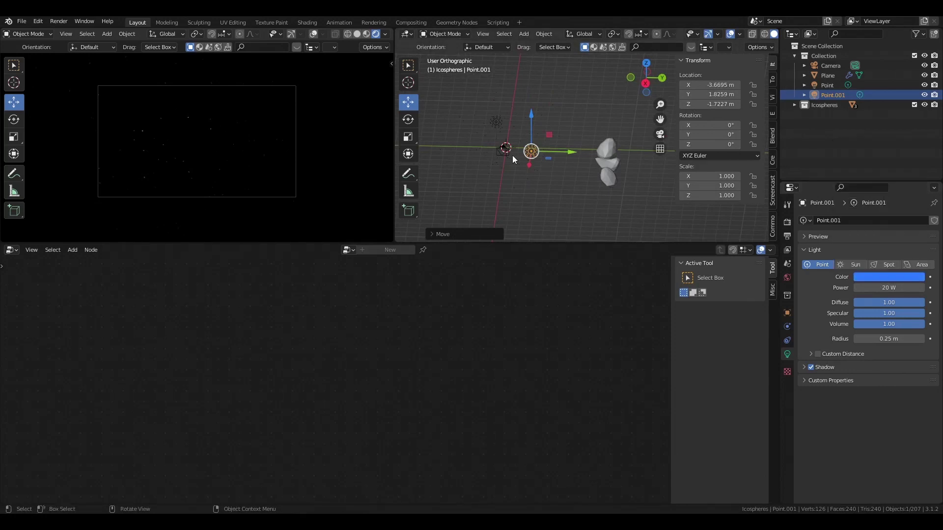
click(496, 118)
click(888, 277)
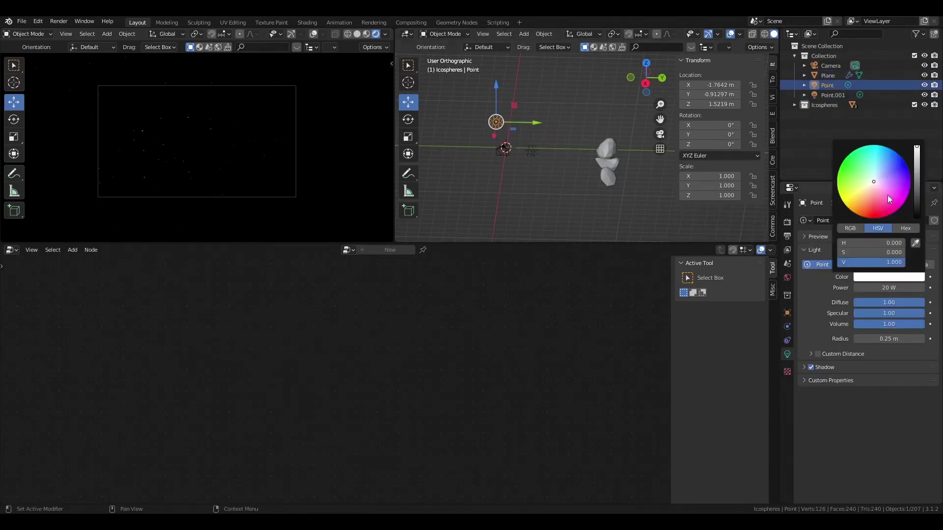
click(871, 188)
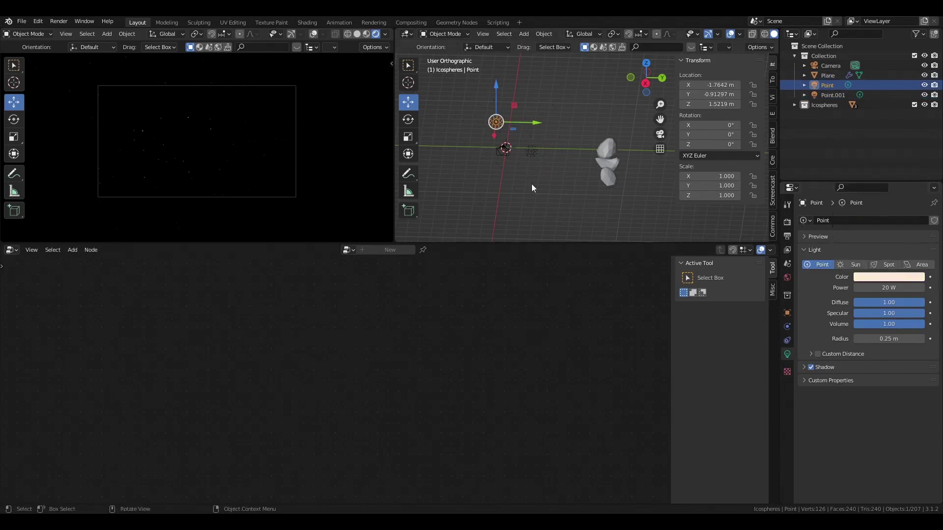
Step: Change the color of the original point light to a pale cyan
scroll(191, 155, up, 2)
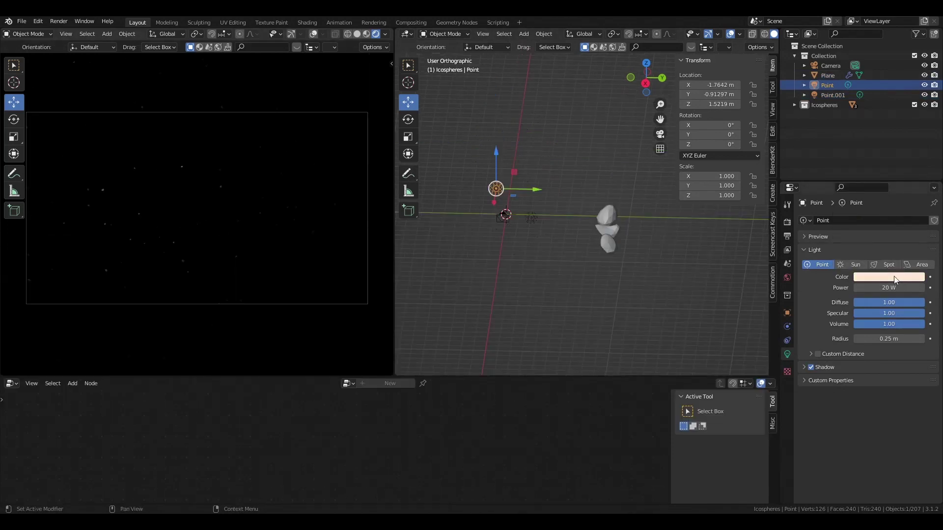
click(894, 279)
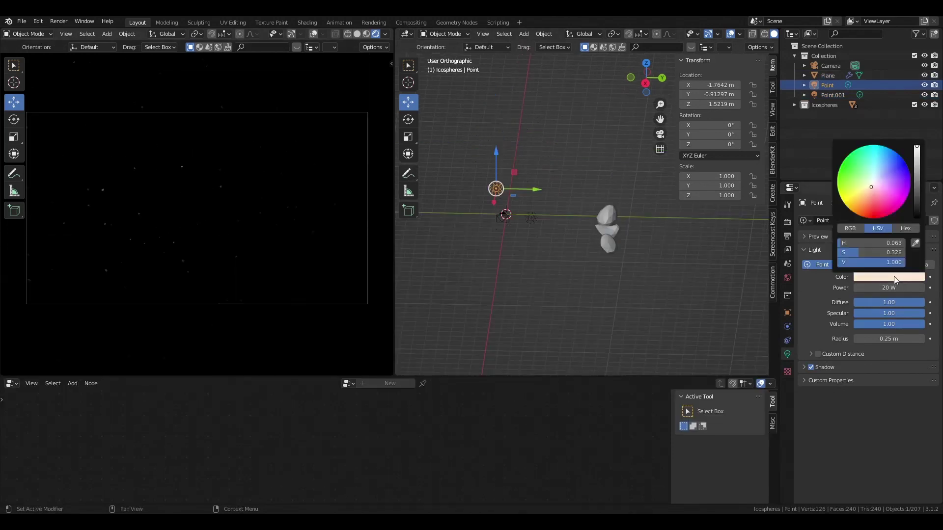
click(877, 175)
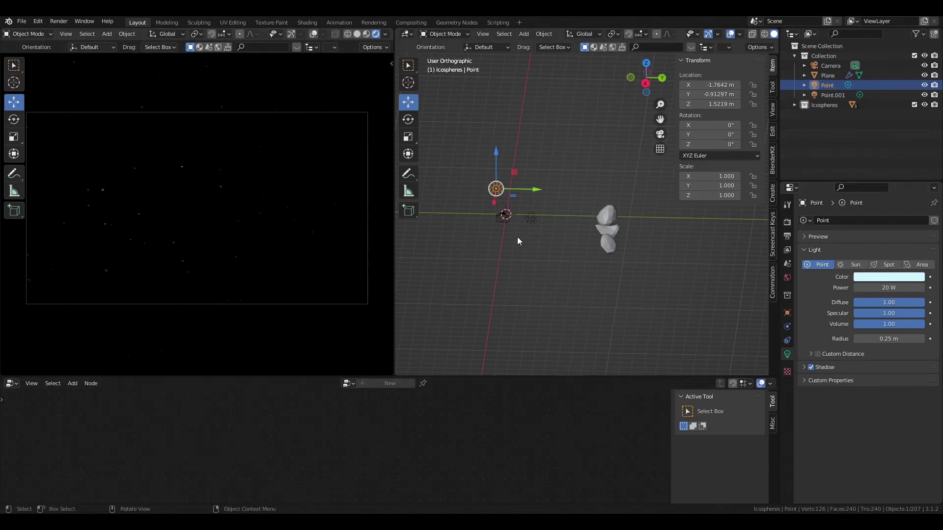
Step: Enable depth of field on the camera and expand its focus and aperture settings
click(504, 220)
middle_drag(549, 260, 632, 203)
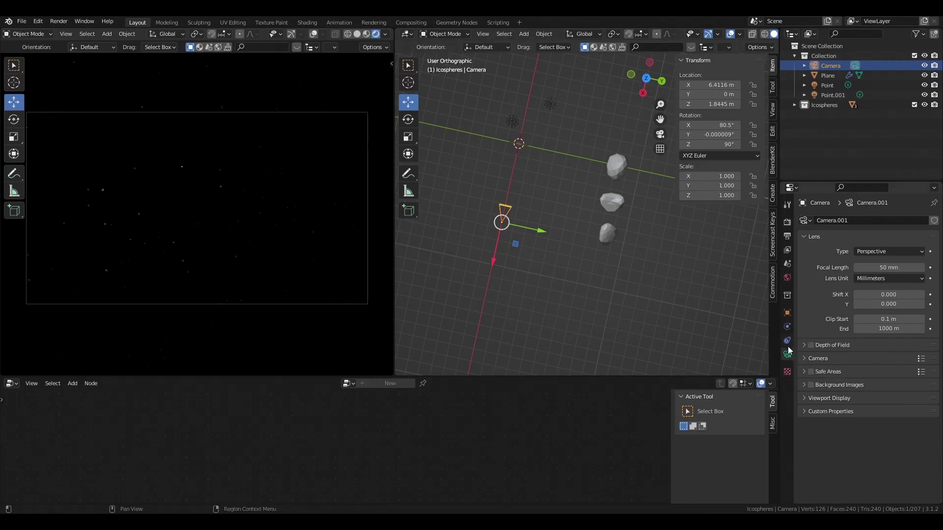
click(810, 345)
click(805, 347)
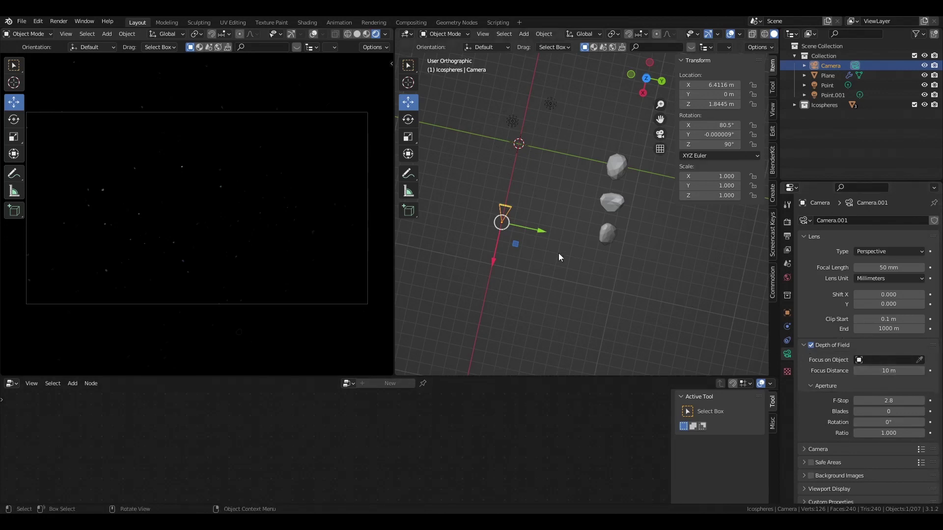
middle_drag(559, 252, 555, 252)
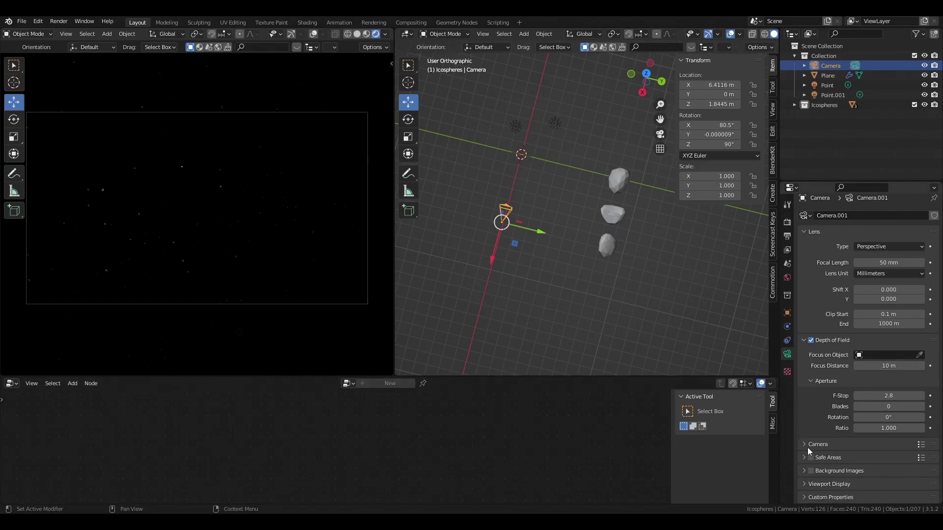
Step: Turn on the camera's Limits display so its focus point shows in the side viewport
click(814, 485)
scroll(813, 486, down, 4)
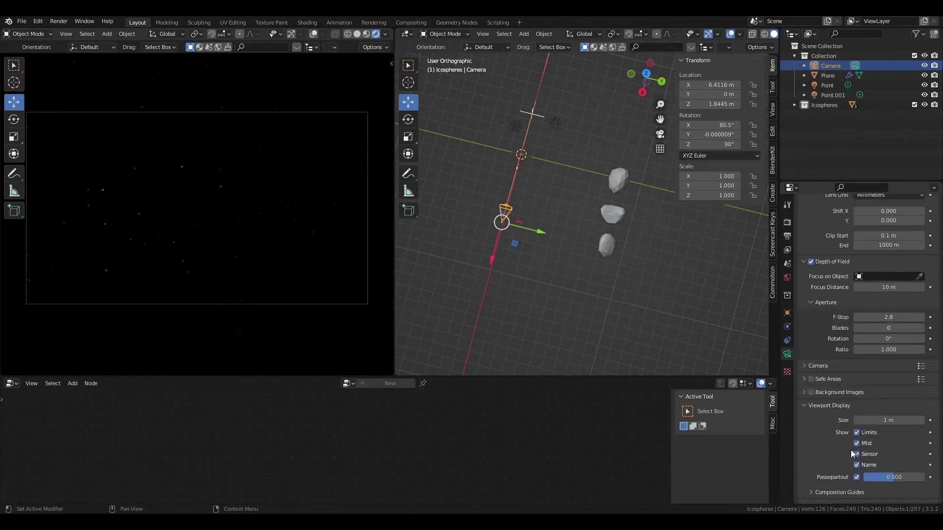
click(805, 405)
shift+middle_drag(576, 137, 596, 198)
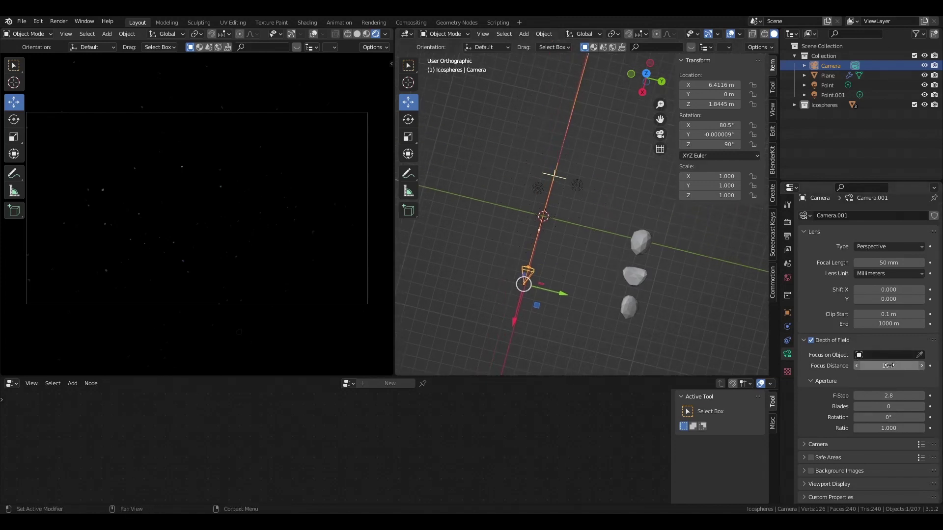
Step: Set the camera's focus distance to about 6.1 m
drag(889, 366, 875, 366)
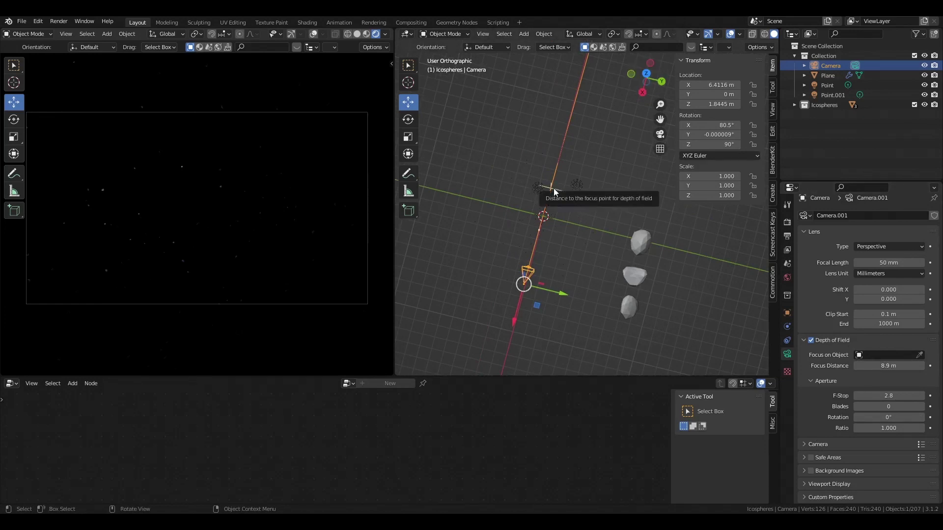
drag(552, 188, 549, 205)
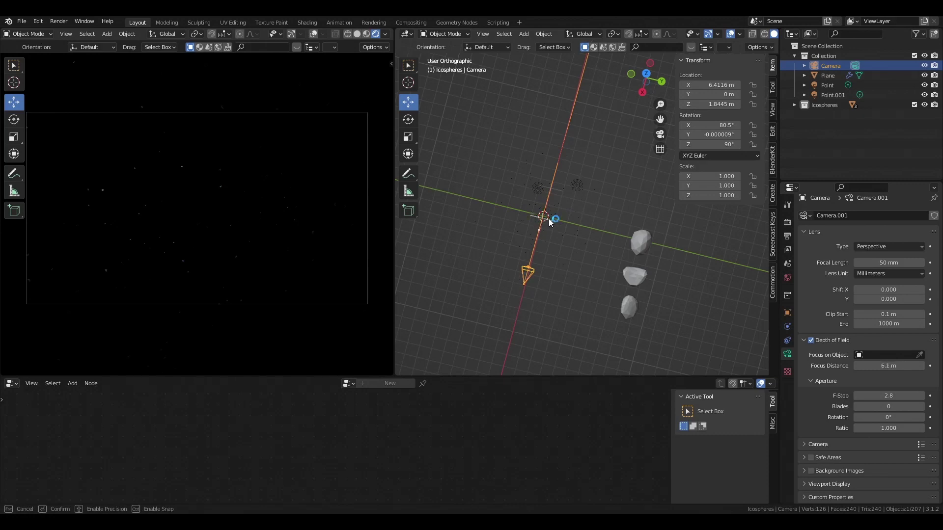
drag(549, 219, 549, 219)
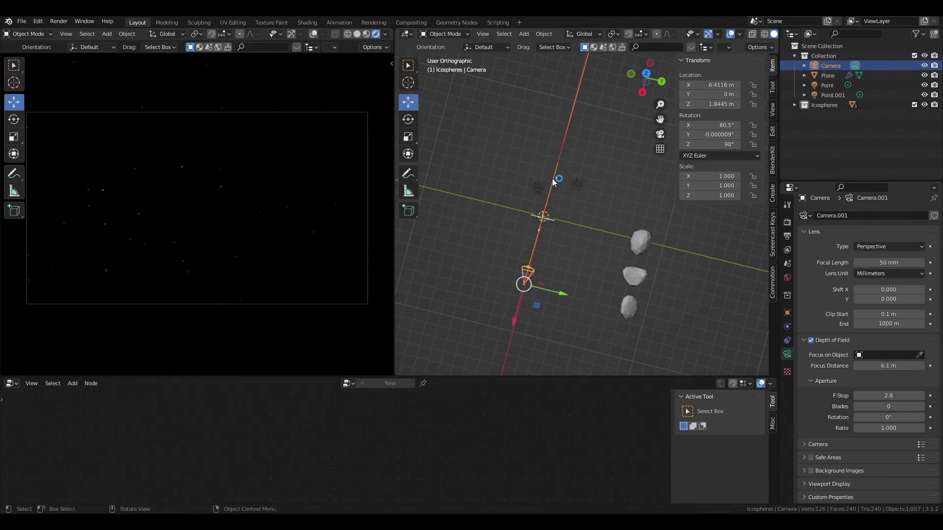
Step: Move the pale cyan point light along the X axis toward the camera, to about X 0.38 m
click(537, 187)
drag(524, 213, 525, 247)
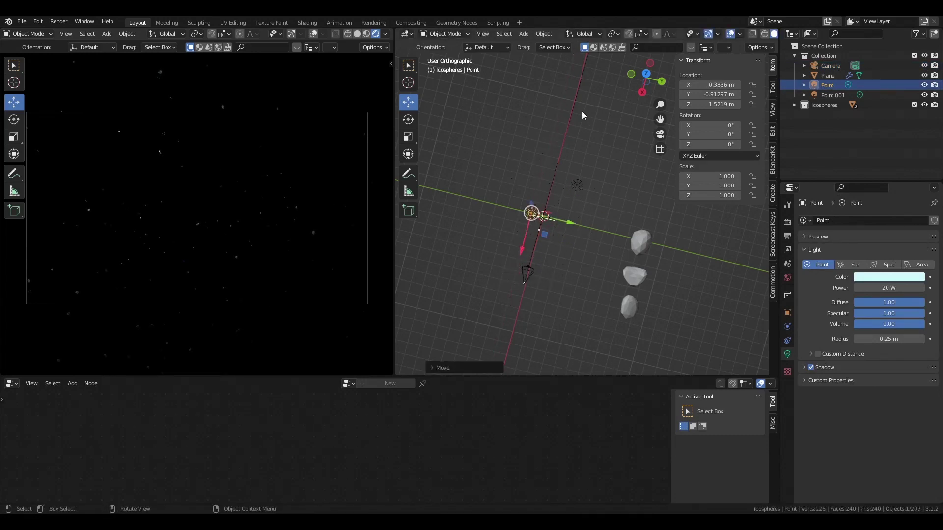
Step: Set the camera's F-Stop to 0.3 and shift its focus point slightly beyond the world origin
click(527, 272)
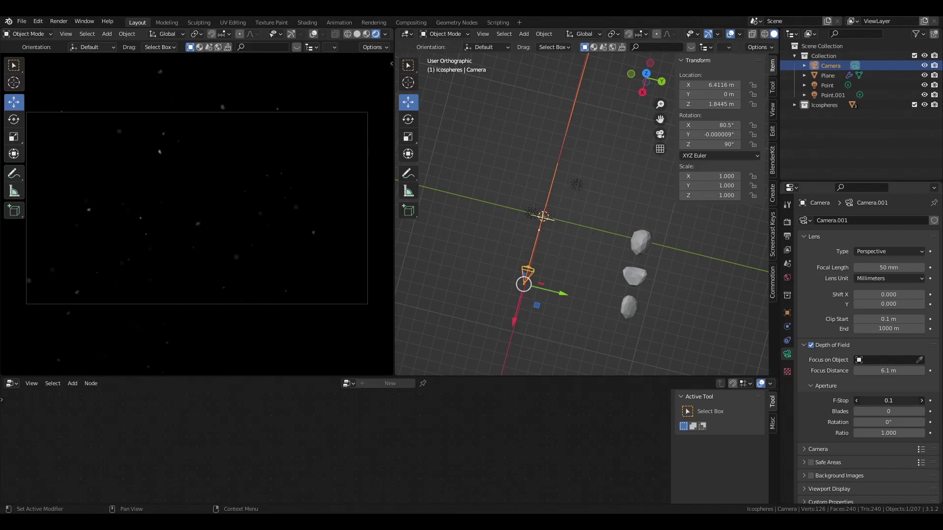
drag(857, 400, 855, 403)
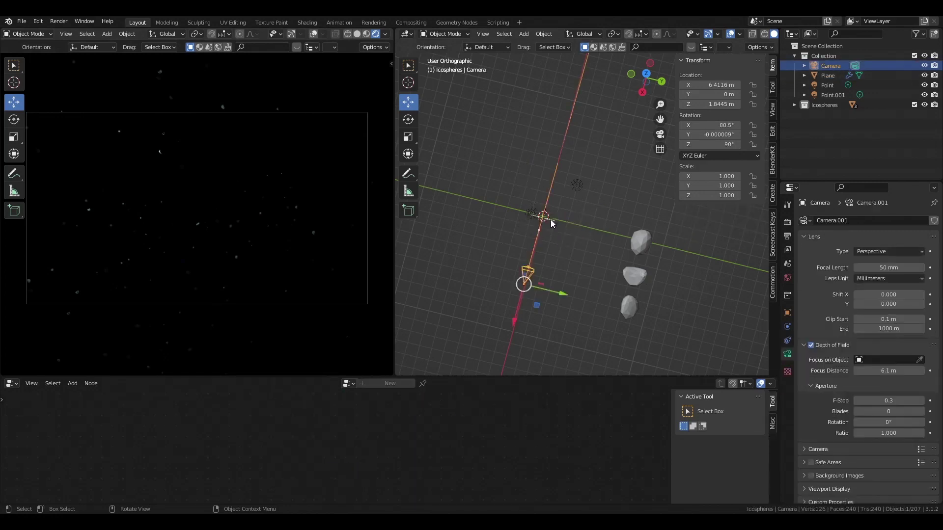
drag(550, 219, 543, 234)
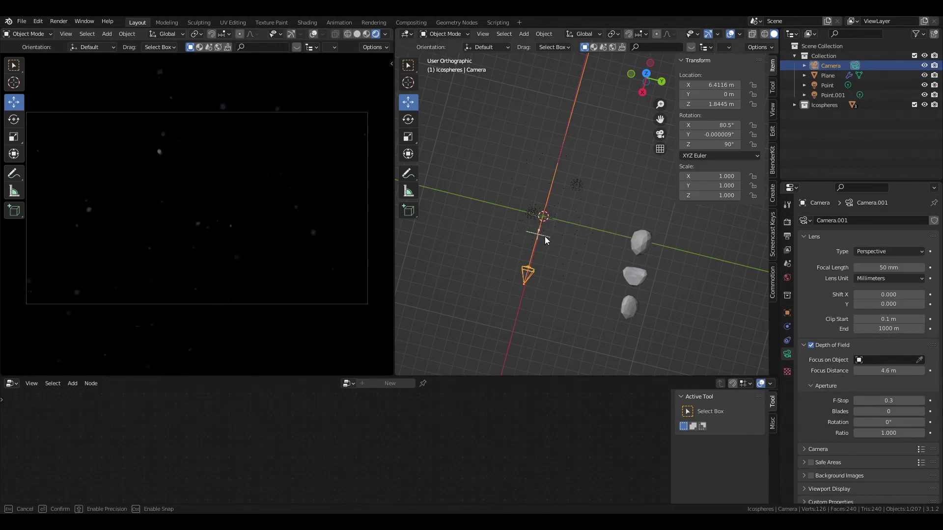
drag(546, 240, 542, 246)
drag(547, 195, 547, 195)
Step: Move the pale cyan point light to about X 1.08 m and the blue point light to about X -4.91 m
click(524, 215)
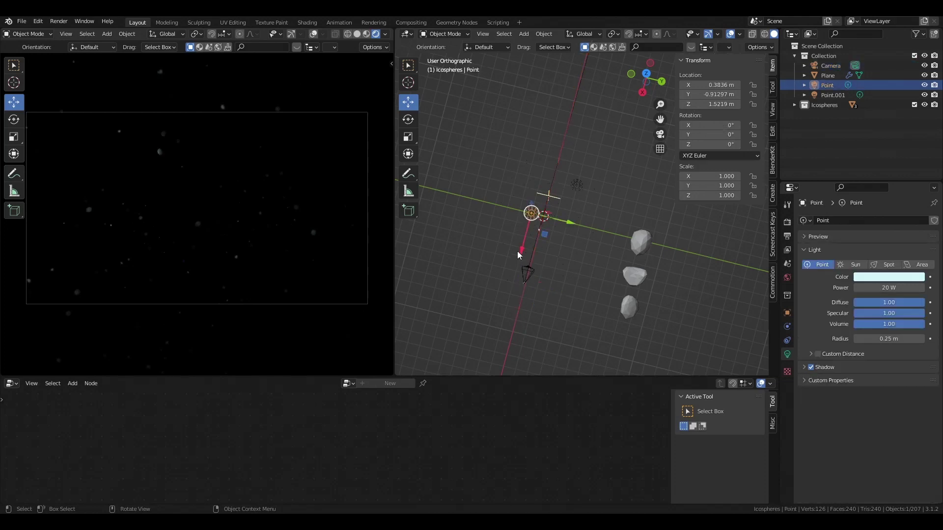
key(g)
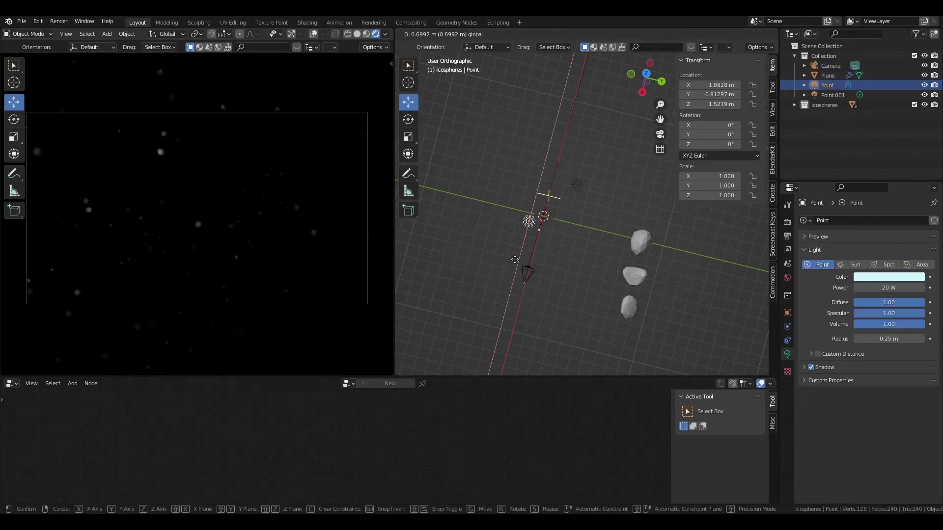
click(516, 260)
click(582, 182)
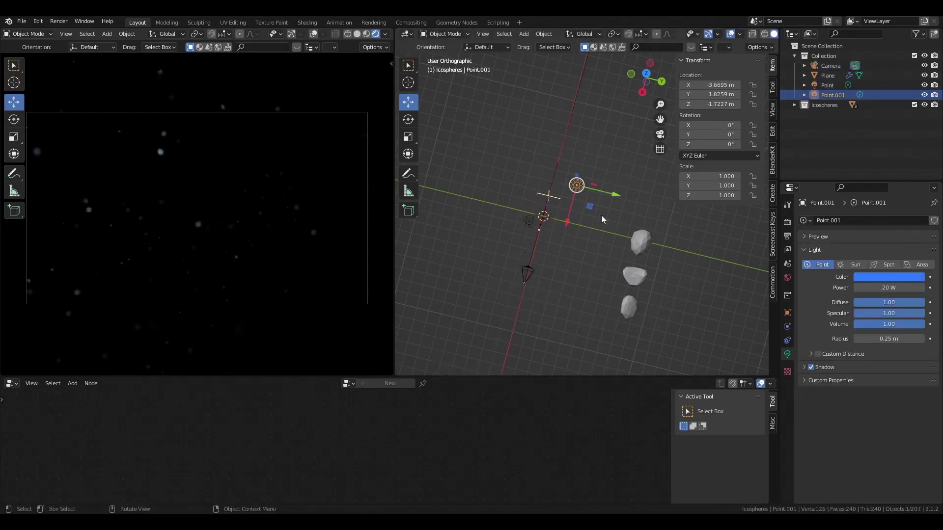
key(g)
key(x)
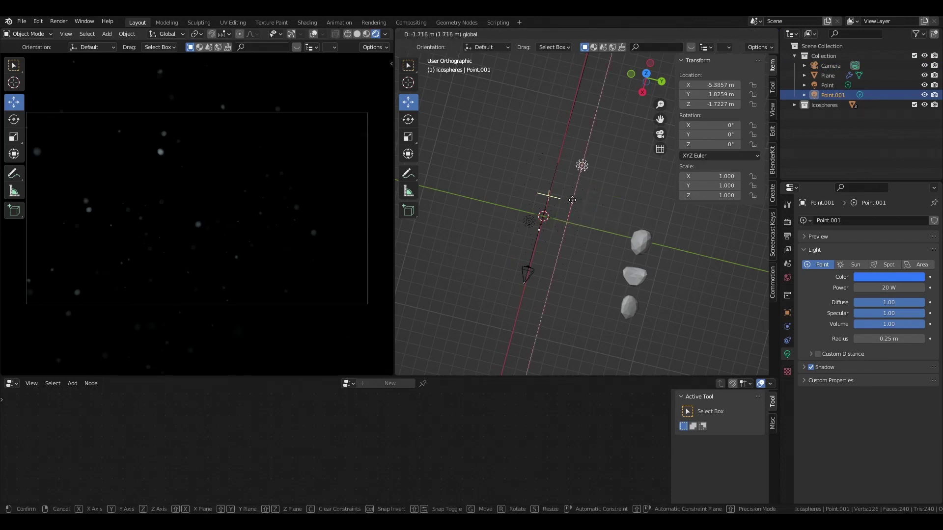
click(571, 200)
Step: Widen the camera viewport and display the plane's geometry node tree in a taller node editor
drag(395, 142, 565, 137)
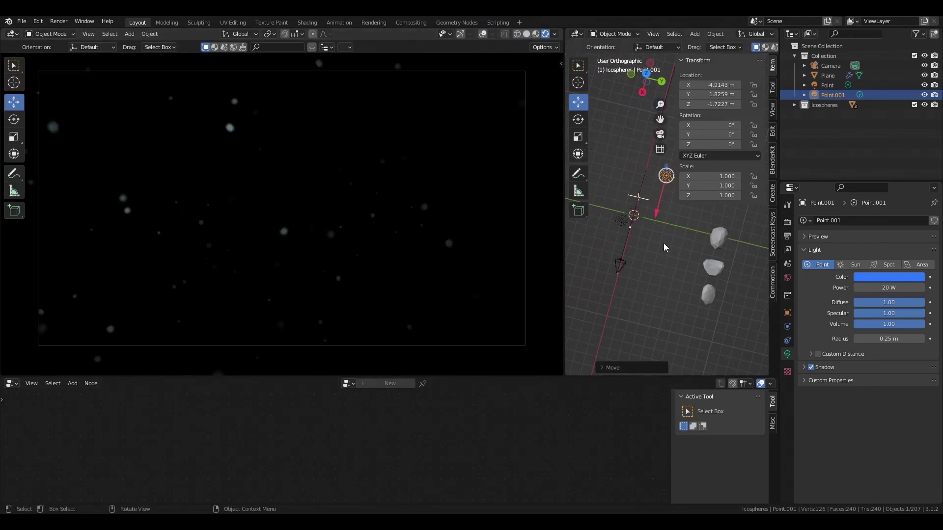
click(653, 227)
key(Home)
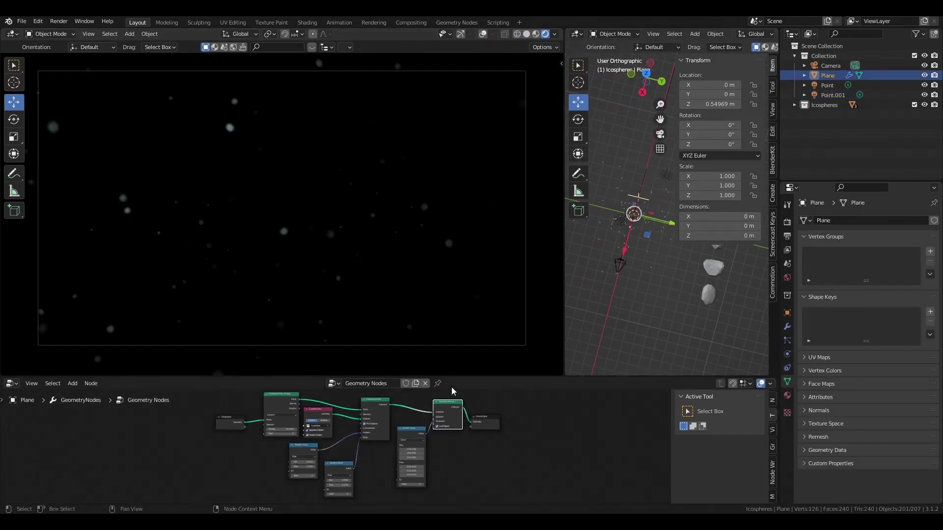
drag(460, 377, 459, 293)
scroll(491, 392, up, 4)
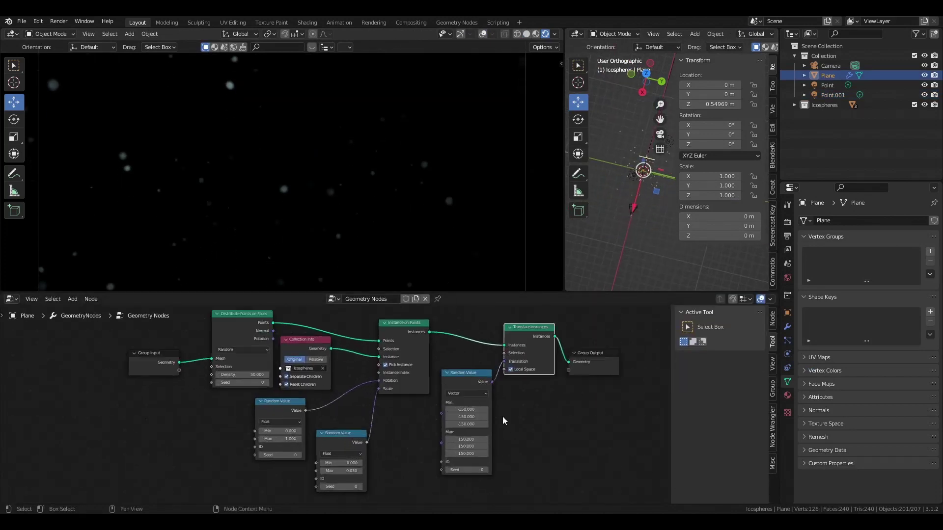
middle_drag(126, 417, 160, 421)
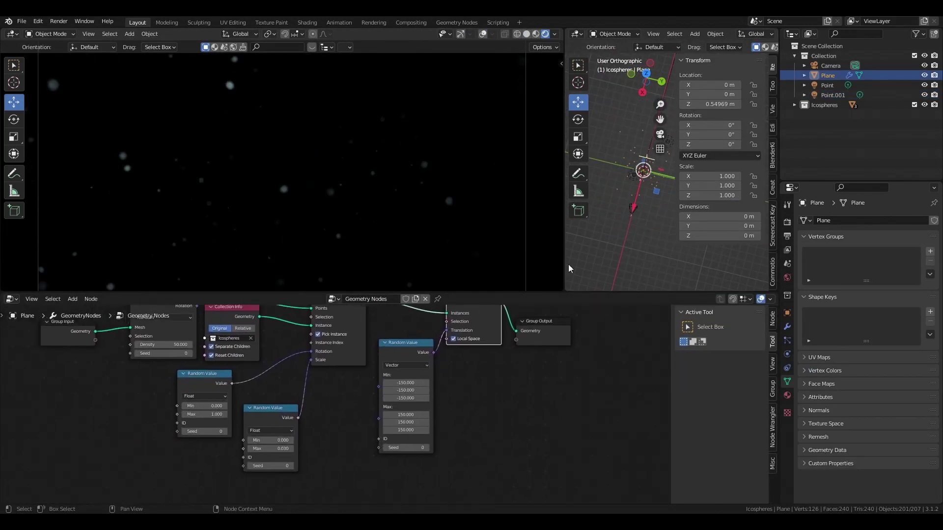
scroll(322, 202, down, 3)
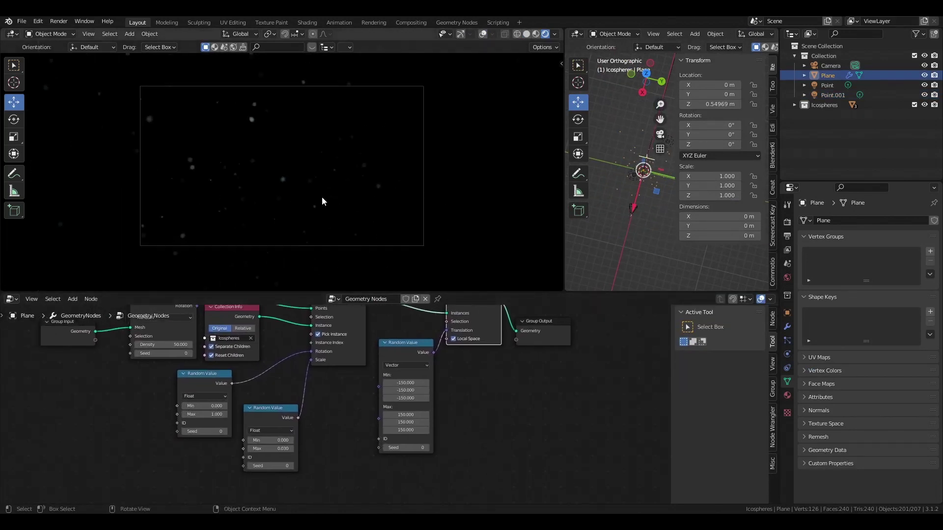
scroll(307, 187, up, 1)
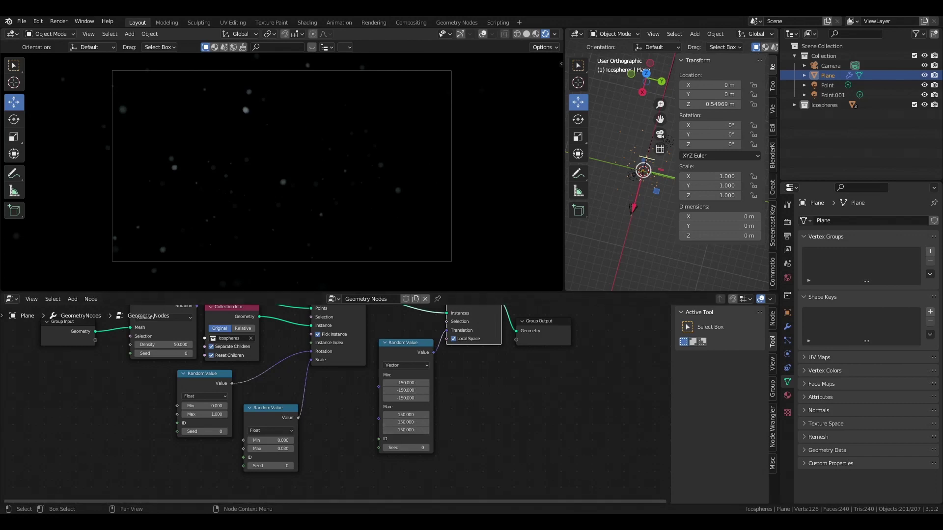
middle_drag(474, 417, 524, 442)
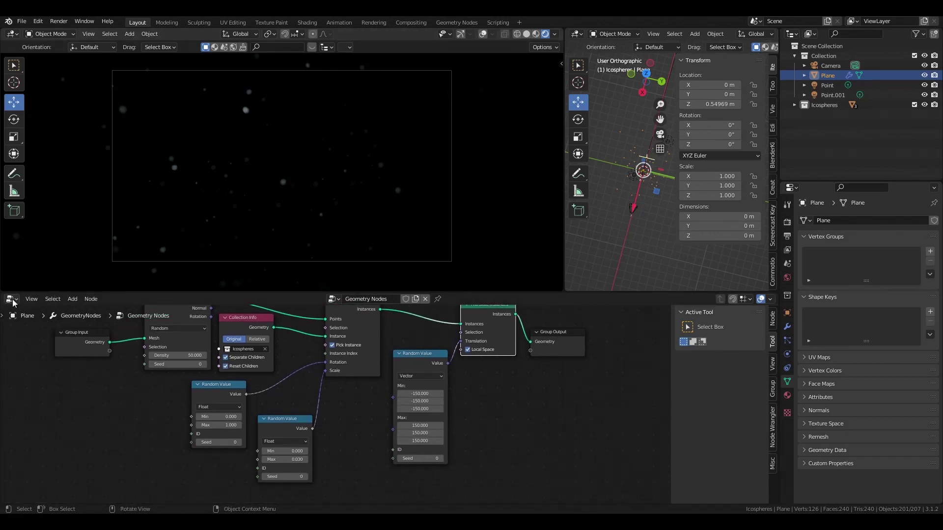
Step: Split the node editor horizontally and turn the lower area into a Timeline
drag(2, 293, 4, 414)
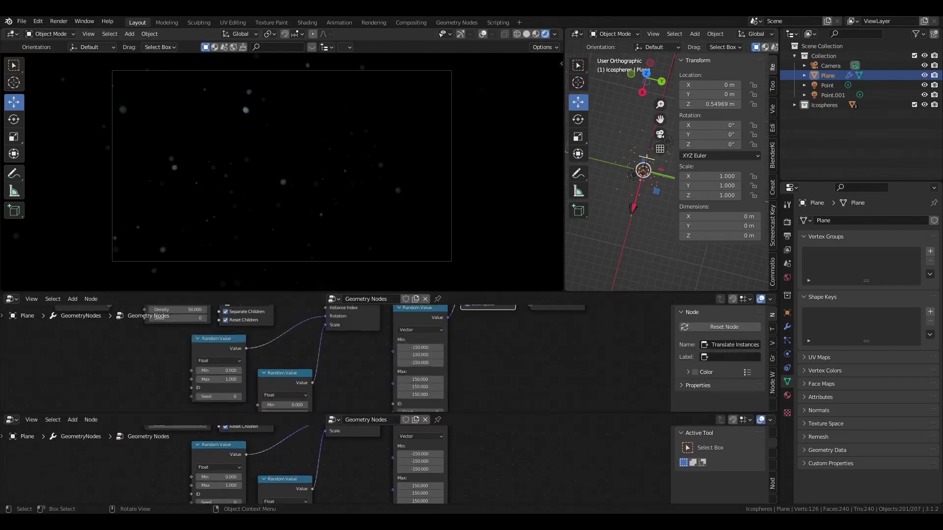
click(12, 420)
click(137, 333)
Step: Keyframe the Max vector of the translation Random Value node at 150 on frame 1
middle_drag(483, 370, 482, 351)
scroll(427, 362, up, 2)
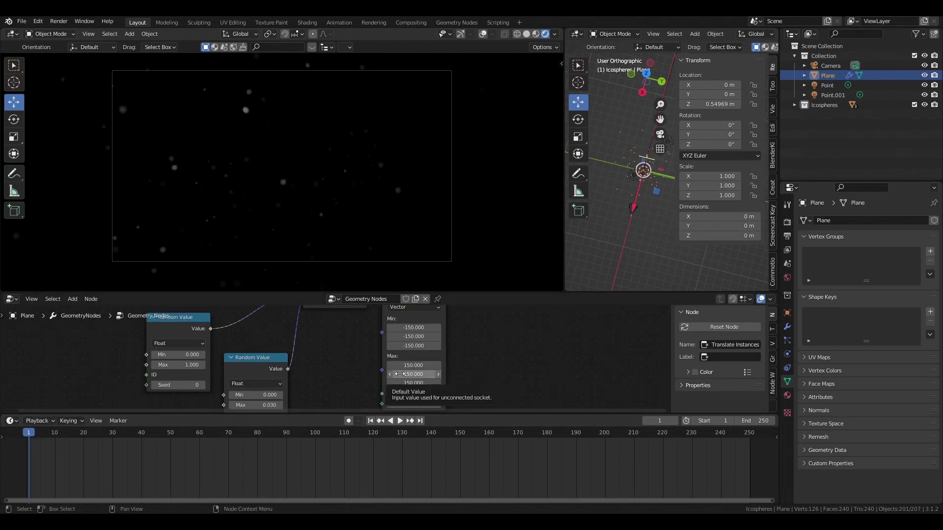
key(i)
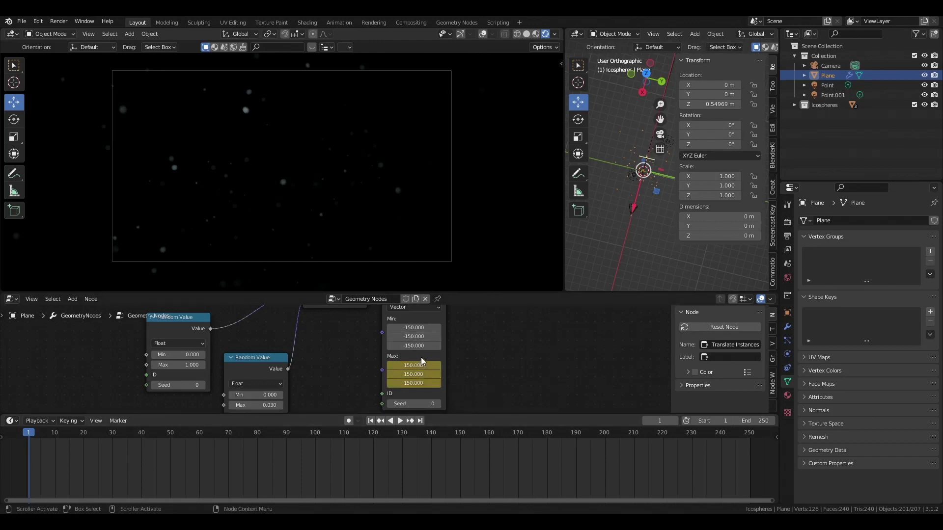
click(422, 358)
Step: At frame 250, set all three Max values of the translation Random Value node to 171.970 and keyframe them
drag(33, 434, 748, 432)
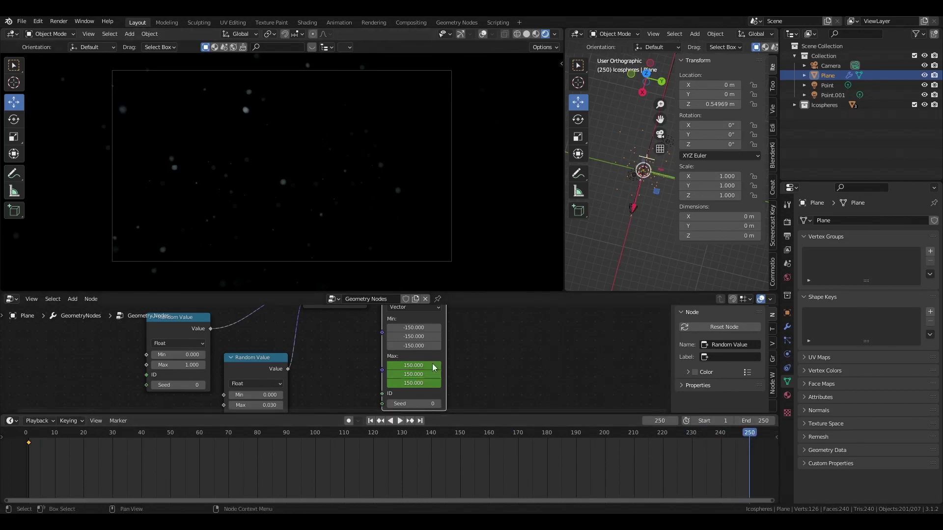
key(i)
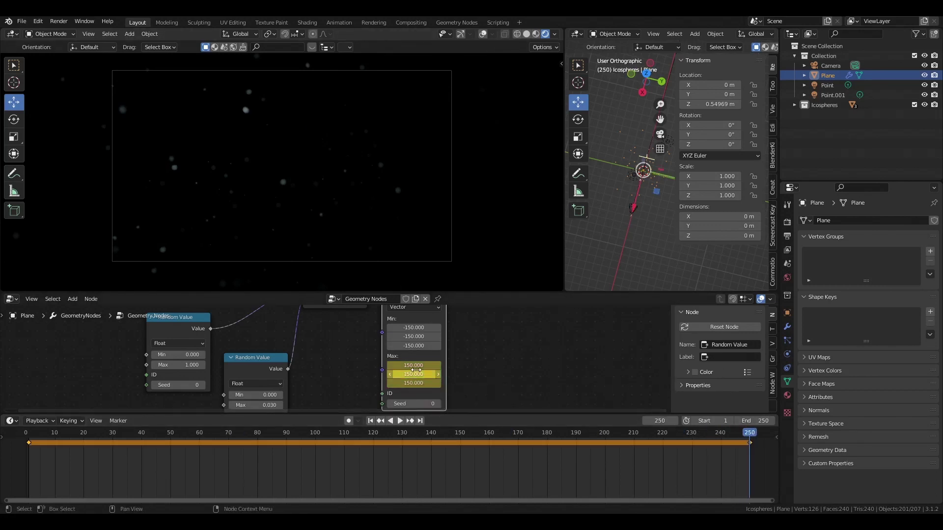
scroll(423, 382, up, 1)
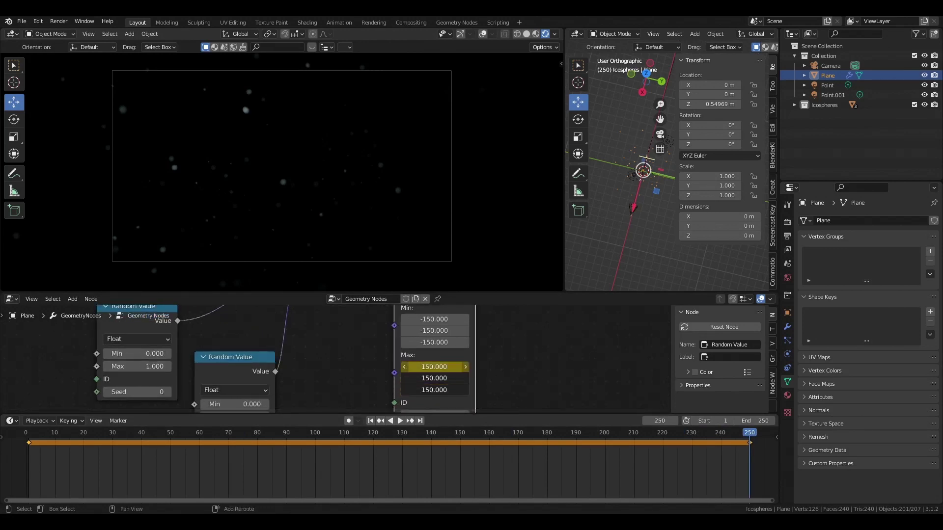
mouse_move(434, 367)
mouse_down()
mouse_move(453, 366)
mouse_move(434, 366)
mouse_up()
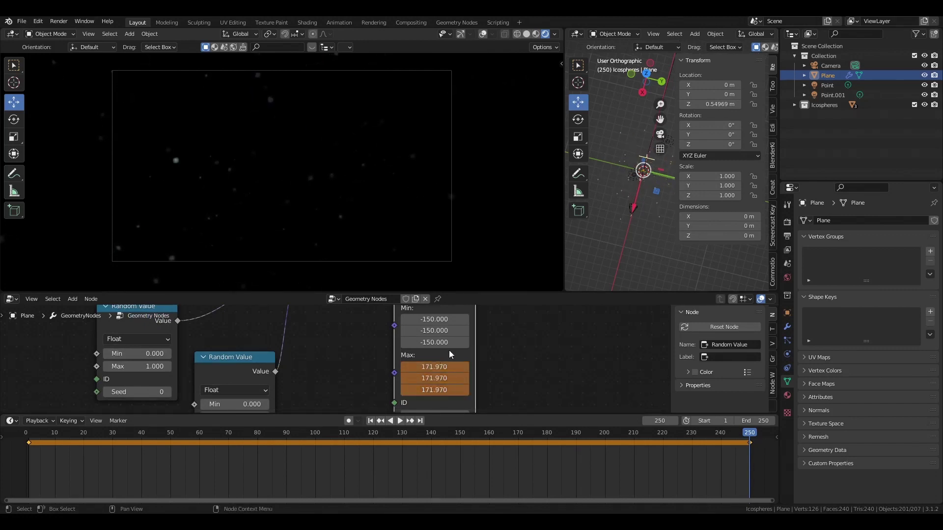
key(i)
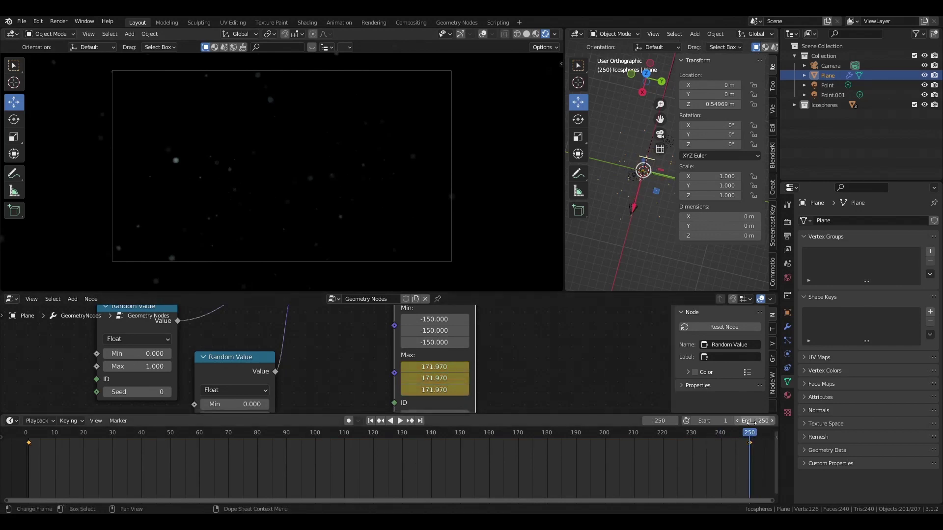
Step: Play the rock drift animation from frame 1
key(shift+Left)
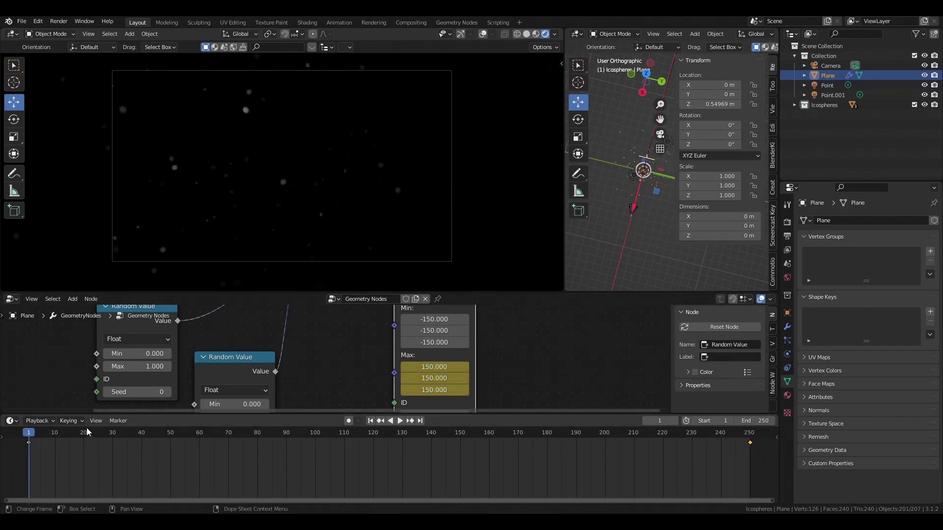
key(space)
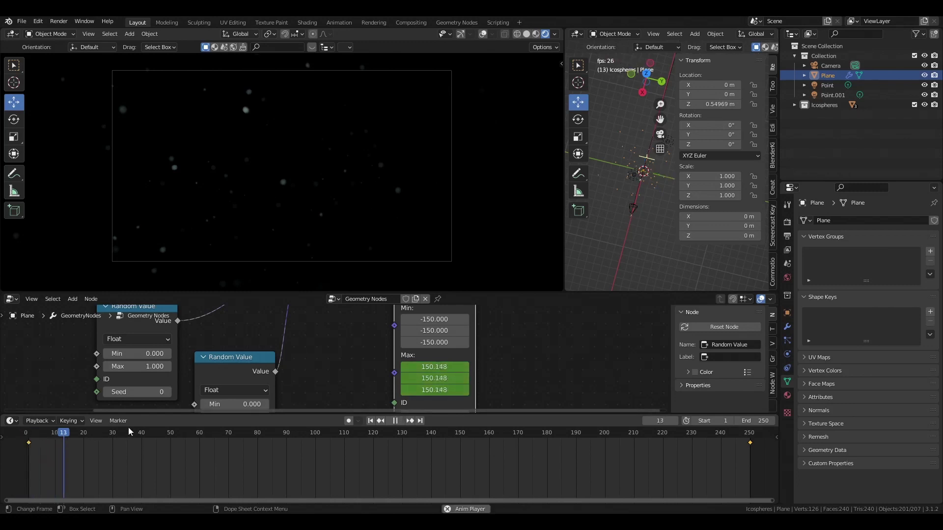